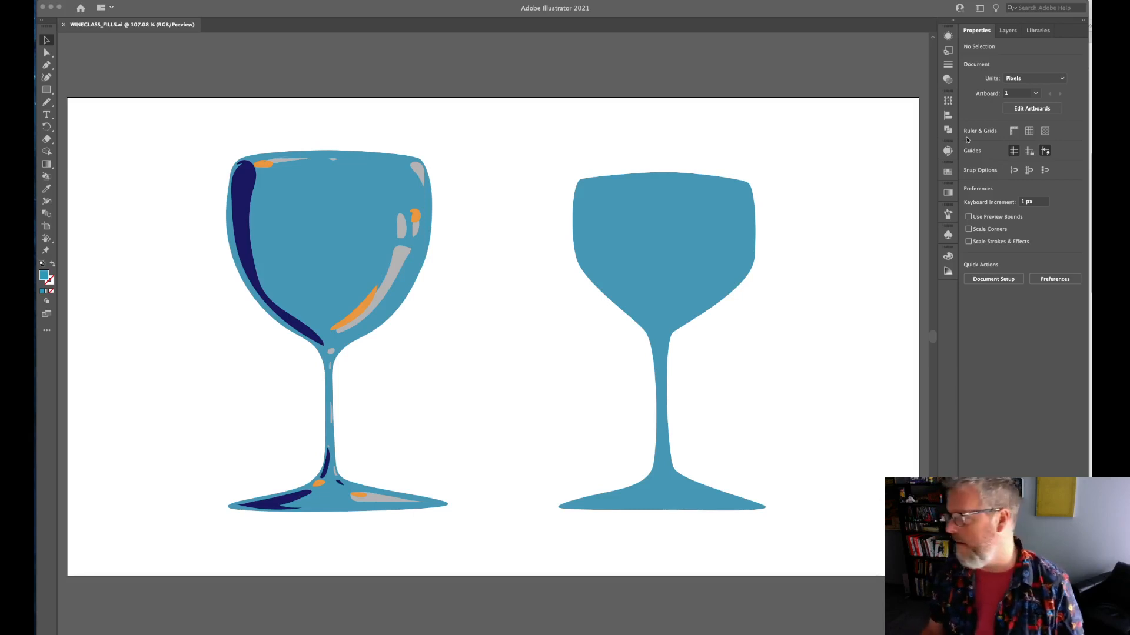
Show the document's layers and expand Layer 1 to list its individual paths.
left_click(1011, 31)
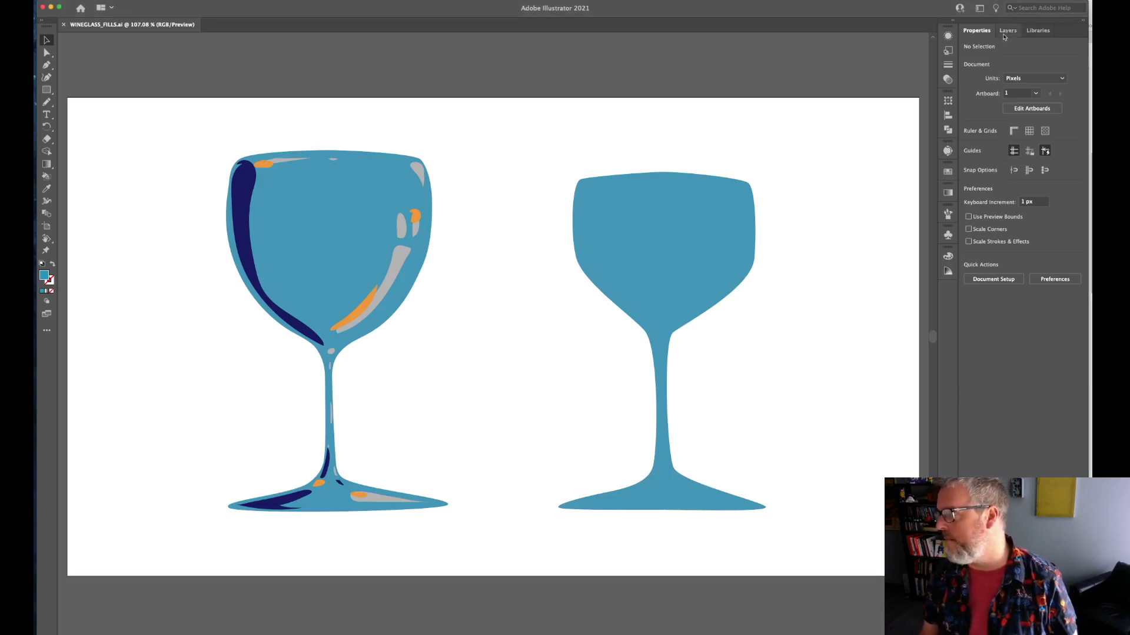
left_click(1006, 32)
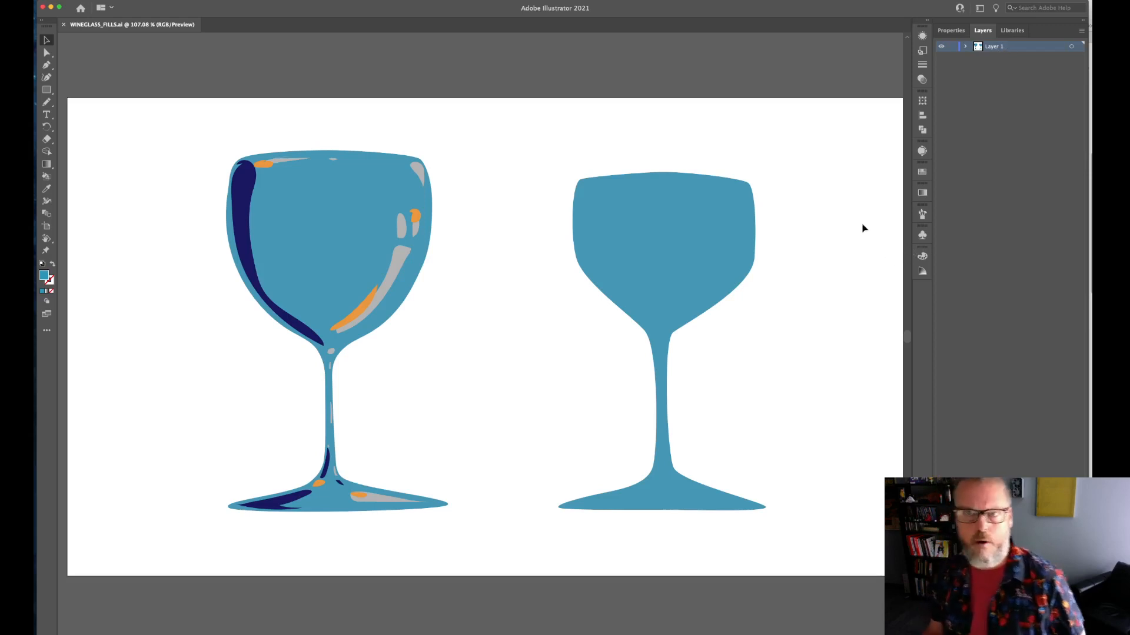
left_click(965, 46)
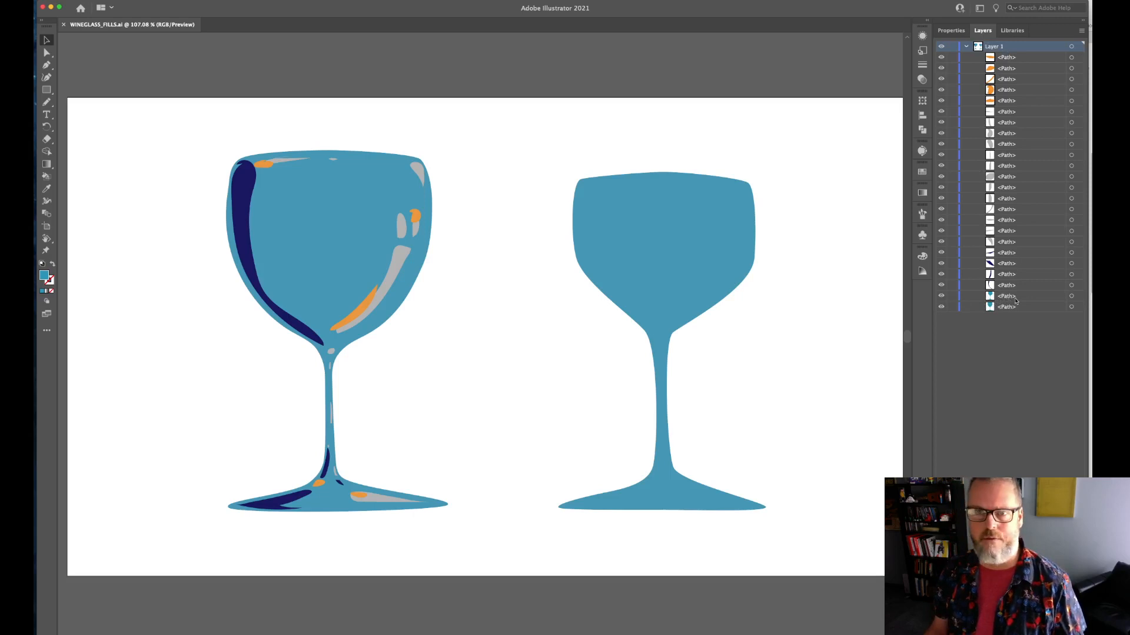
Toggle the visibility of the two wine glass base shapes and a dark blue path to identify them in the layer stack.
left_click(941, 297)
left_click(941, 298)
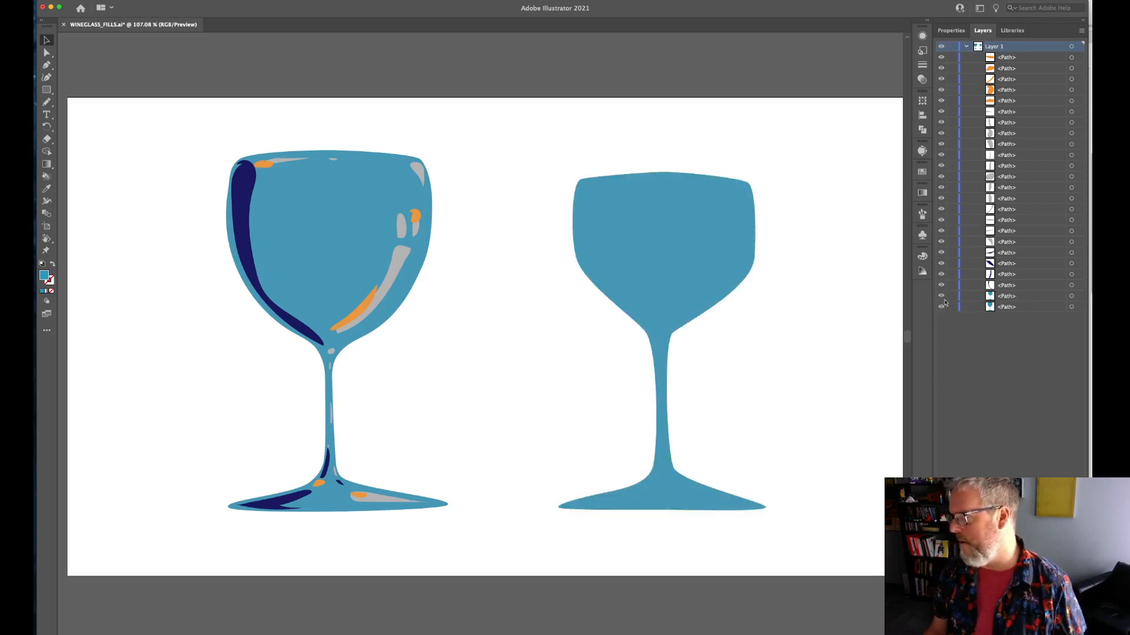
left_click(942, 299)
left_click(941, 297)
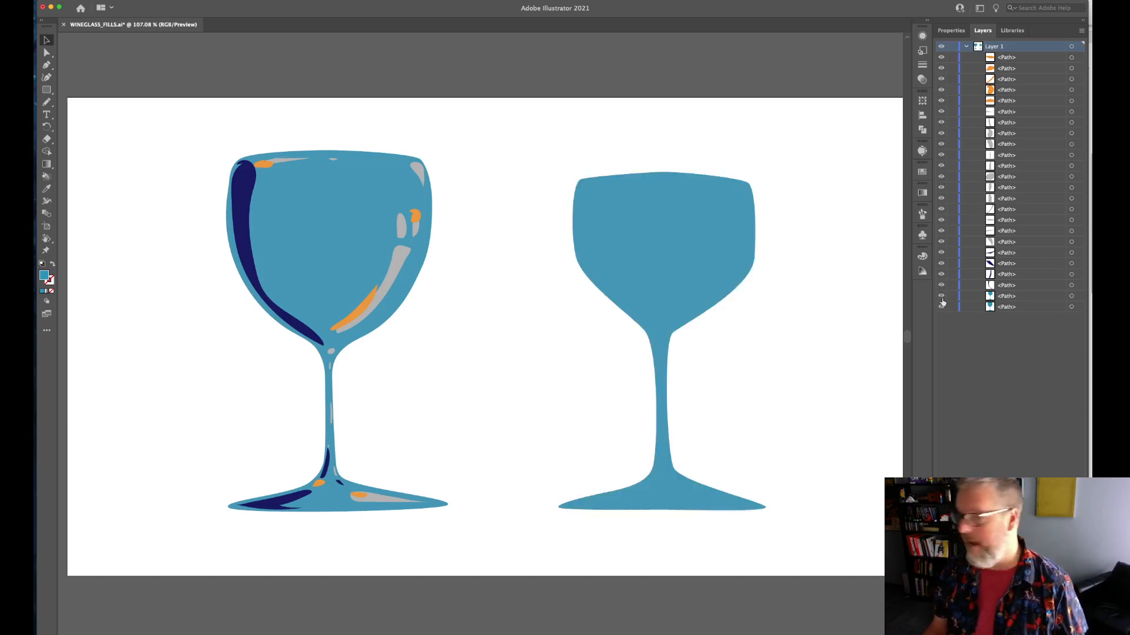
left_click(941, 308)
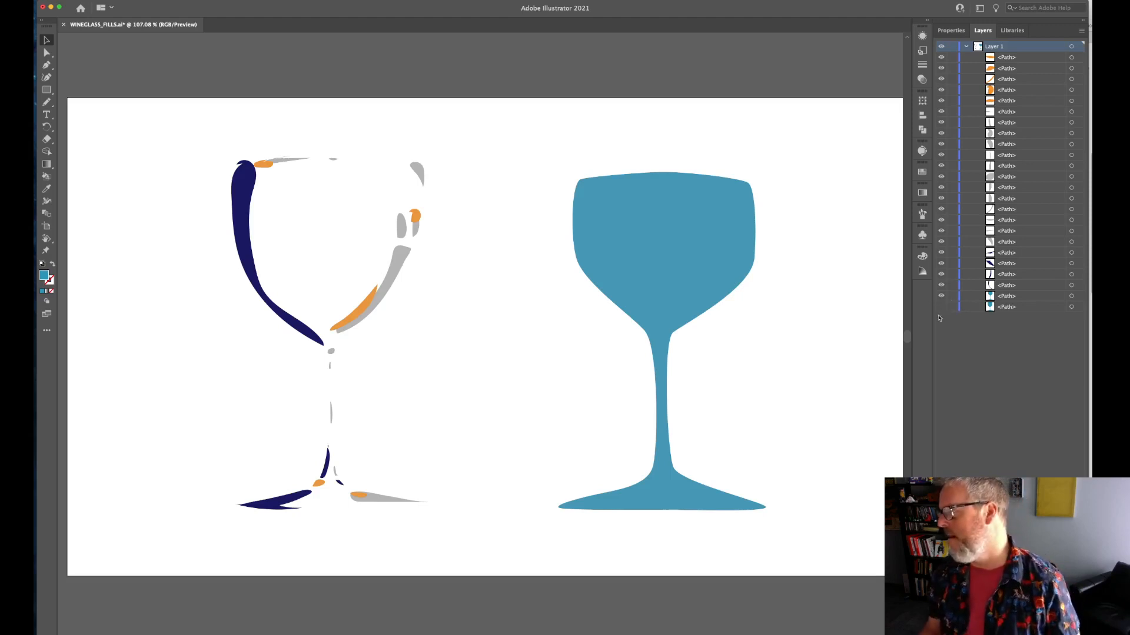
left_click(942, 308)
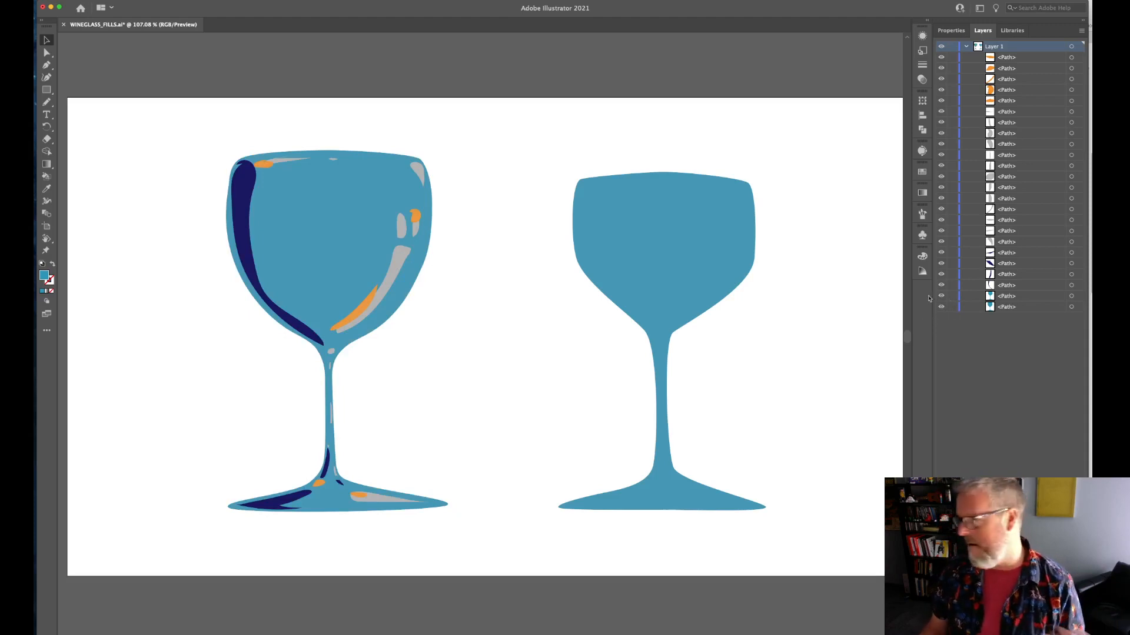
left_click(941, 265)
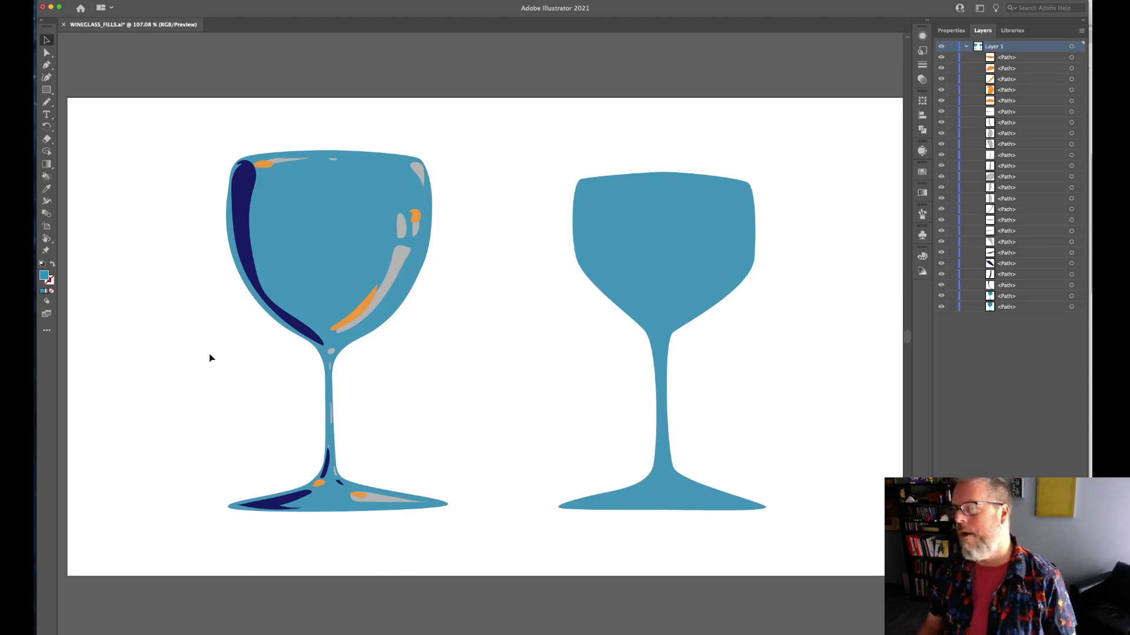
Select the dark blue, gray and orange shapes on the detailed glass's bowl to locate their paths in Layer 1.
left_click(243, 203)
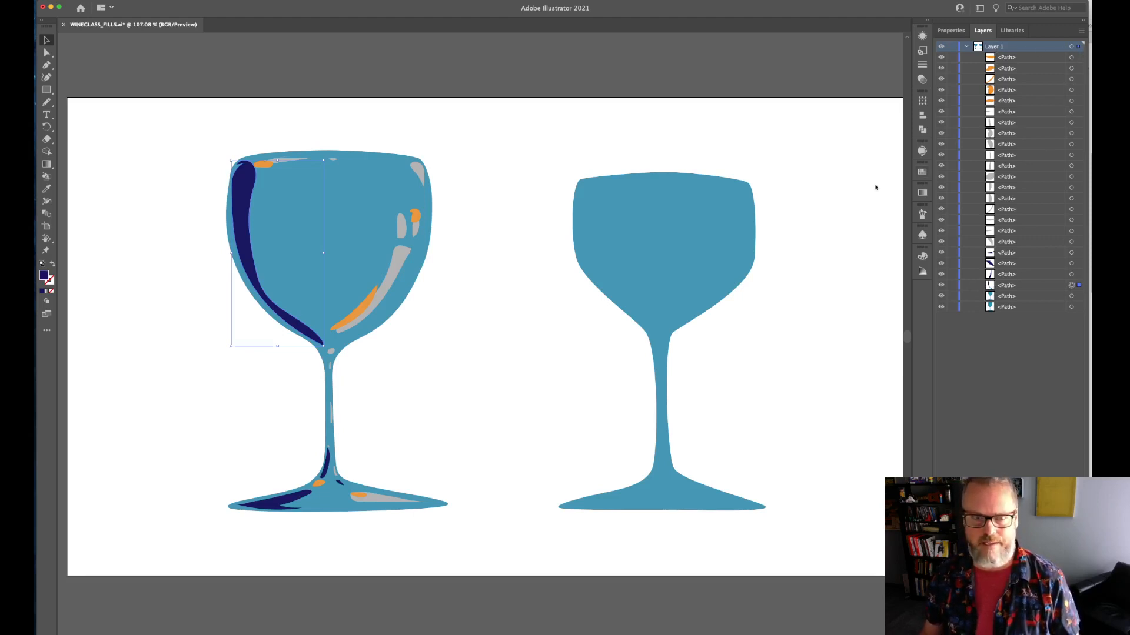
left_click(400, 262)
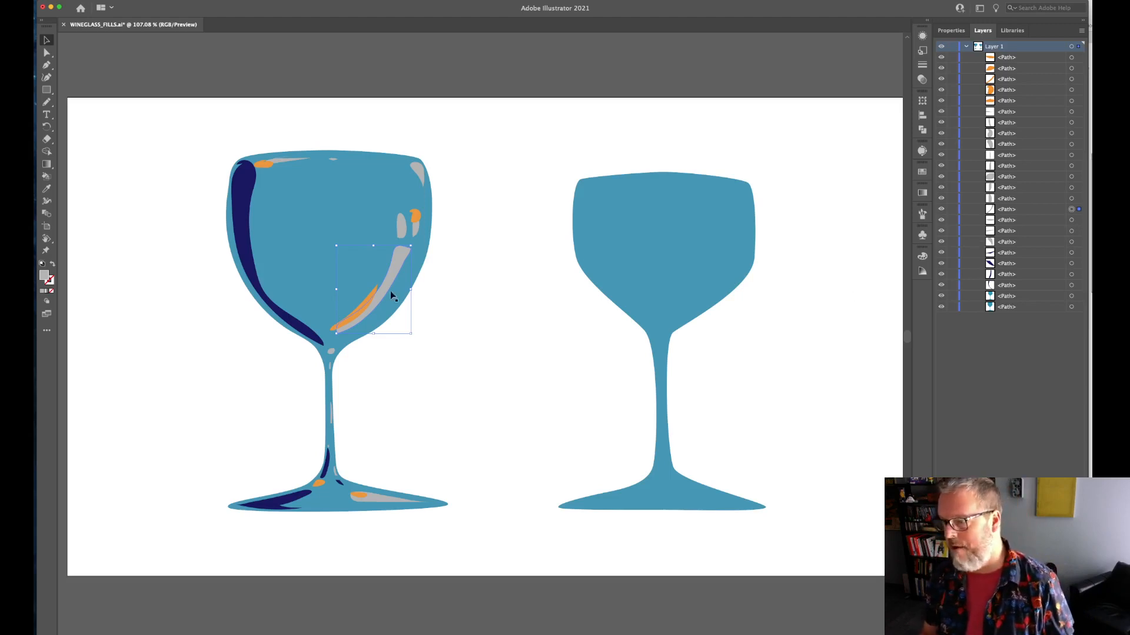
left_click(355, 316)
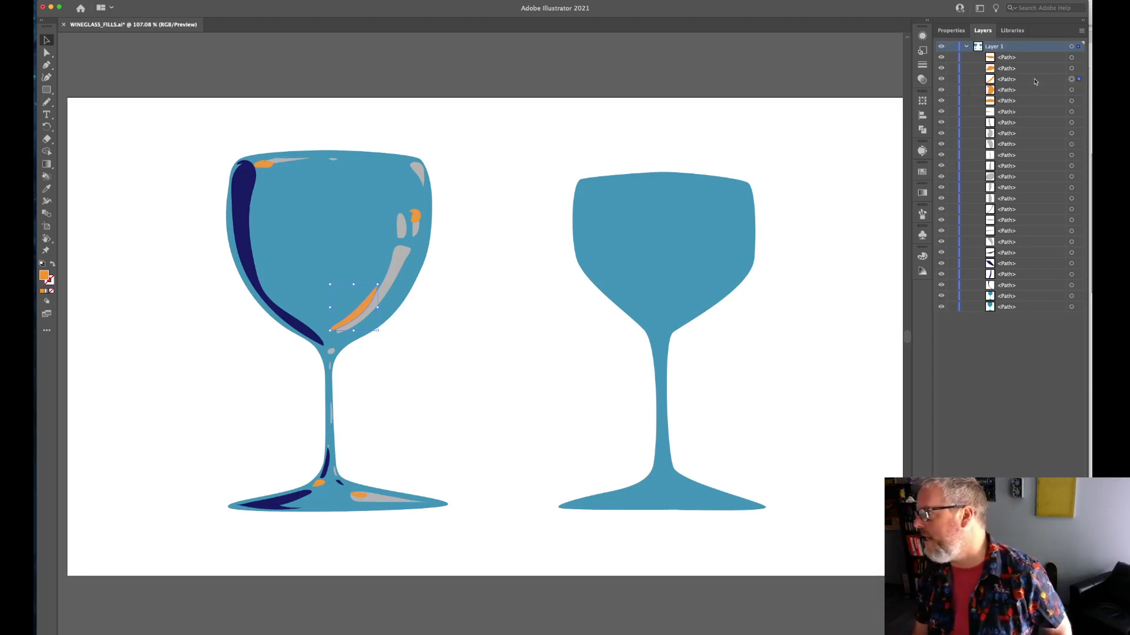
Move the orange curved highlight's path directly below the long gray highlight's path in Layer 1, and clear the selection.
left_click(397, 262)
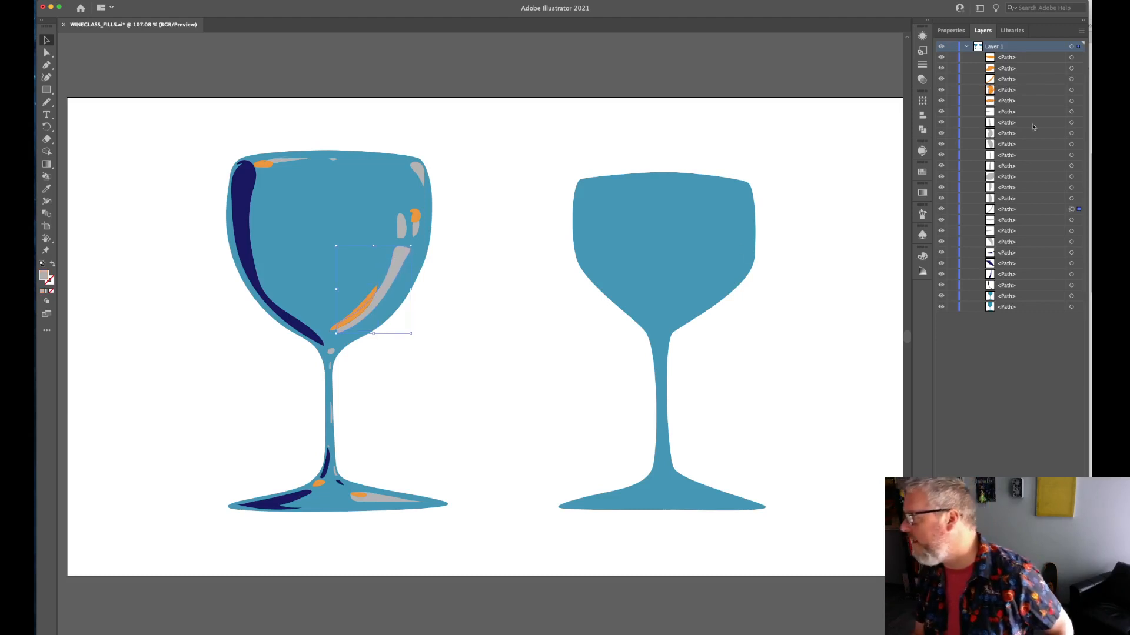
left_click_drag(1029, 79, 1024, 215)
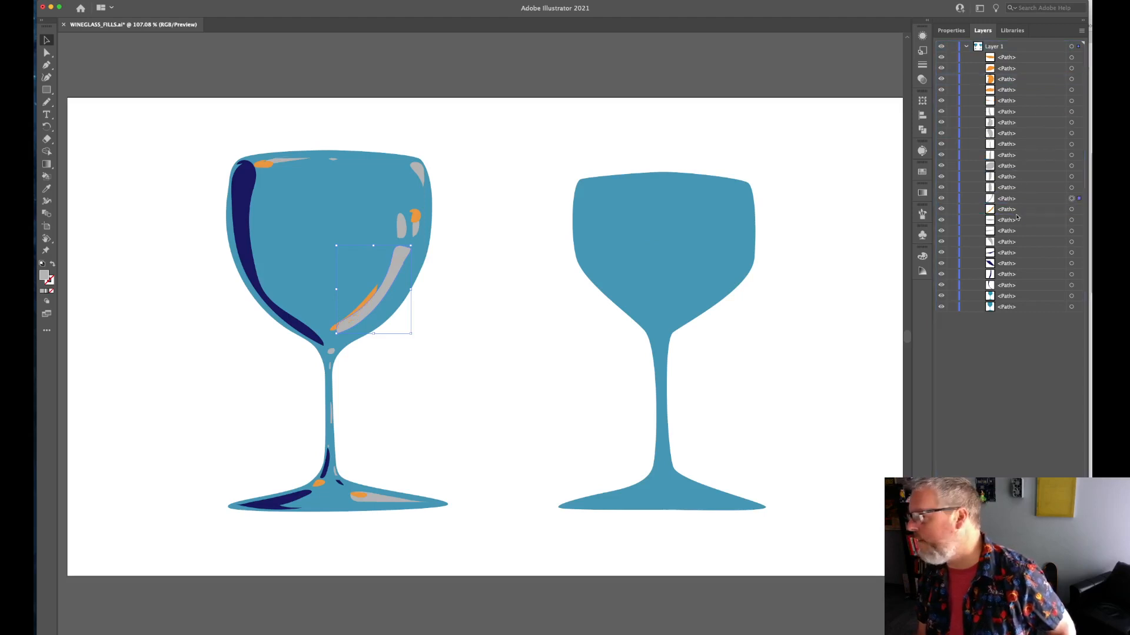
left_click(430, 340)
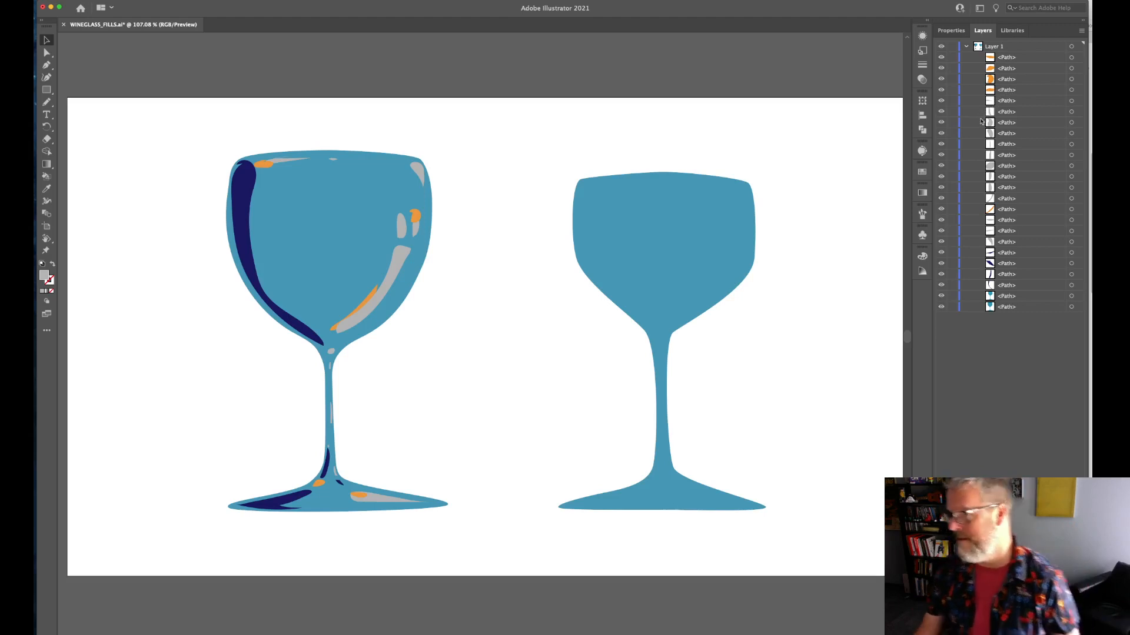
Toggle Layer 1's visibility off and on to see how it controls all the artwork it contains.
left_click(1018, 49)
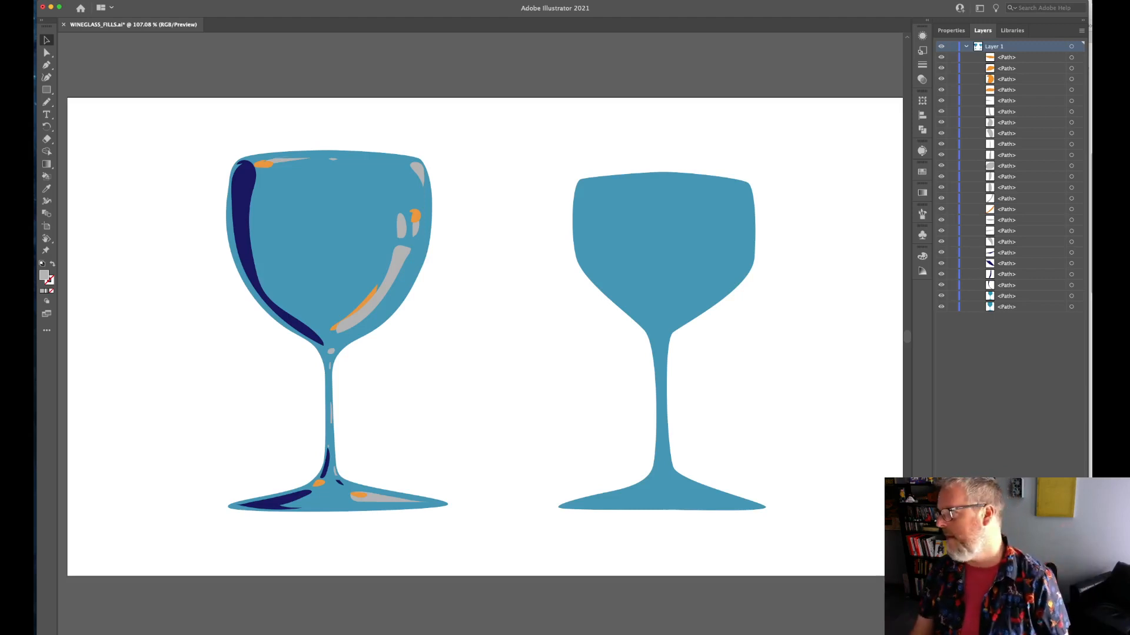
left_click(941, 47)
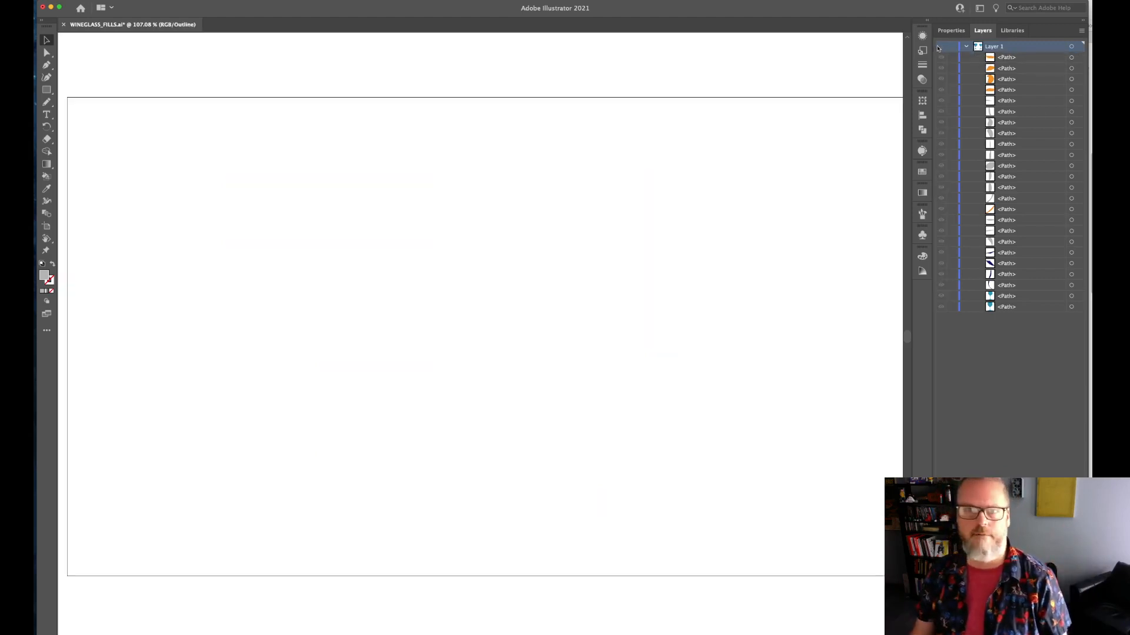
left_click(942, 47)
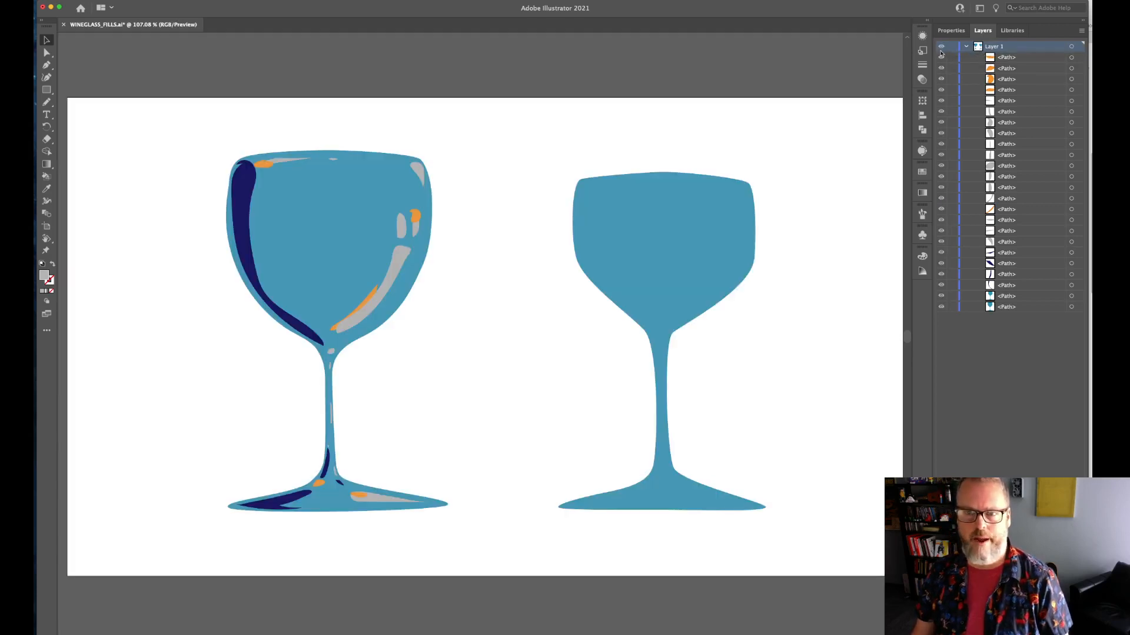
left_click(941, 47)
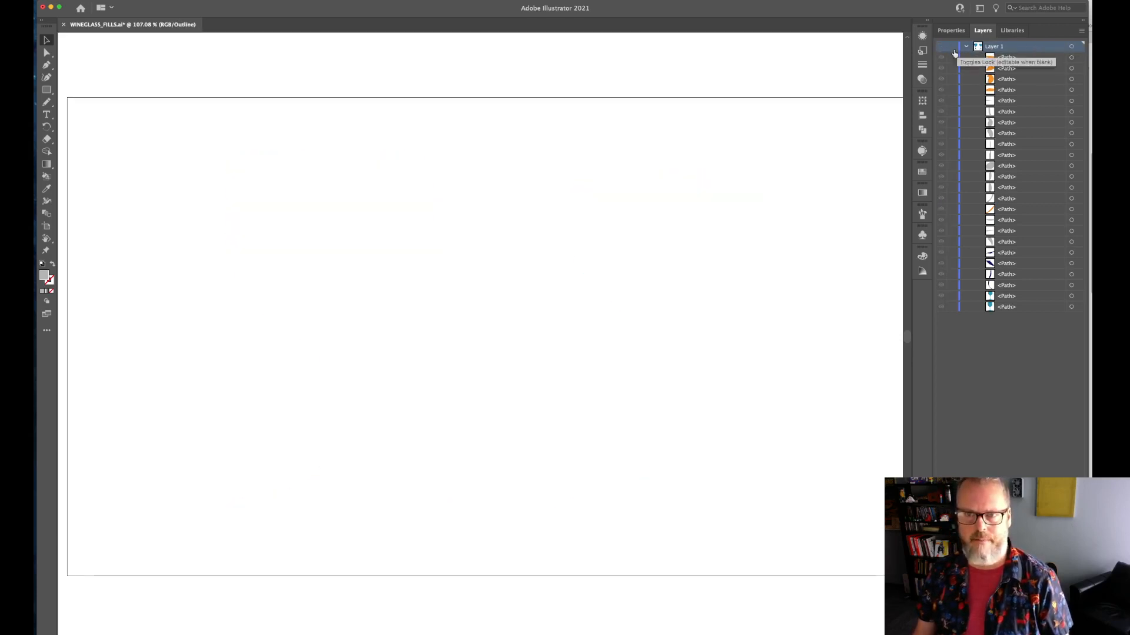
left_click(942, 47)
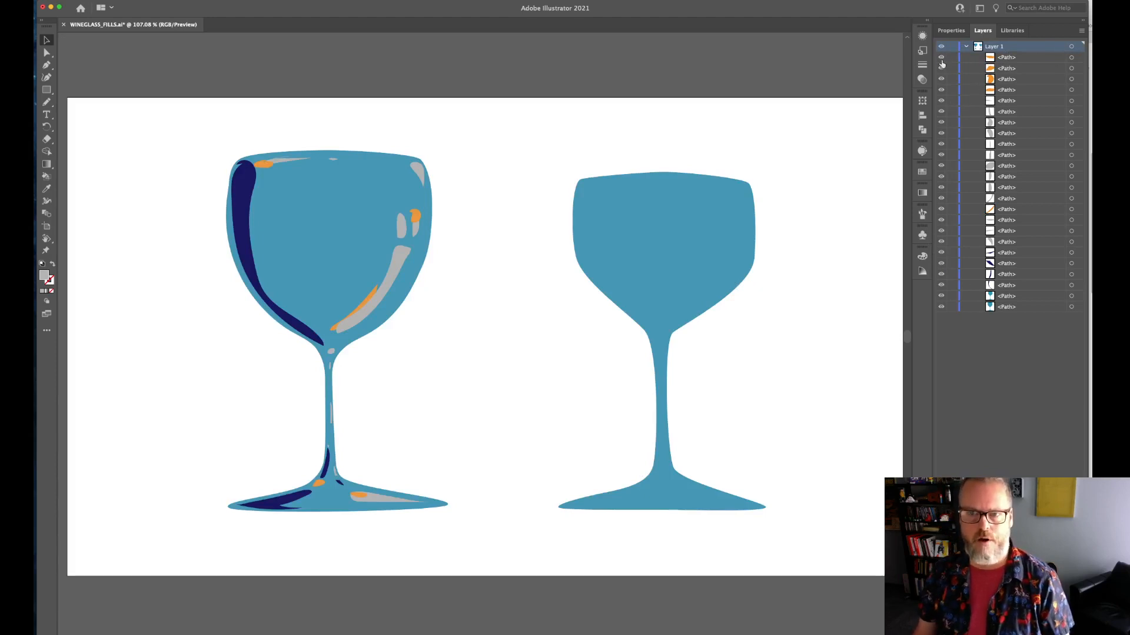
mouse_move(941, 59)
left_mouse_down()
mouse_move(942, 84)
mouse_move(941, 59)
left_mouse_up()
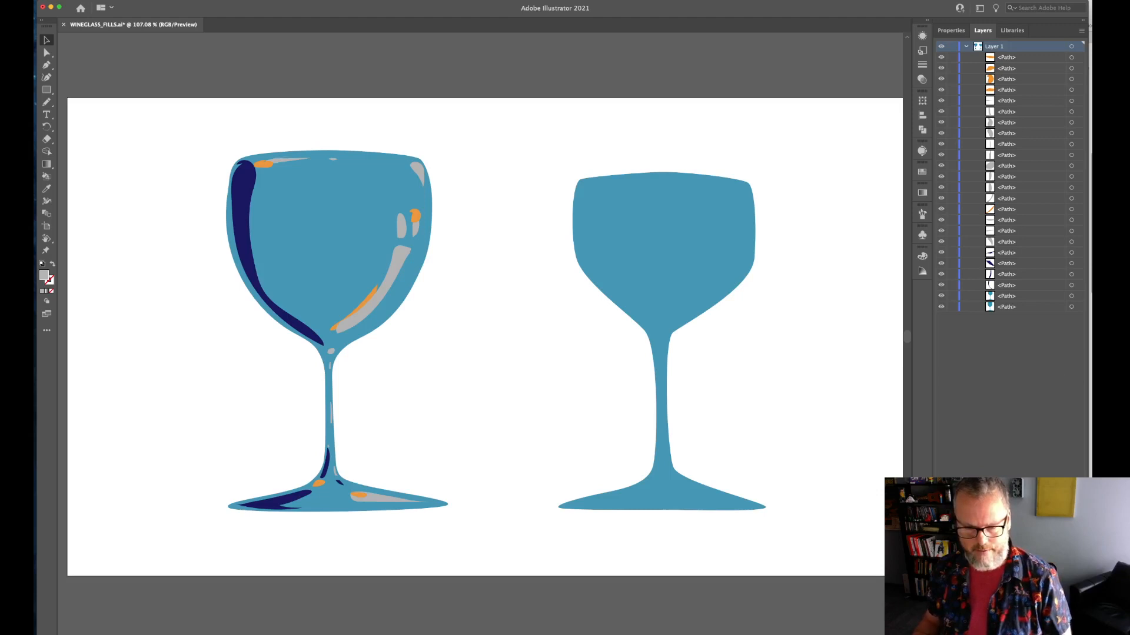
key("super+Tab")
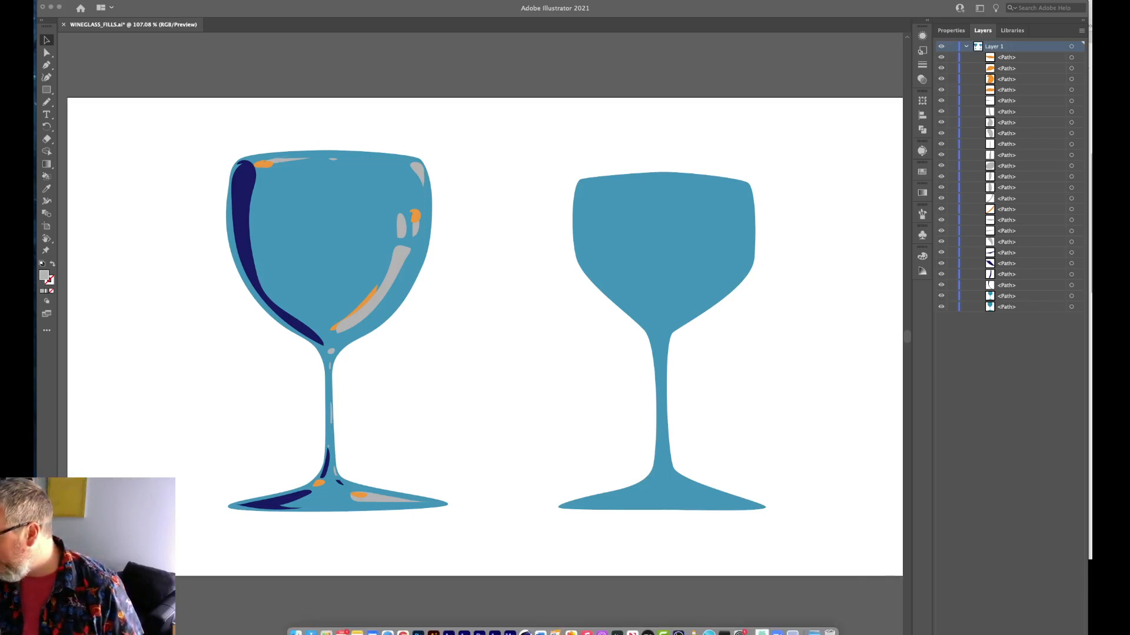
left_click(434, 633)
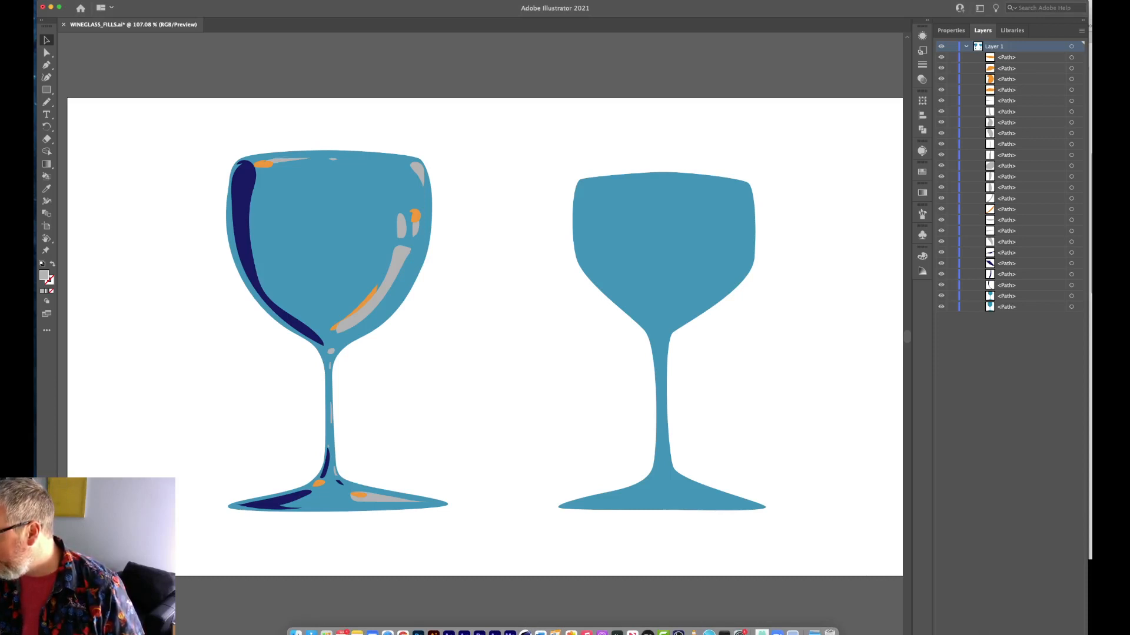
left_click_drag(1088, 330, 1081, 329)
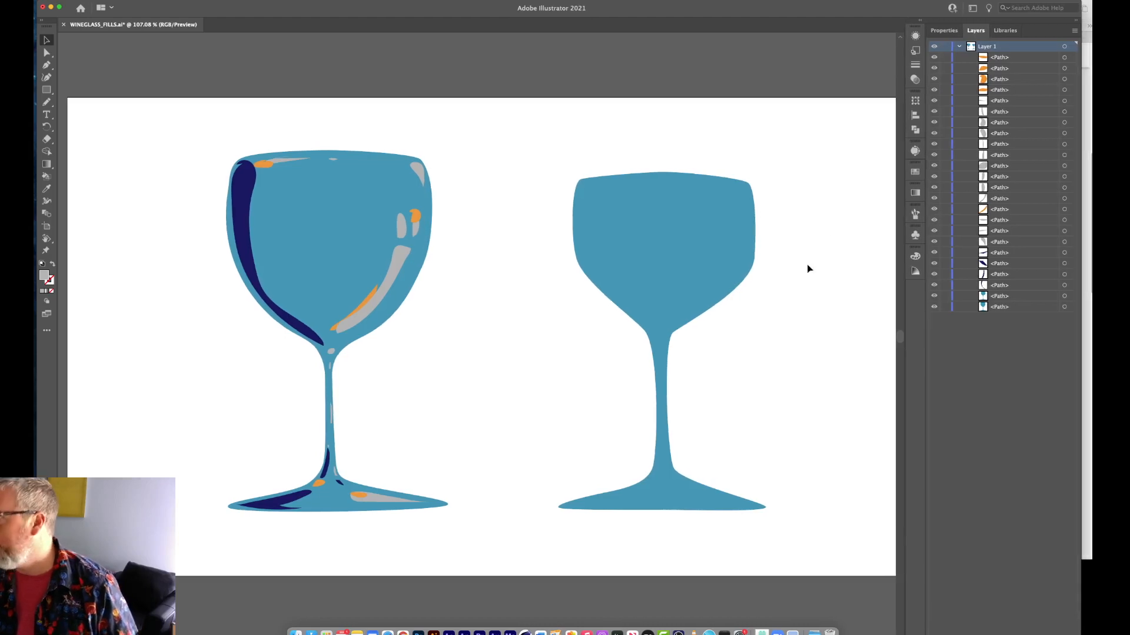
left_click_drag(868, 1, 863, 1)
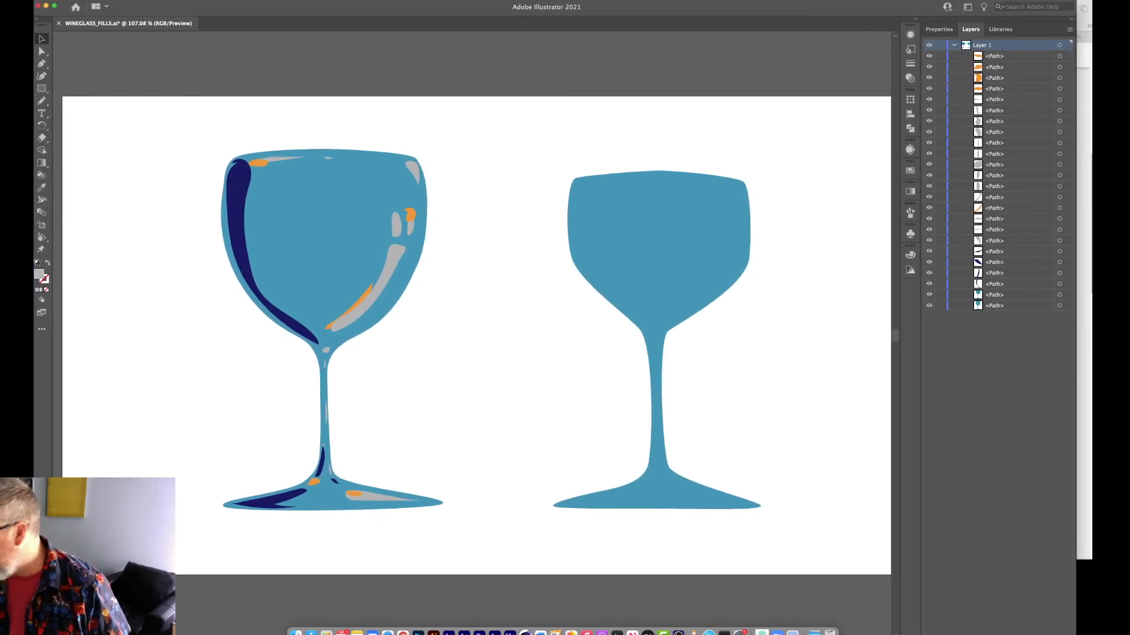
left_click(387, 633)
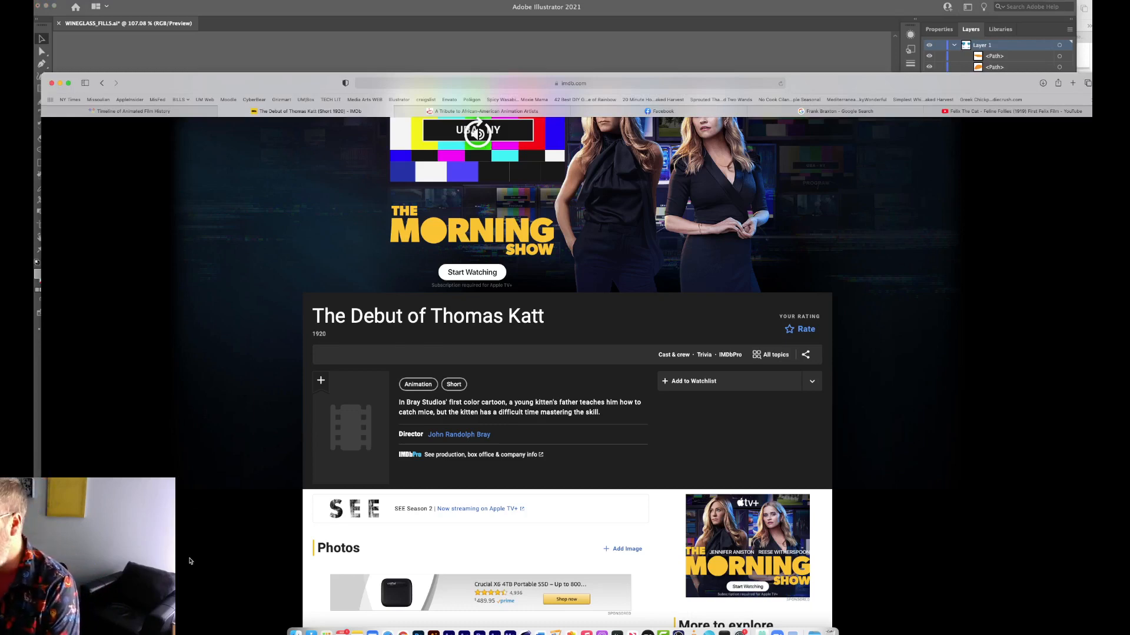
key("super+Tab")
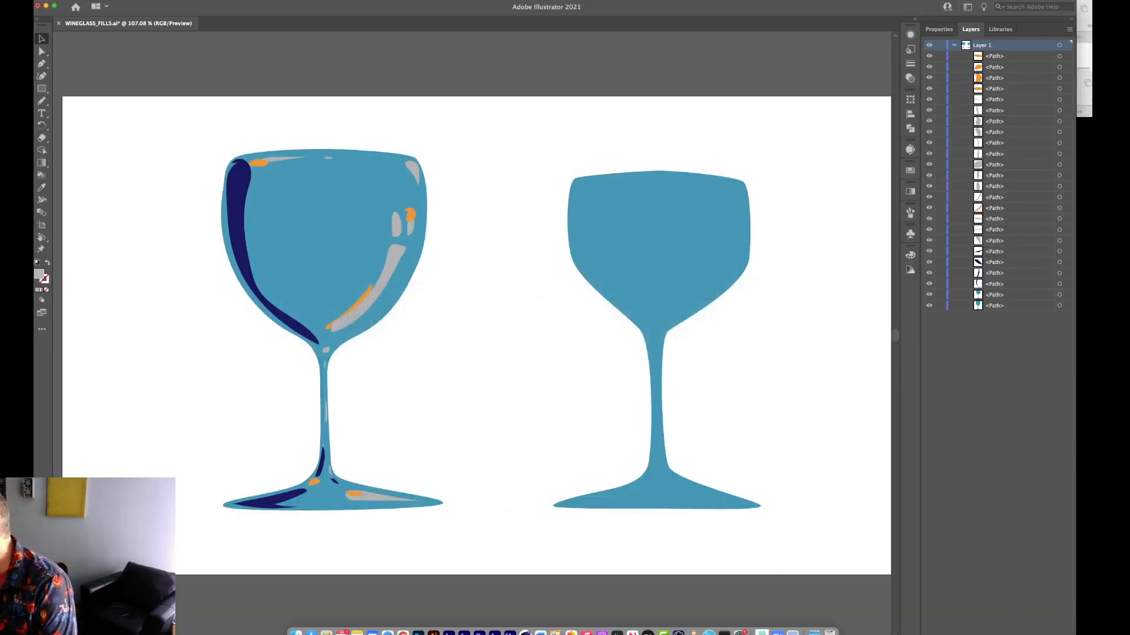
key("super+Tab")
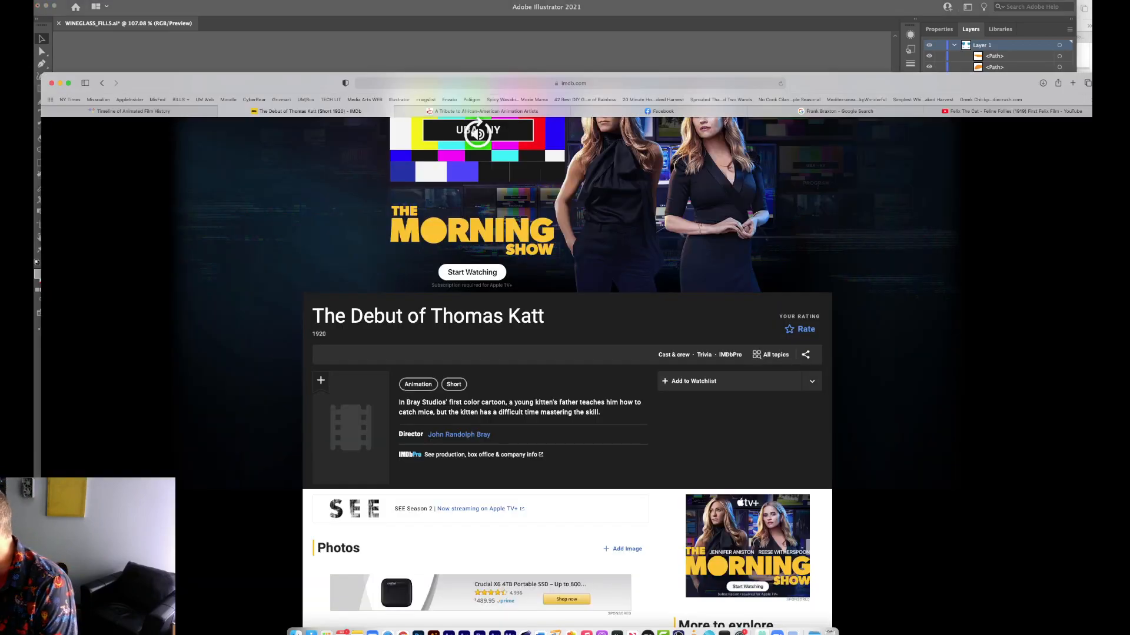
key("super+Tab")
key("super+Tab")
key("super+Tab")
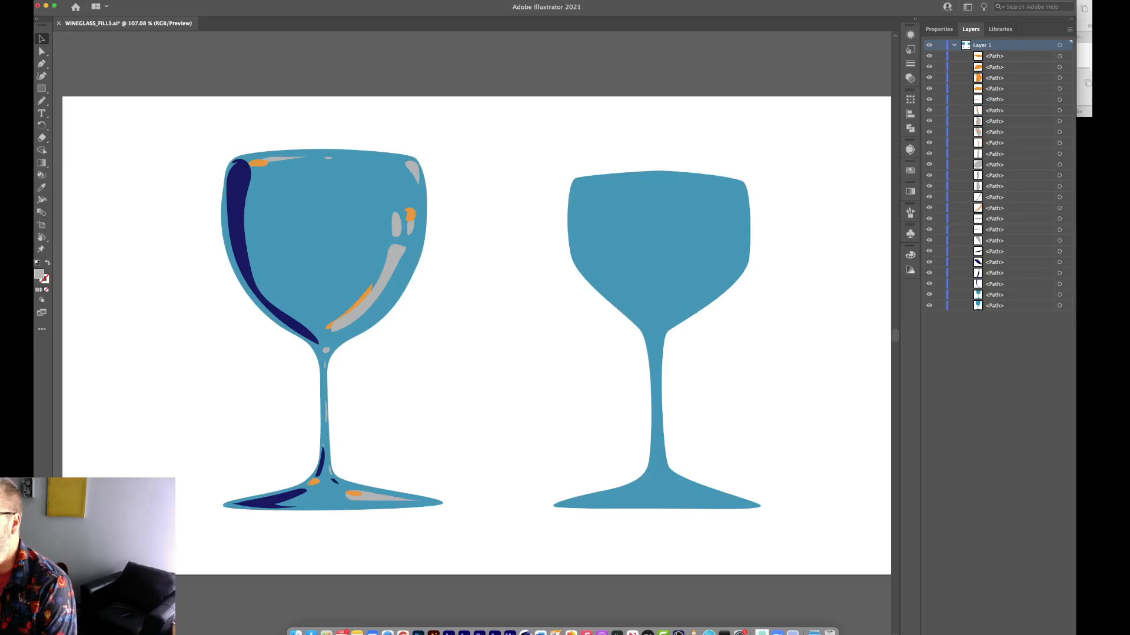
Fit the application window to the screen and create a new layer above Layer 1.
left_click(54, 5)
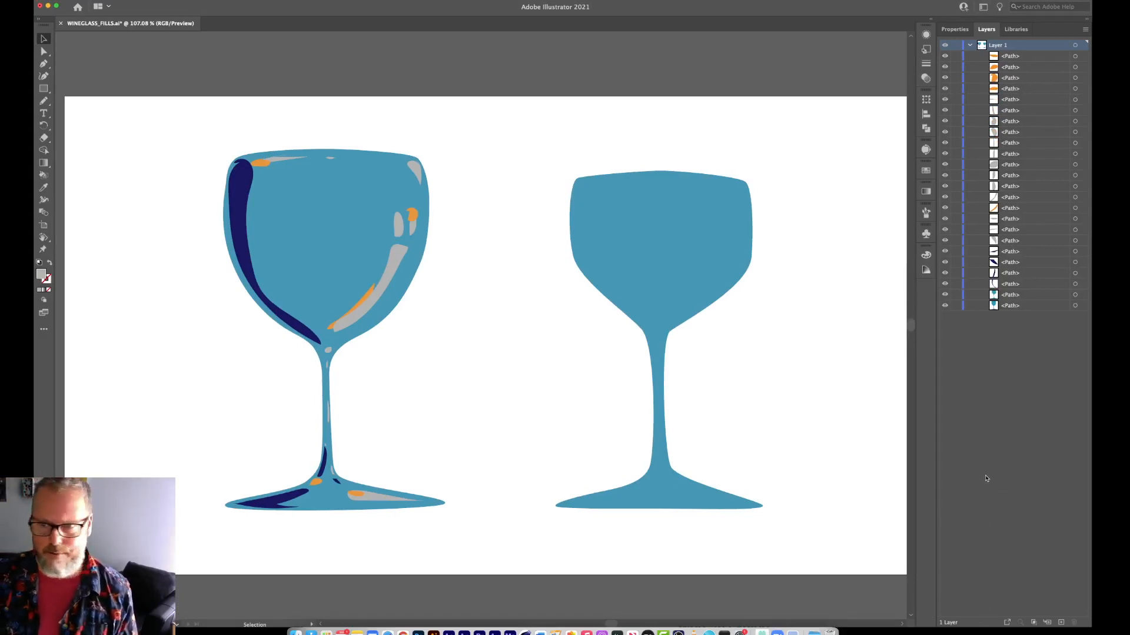
left_click(1062, 624)
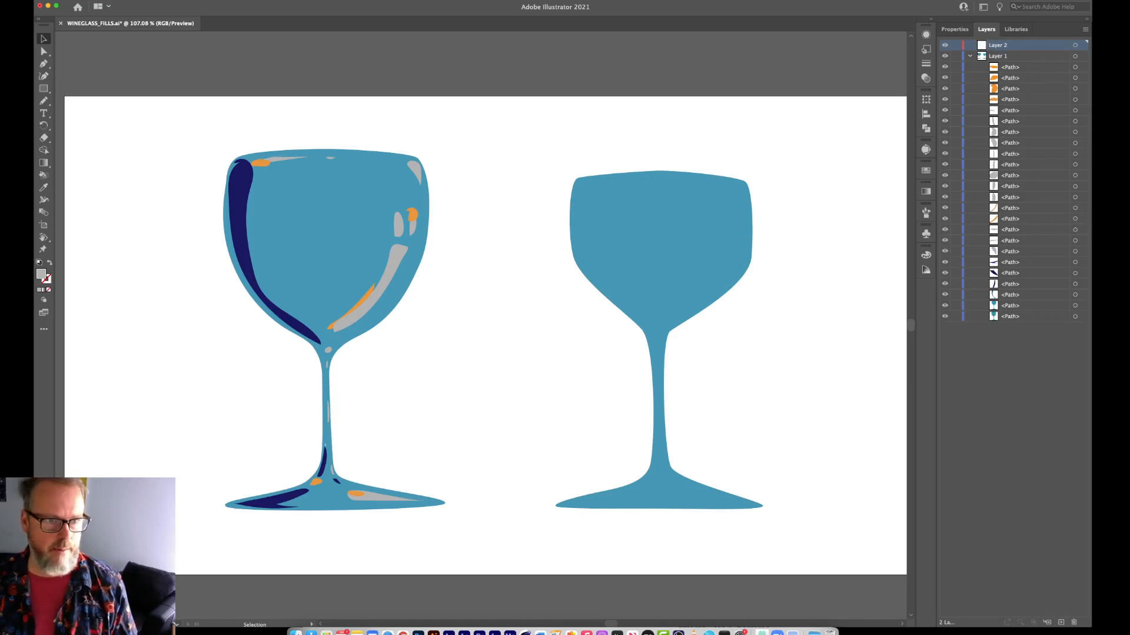
Draw a gray freehand test shape between the two glasses with the Pencil tool on the new layer, and delete it.
left_click(44, 100)
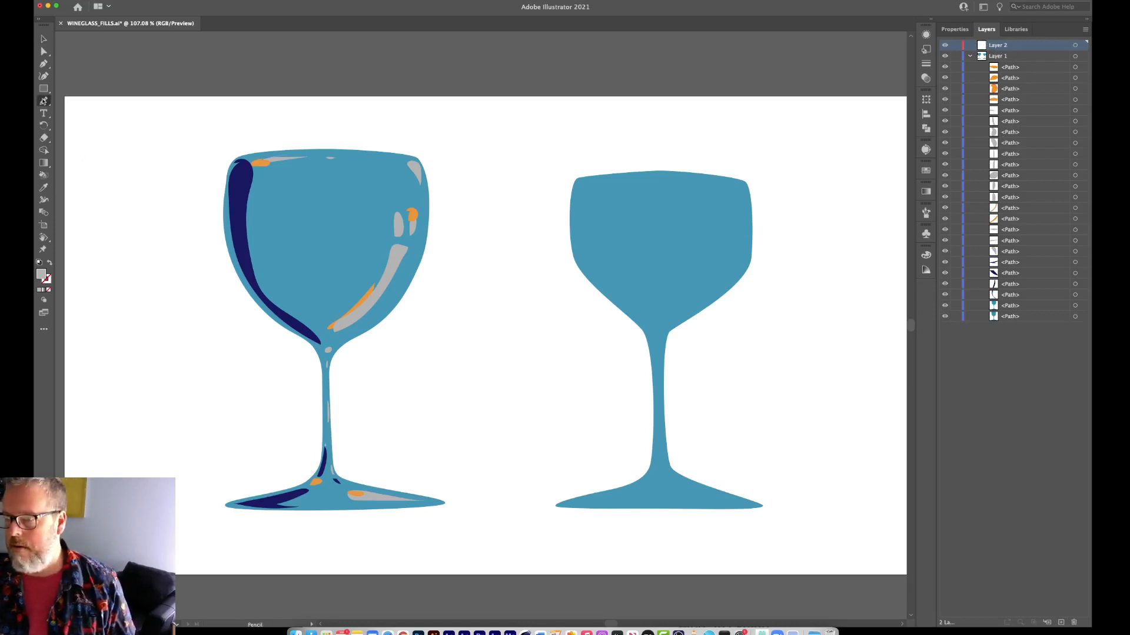
mouse_move(495, 267)
left_mouse_down()
mouse_move(501, 320)
mouse_move(414, 402)
mouse_move(484, 430)
mouse_move(638, 362)
mouse_move(585, 277)
mouse_move(513, 259)
left_mouse_up()
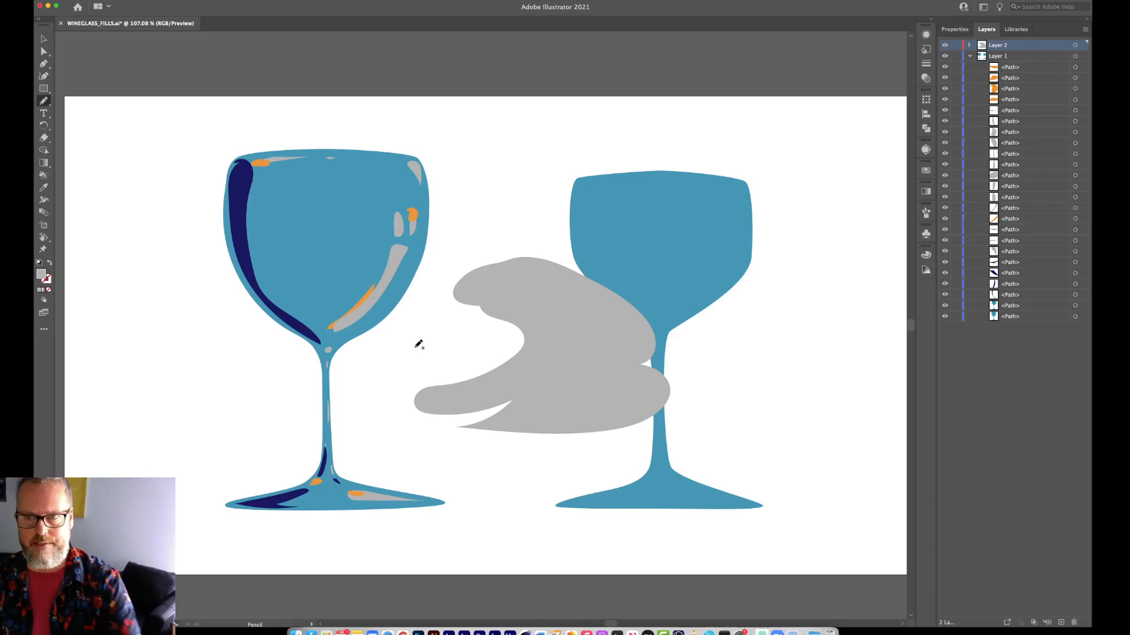
key("v")
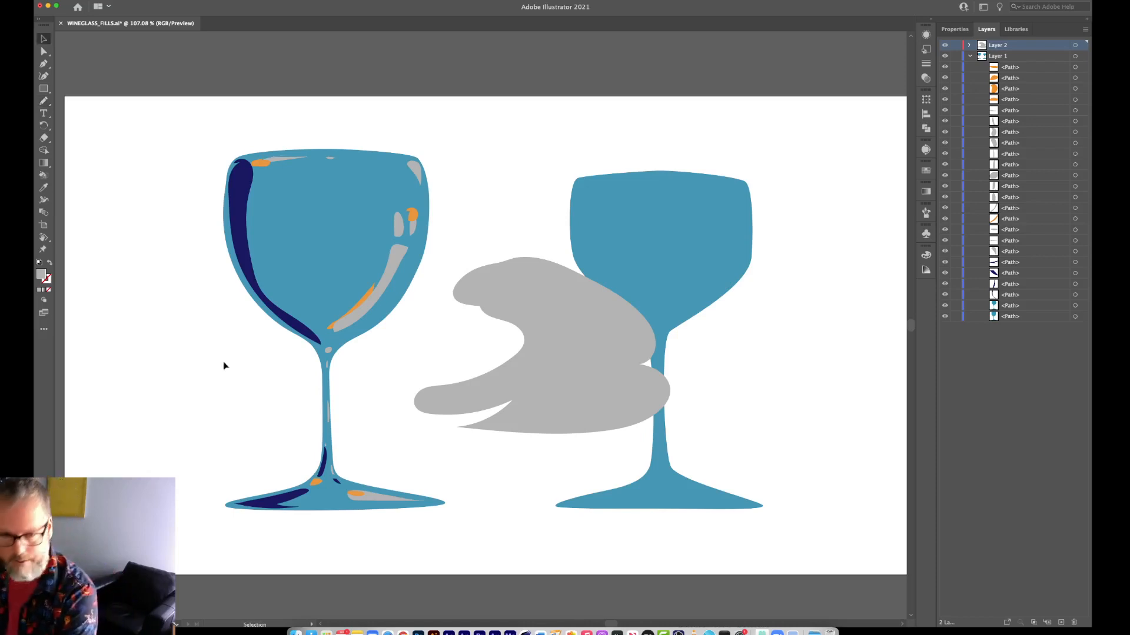
left_click(563, 375)
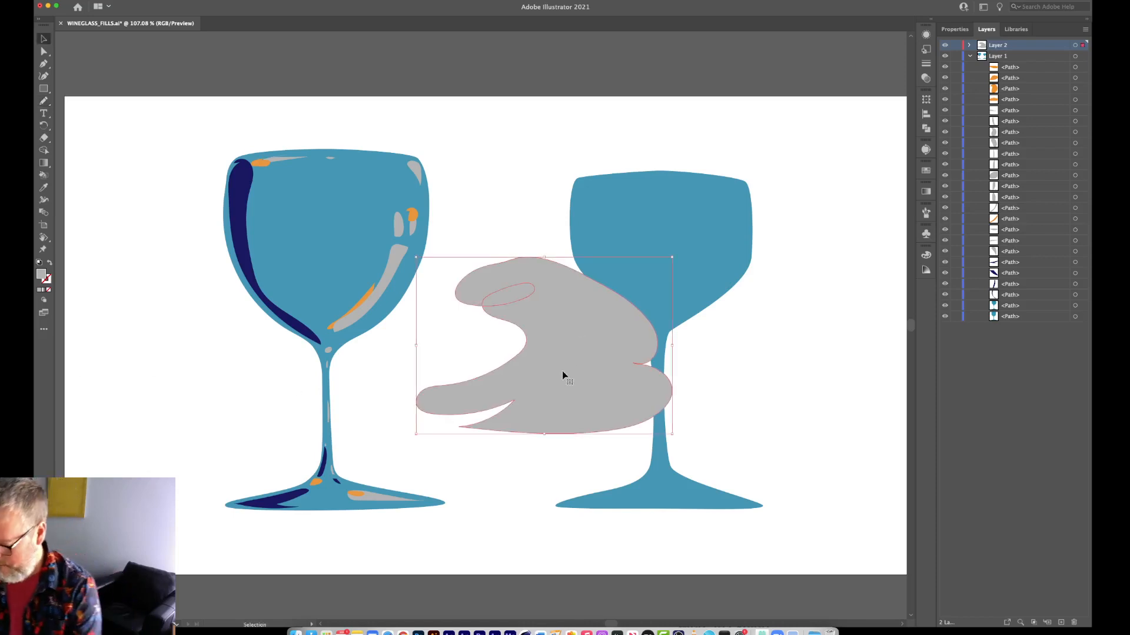
key("Delete")
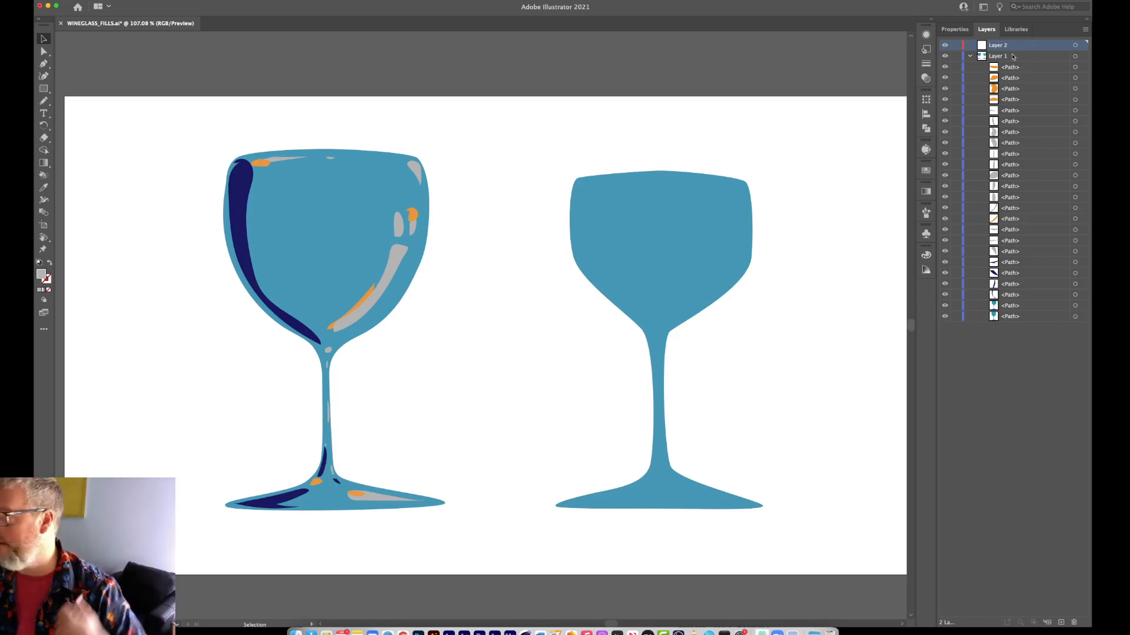
Move the plain blue glass's path from Layer 1 to Layer 2 and expand Layer 2 to show it.
left_click(667, 268)
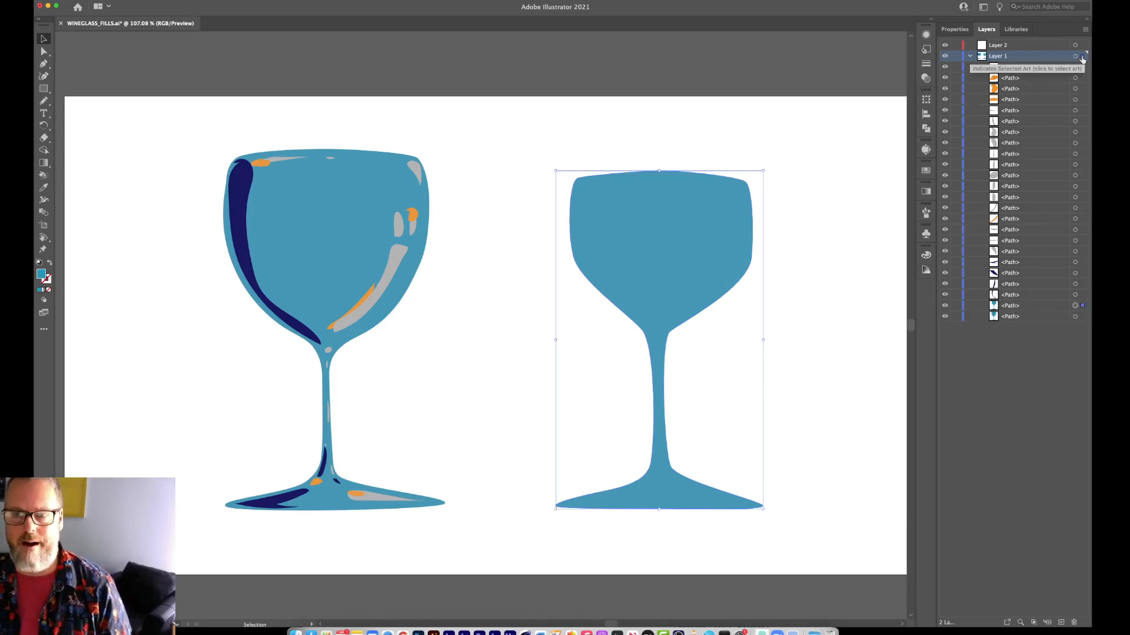
left_click_drag(1081, 57, 1082, 45)
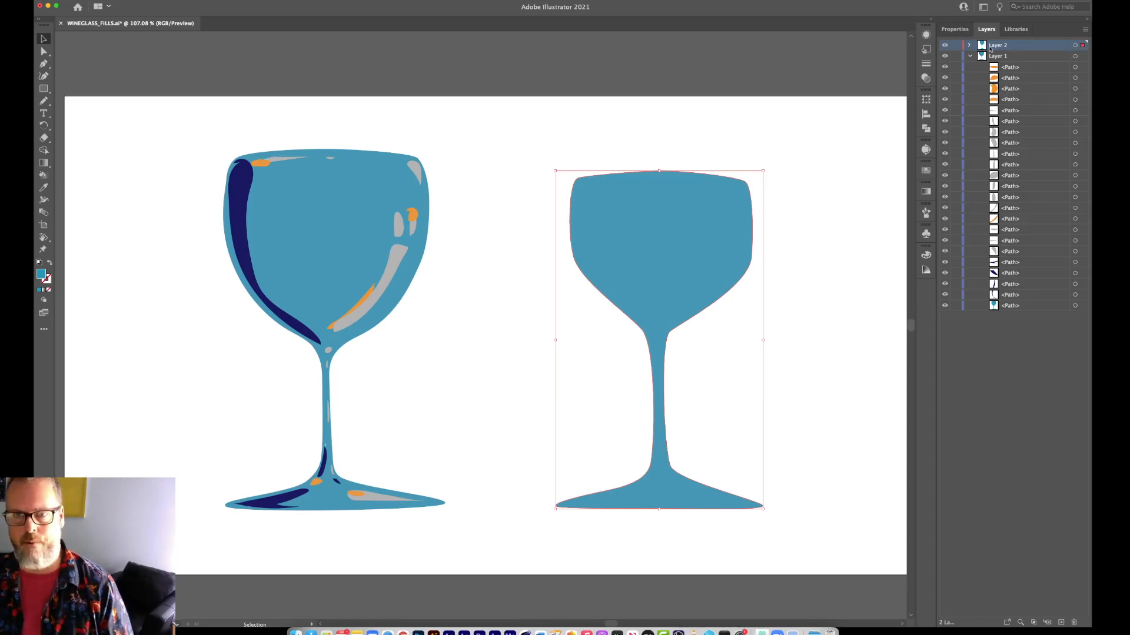
left_click(968, 46)
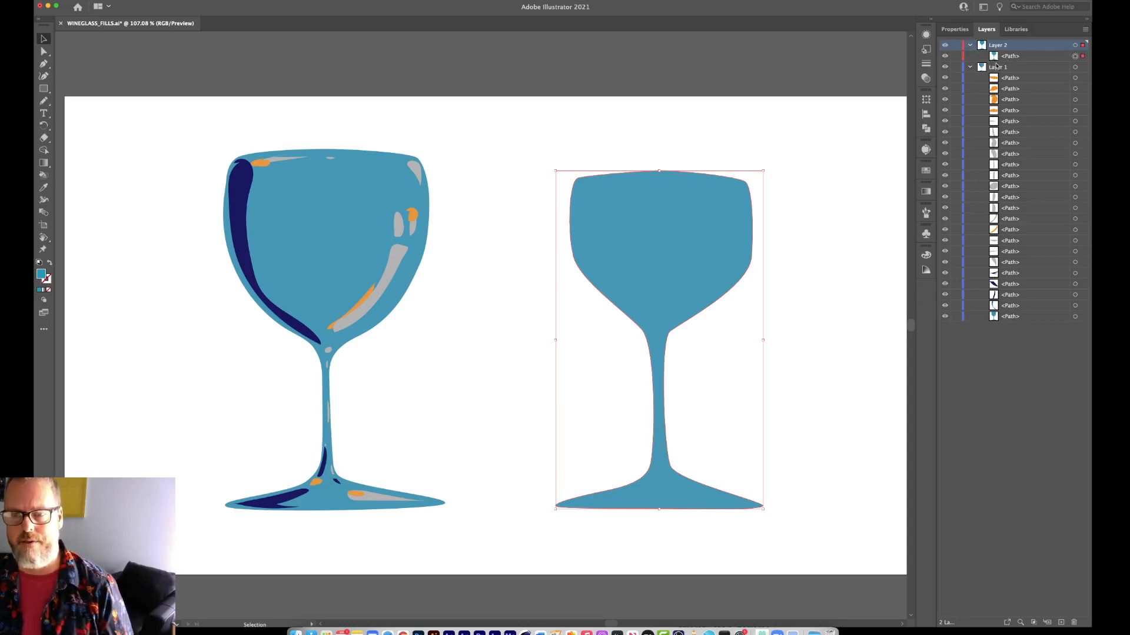
Rename Layer 1 as PENCIL CUP.
double_click(1003, 67)
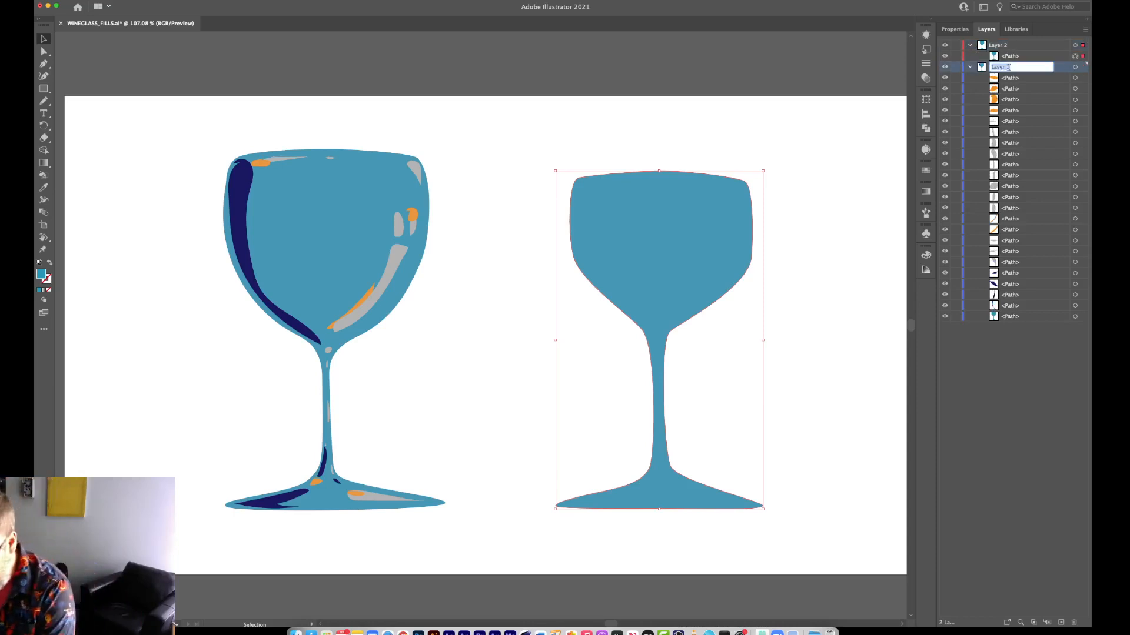
type("PENCIL C")
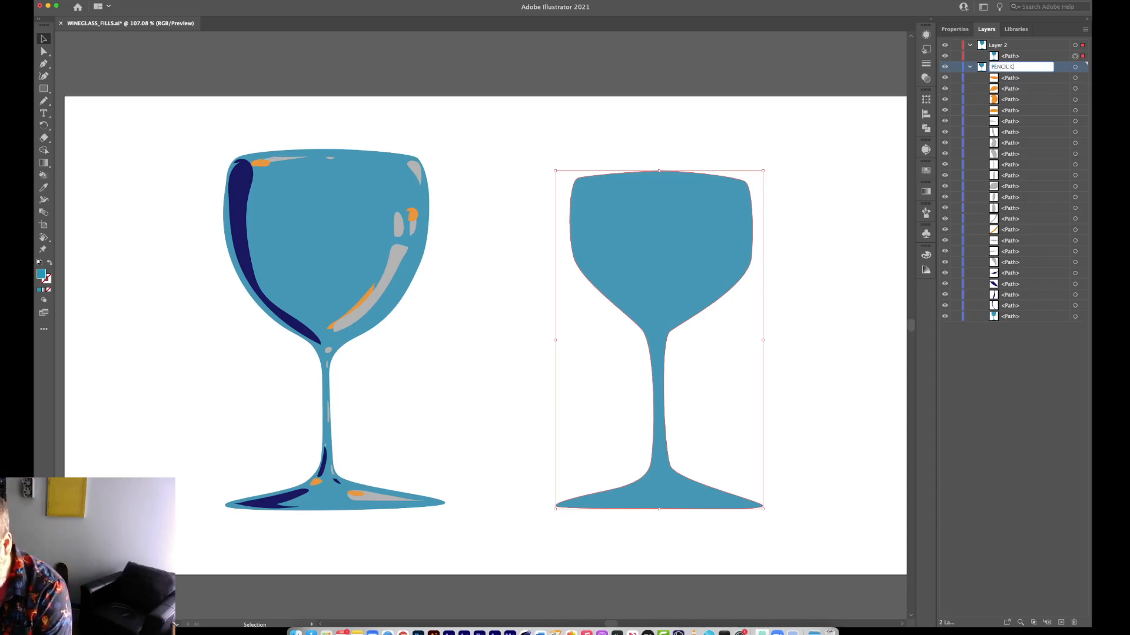
type("UP")
key("Return")
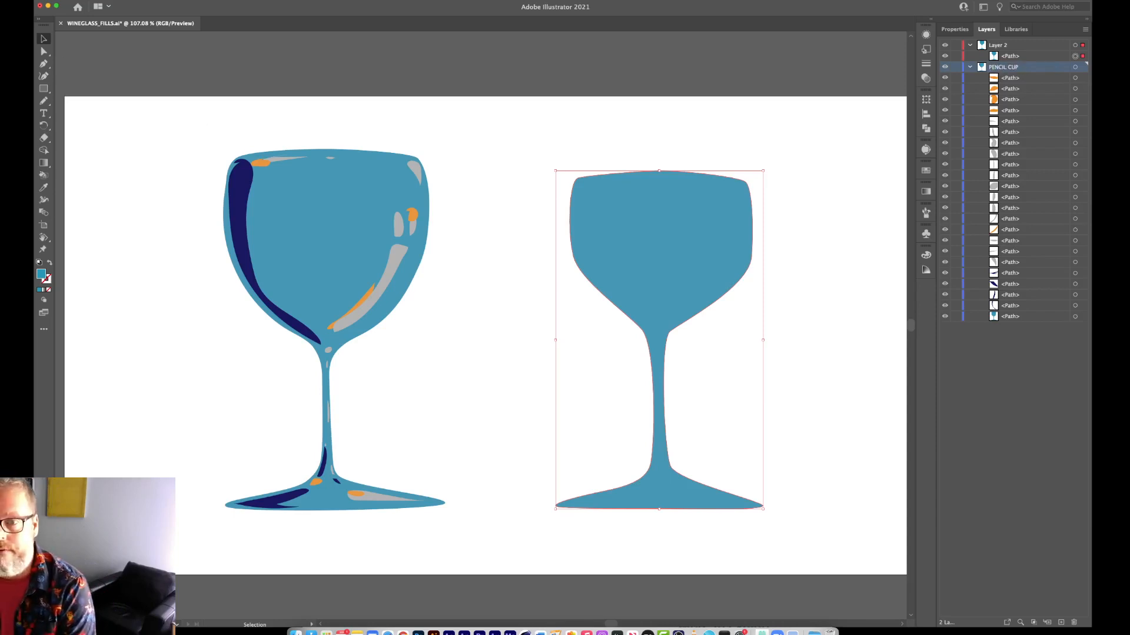
Rename Layer 2 as PEN CUP and collapse the contents of both layers.
double_click(1004, 45)
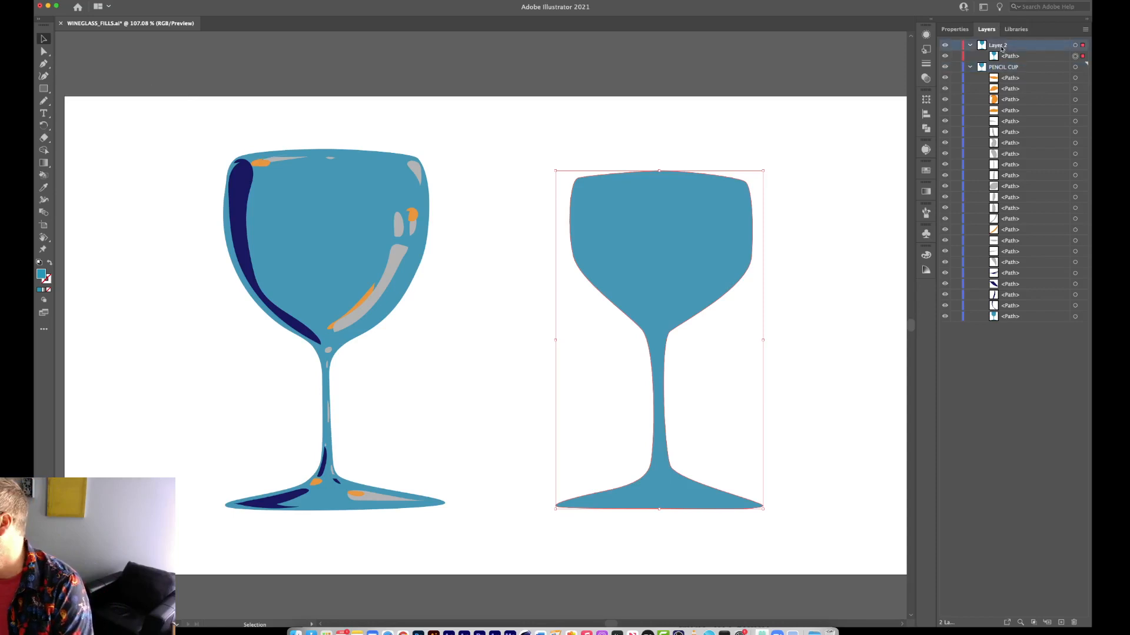
type("W")
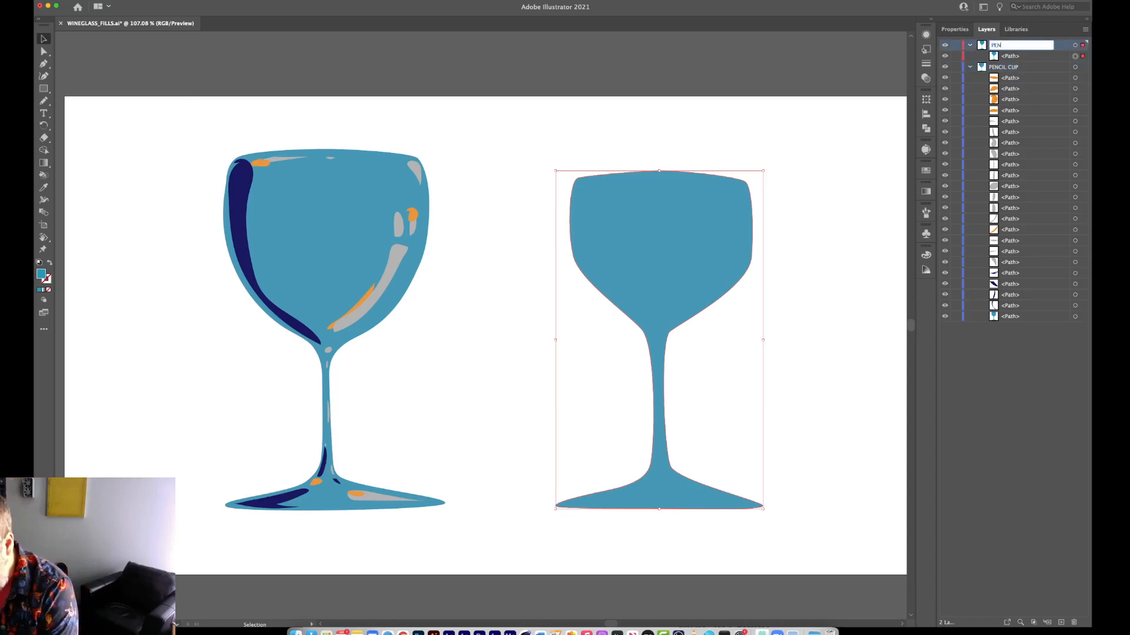
type("EN CUP")
key("Return")
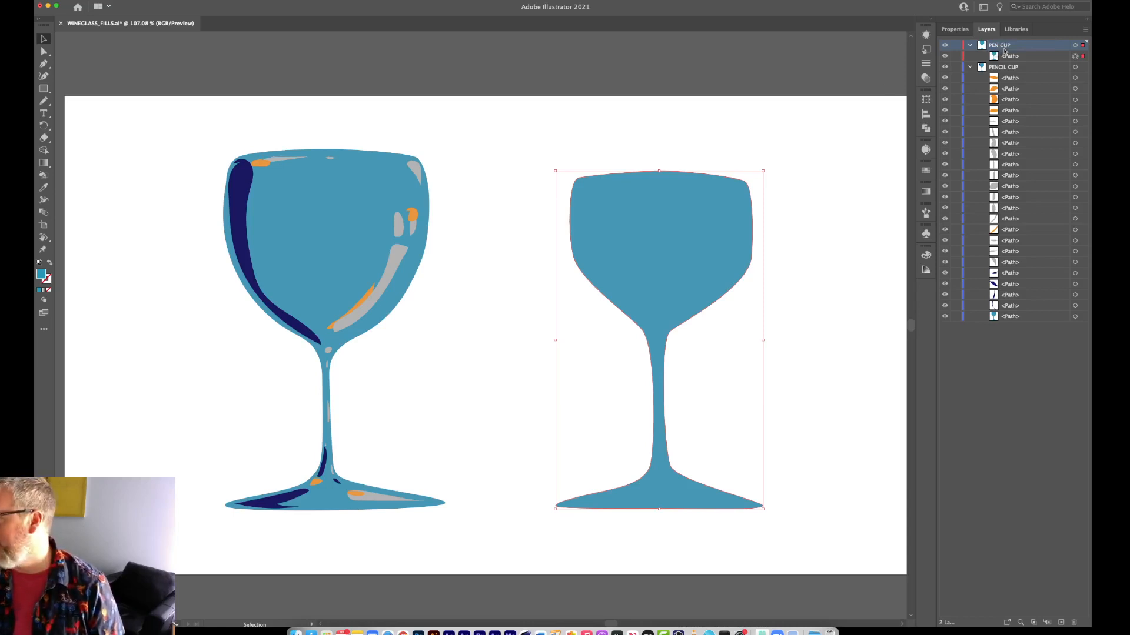
left_click(970, 66)
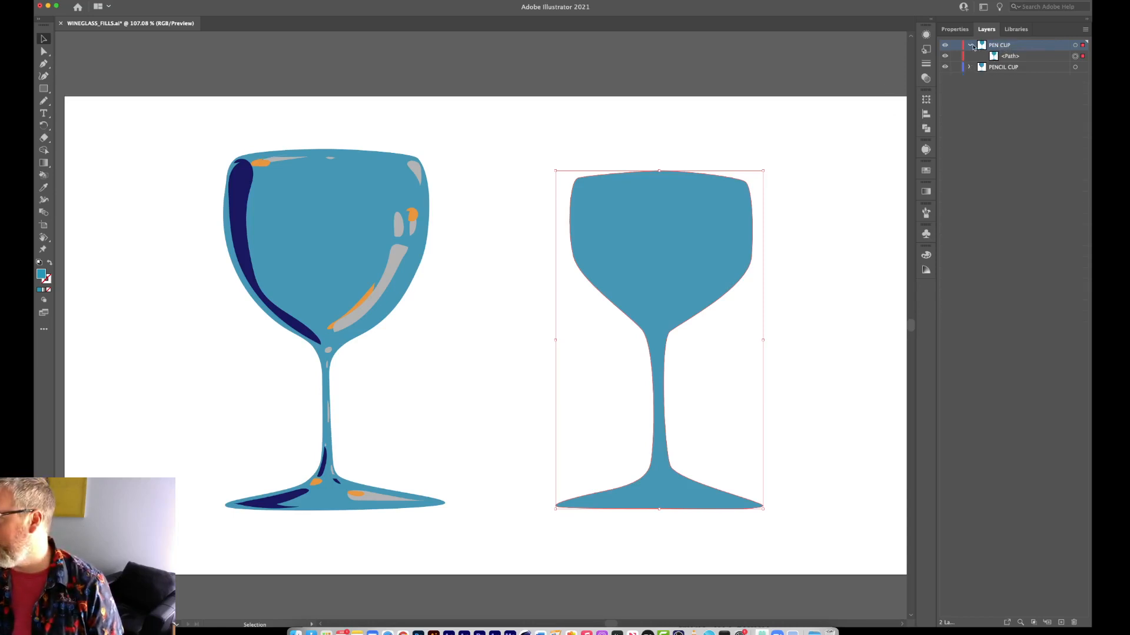
left_click(970, 44)
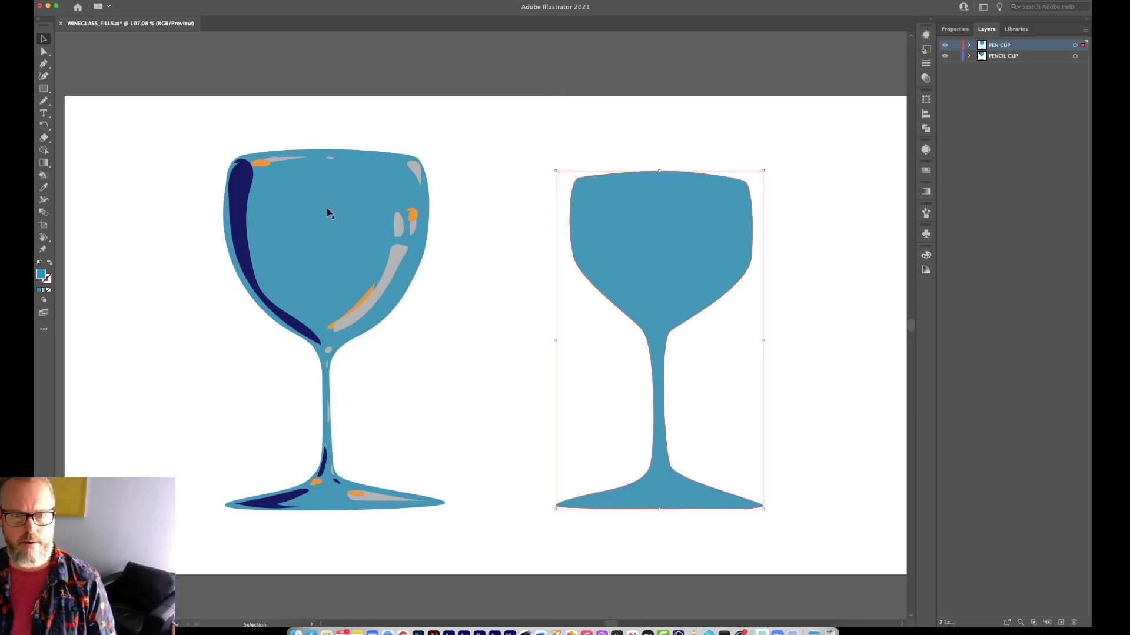
Move only the blue body of the highlighted glass sideways, away from its highlights, and undo the move.
left_click_drag(323, 227, 443, 224)
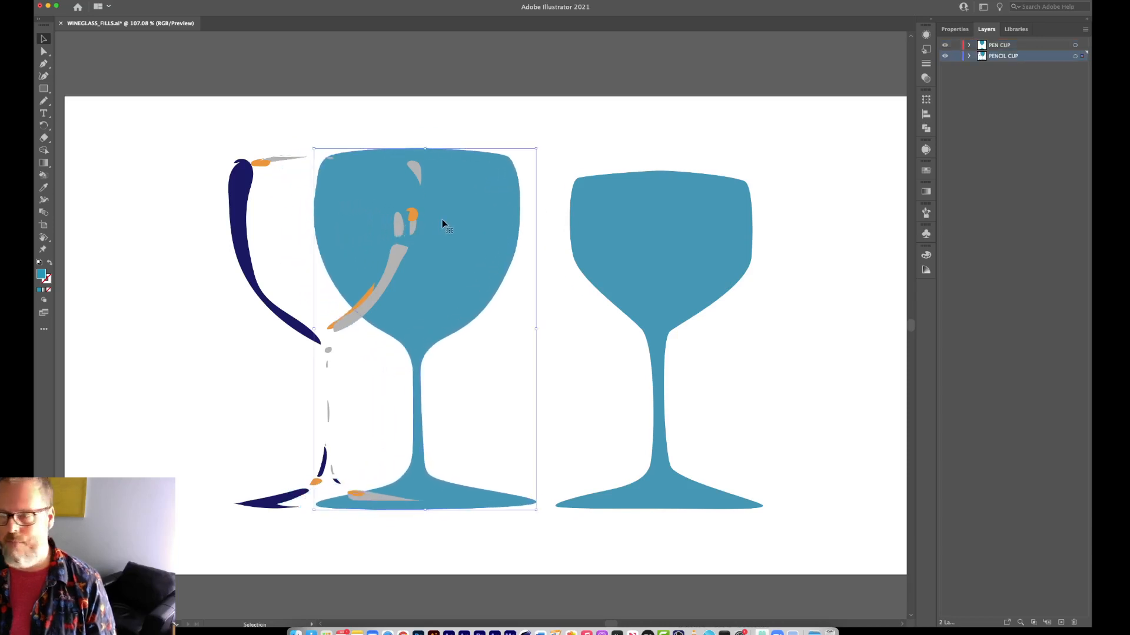
key("super+z")
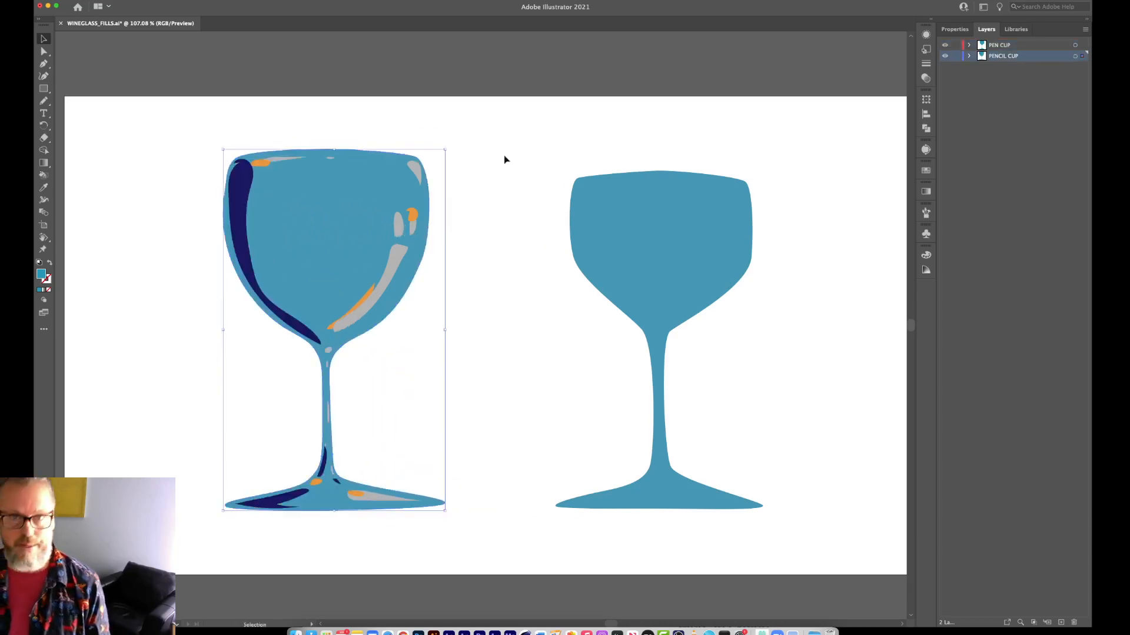
Select the whole highlighted glass with a marquee around all its shapes, and clear the selection.
left_click_drag(158, 120, 214, 155)
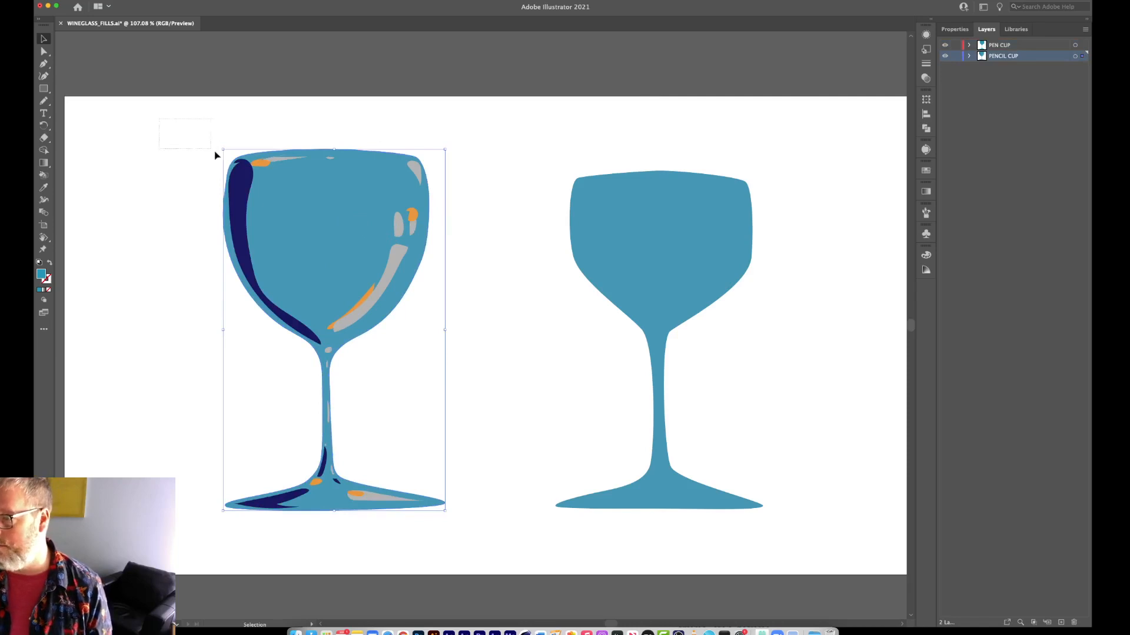
left_click_drag(379, 266, 485, 559)
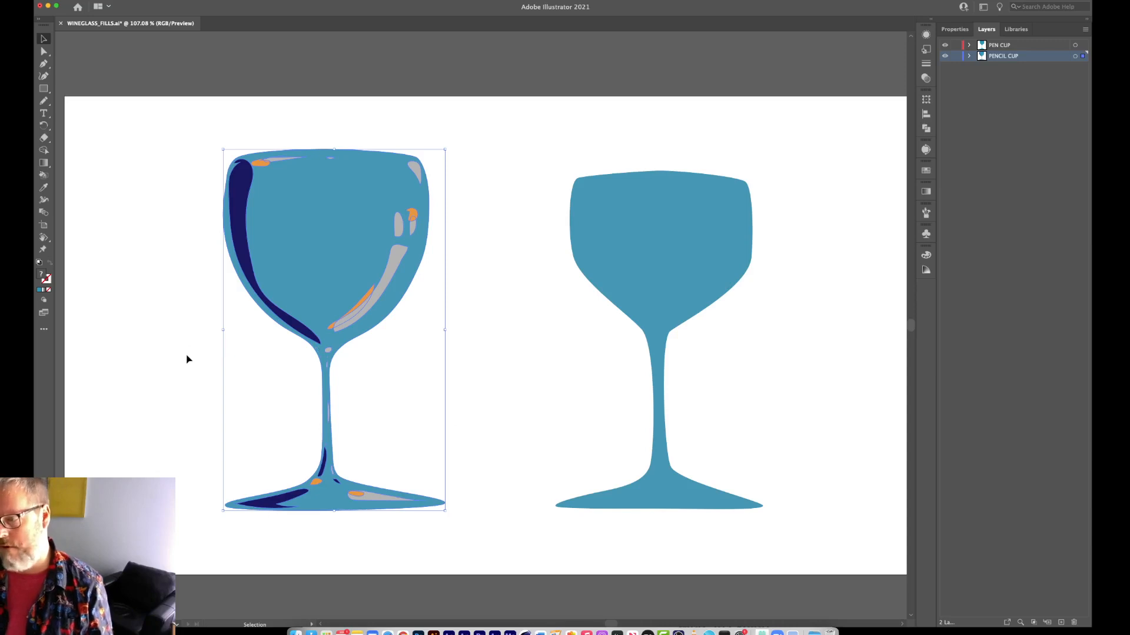
left_click(199, 363)
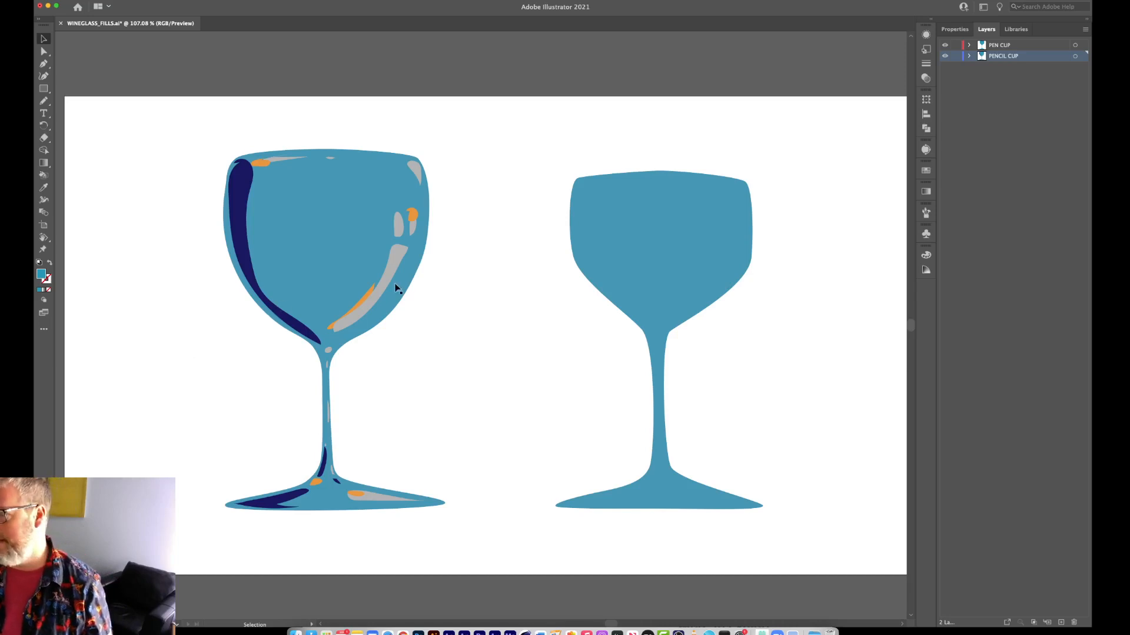
Expand the PENCIL CUP layer, add its upper paths to the selection one by one, and clear the selection.
left_click(969, 56)
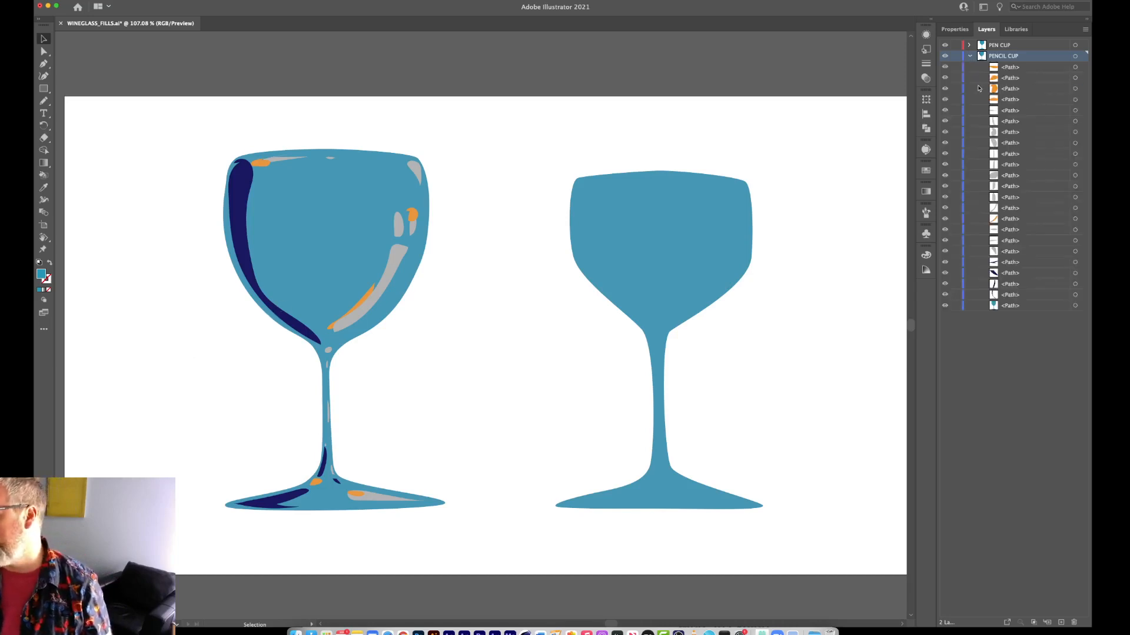
left_click(1082, 67)
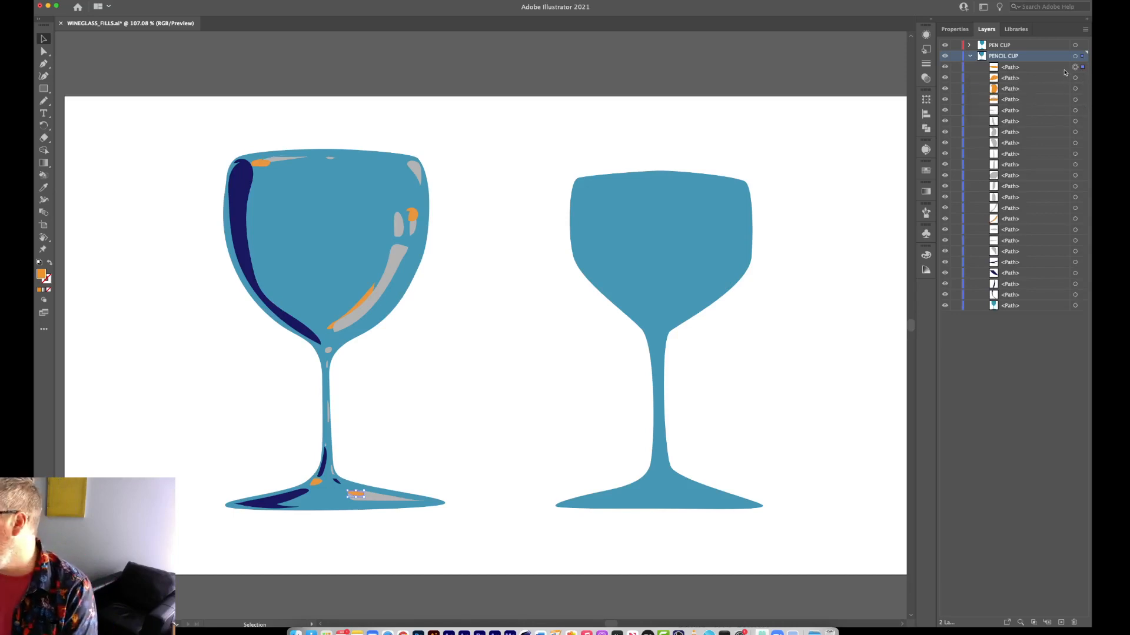
left_click(1082, 78, "shift")
left_click(1082, 89, "shift")
left_click(1082, 100, "shift")
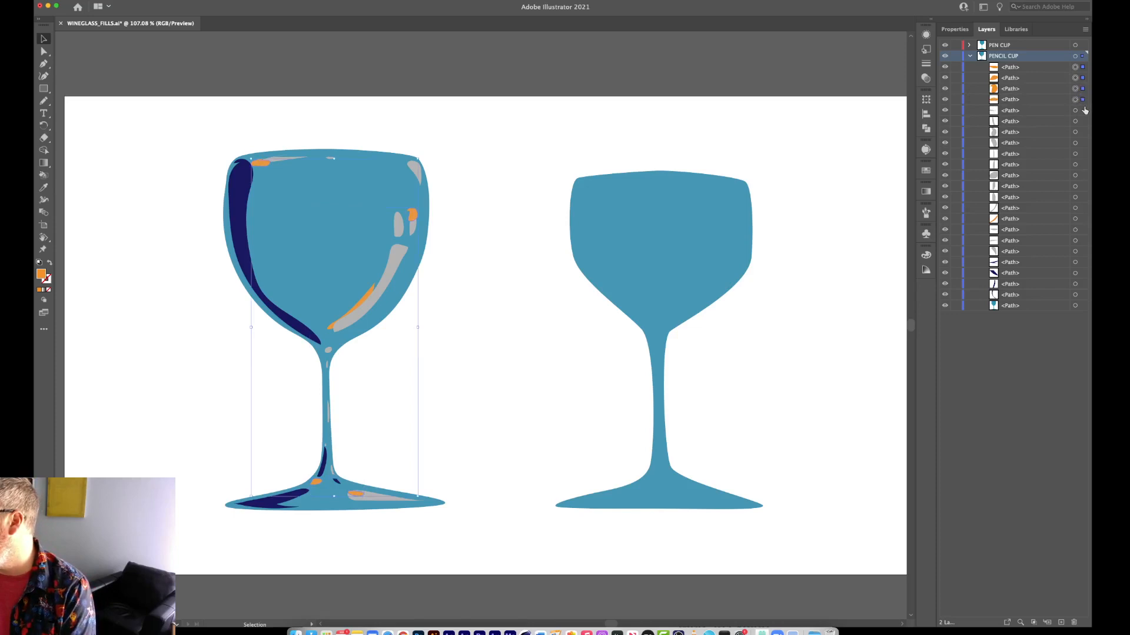
left_click(1082, 110, "shift")
left_click(1082, 122, "shift")
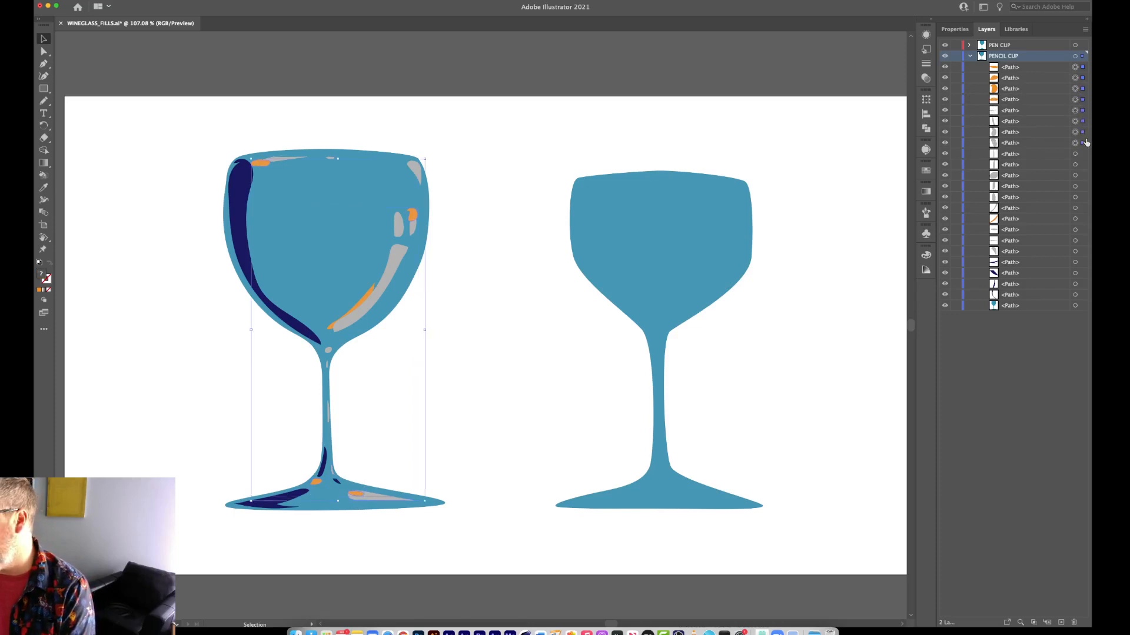
left_click(1082, 143, "shift")
left_click(1082, 154, "shift")
left_click(1082, 166, "shift")
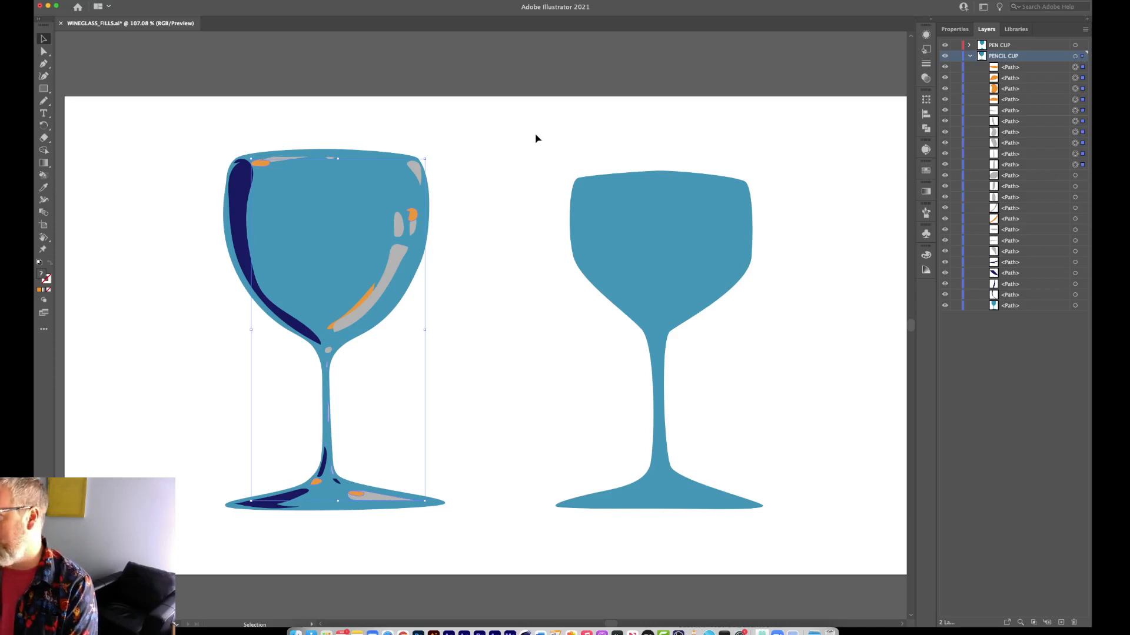
left_click(544, 146)
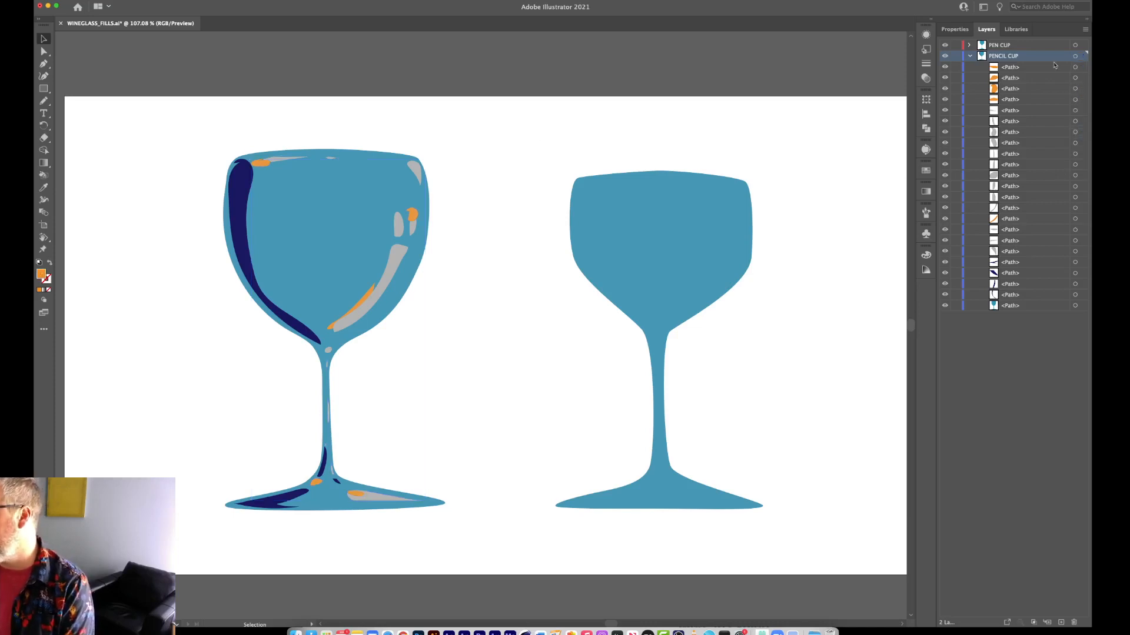
Select all the artwork on the PENCIL CUP layer at once and move that glass over to overlap the plain glass.
left_click(970, 56)
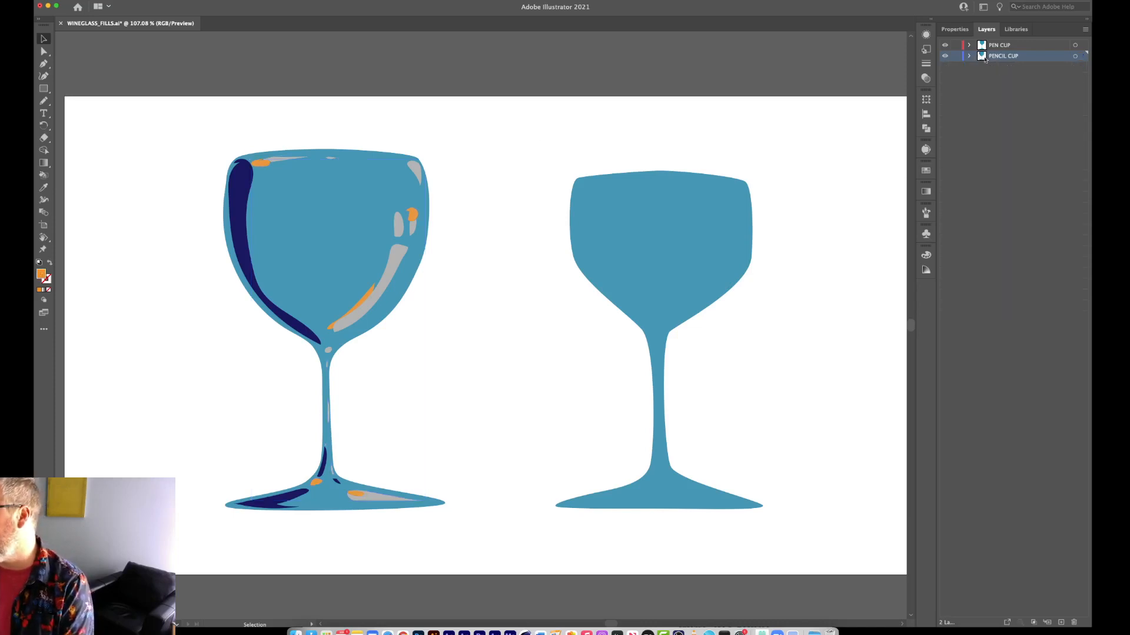
left_click(1083, 57)
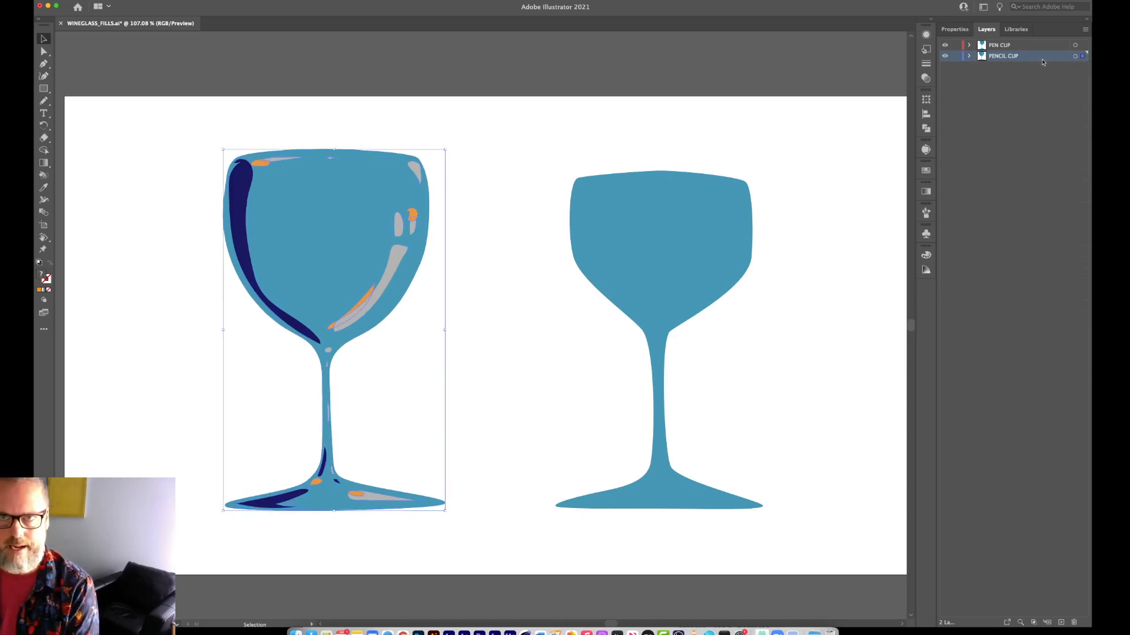
left_click(969, 56)
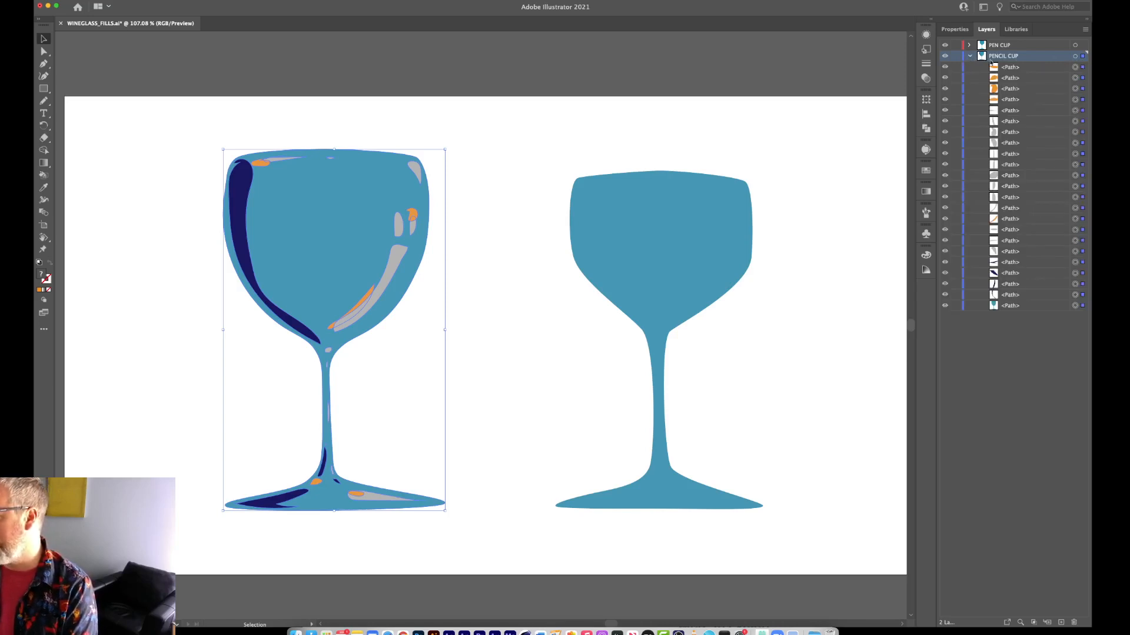
left_click(969, 56)
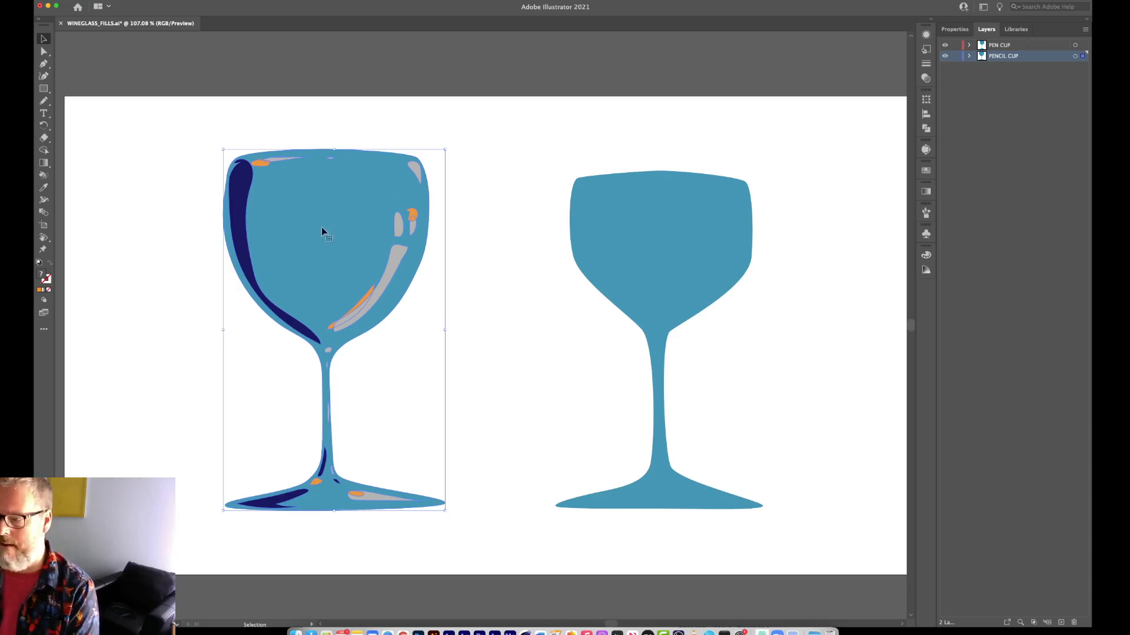
left_click_drag(321, 232, 528, 256)
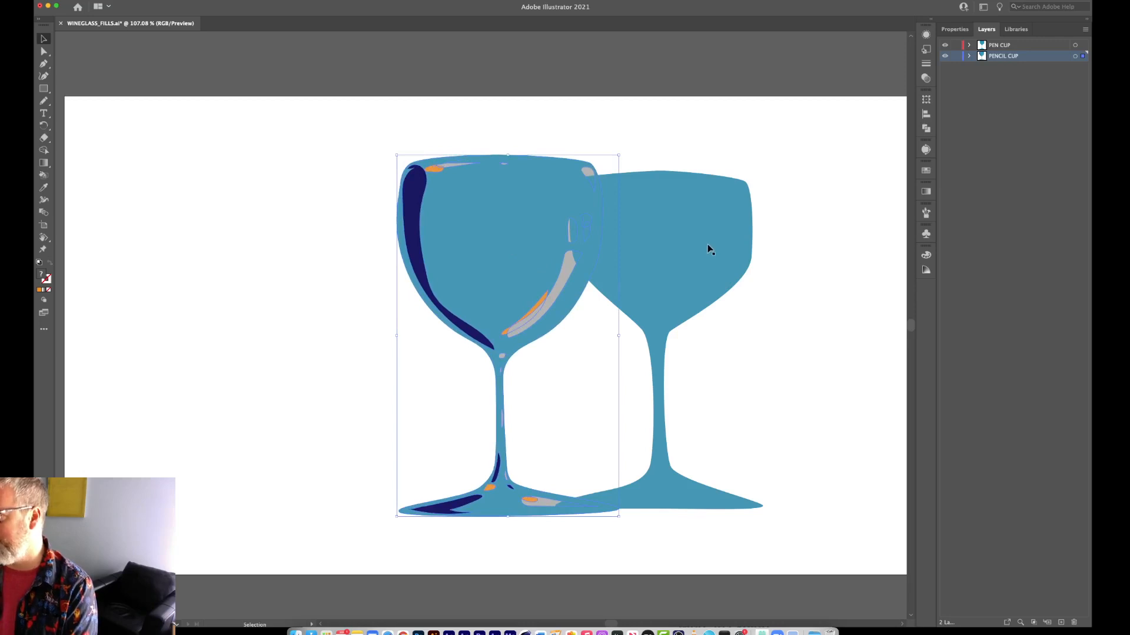
Move the PEN CUP layer below PENCIL CUP, and shift the plain glass sideways until the two glasses no longer overlap.
left_click(692, 257)
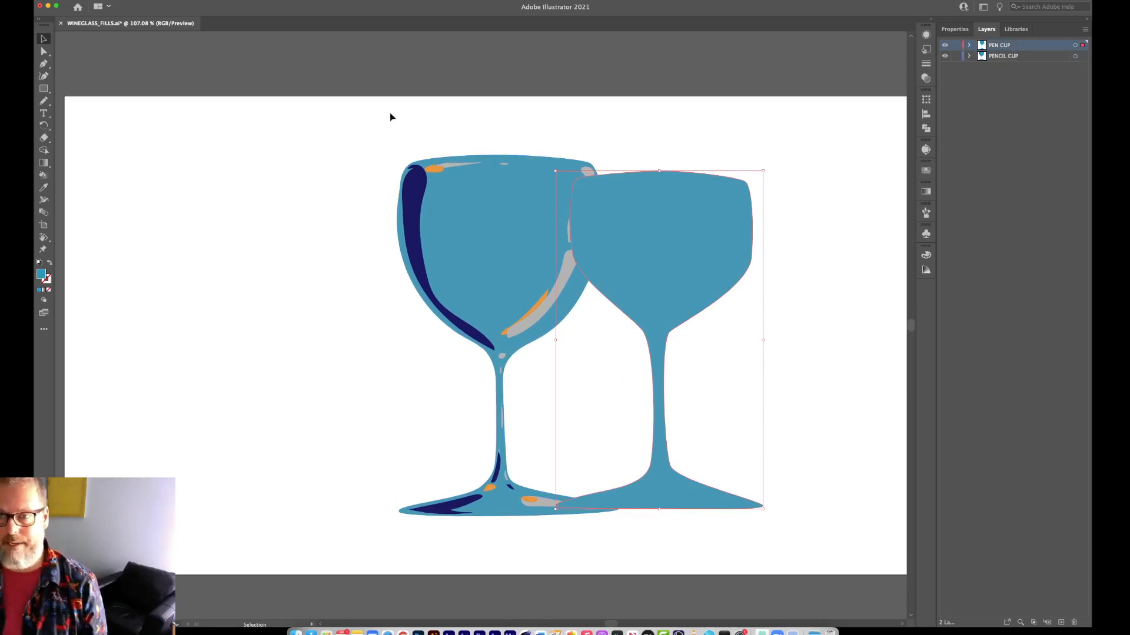
left_click_drag(1041, 46, 1041, 61)
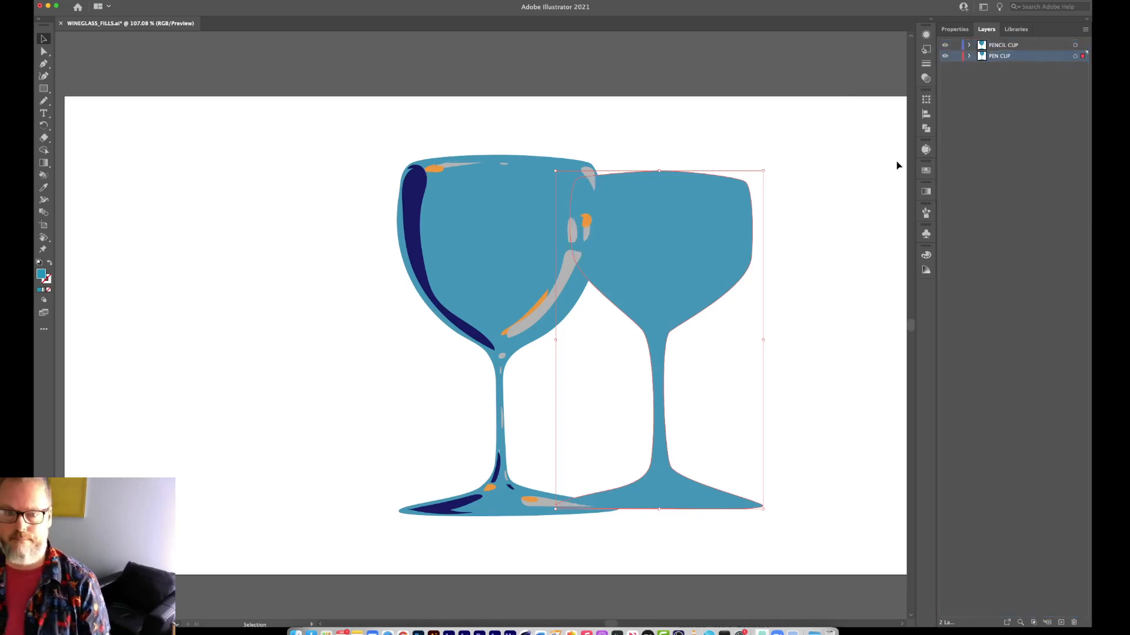
left_click_drag(669, 274, 725, 266)
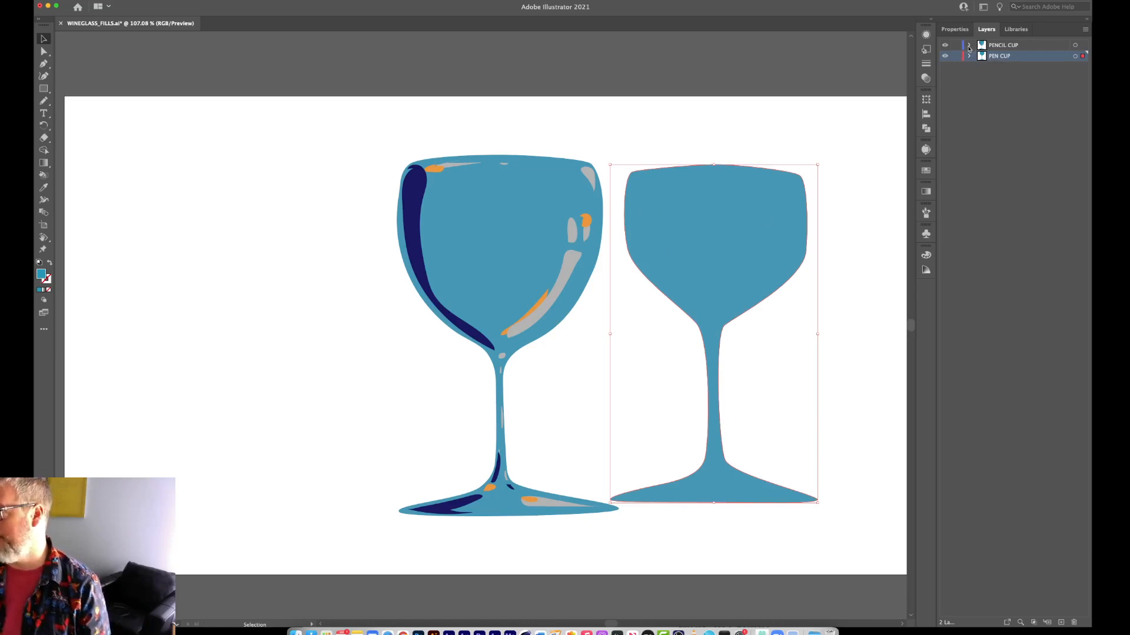
Select the five orange highlight paths in the PENCIL CUP layer and create a new layer above it.
left_click(999, 48)
left_click(969, 45)
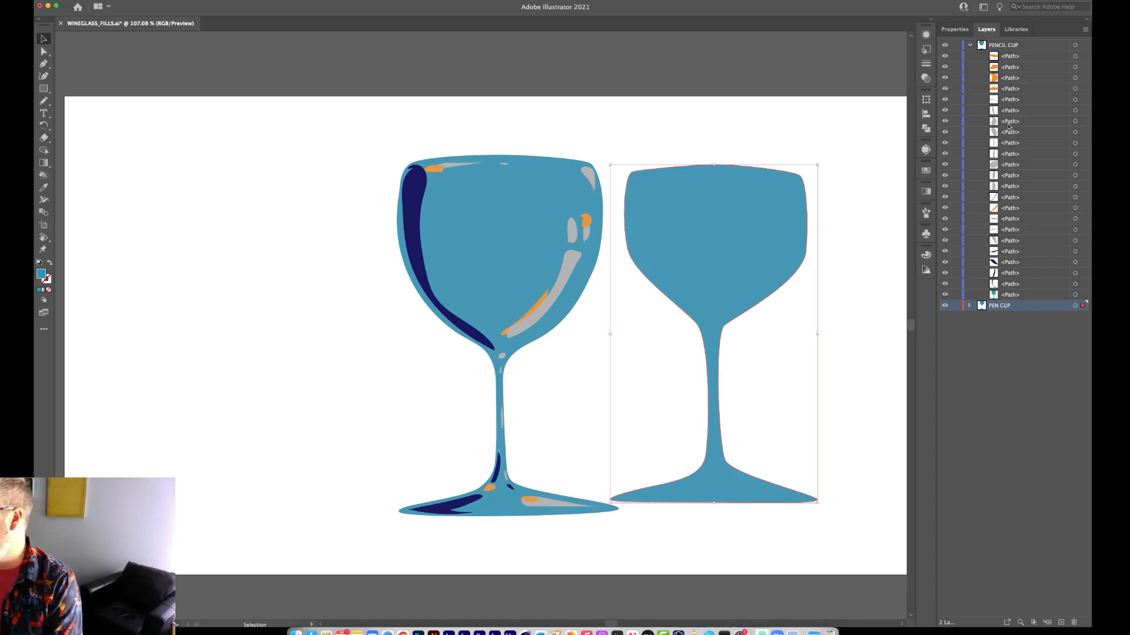
left_click(1075, 55)
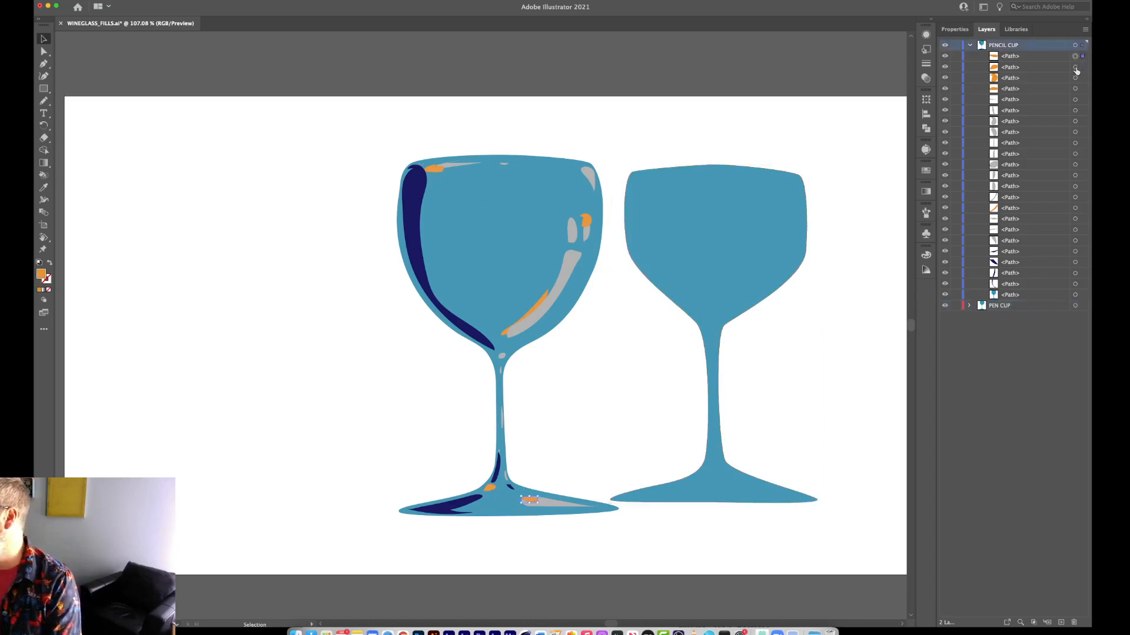
left_click(1085, 67, "shift")
left_click(1085, 78, "shift")
left_click(1086, 89, "shift")
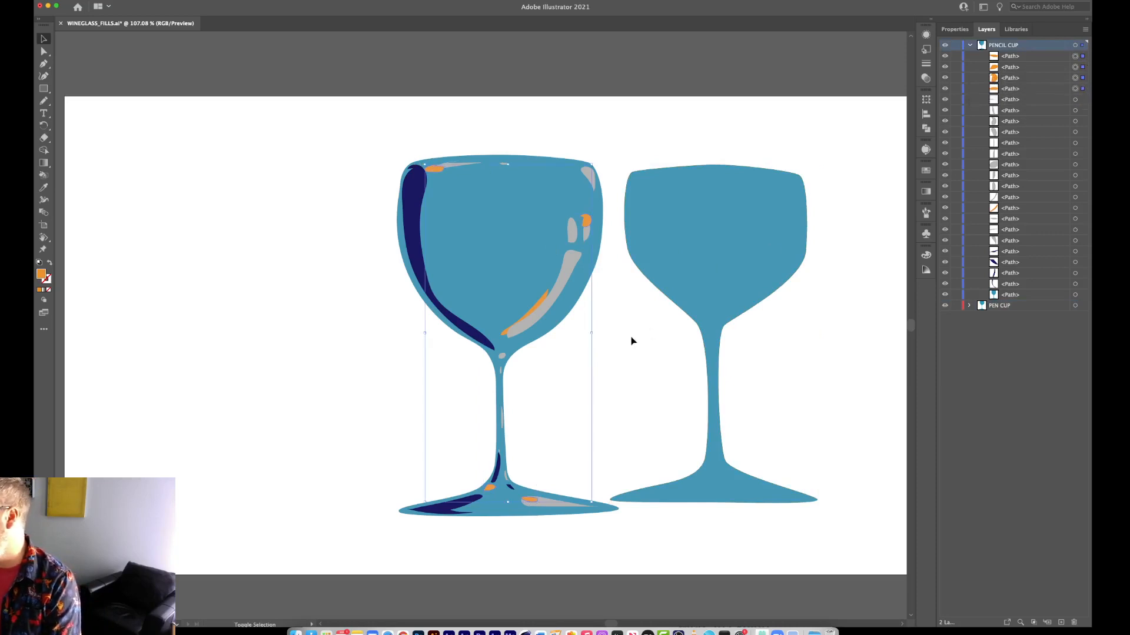
left_click(1085, 207, "shift")
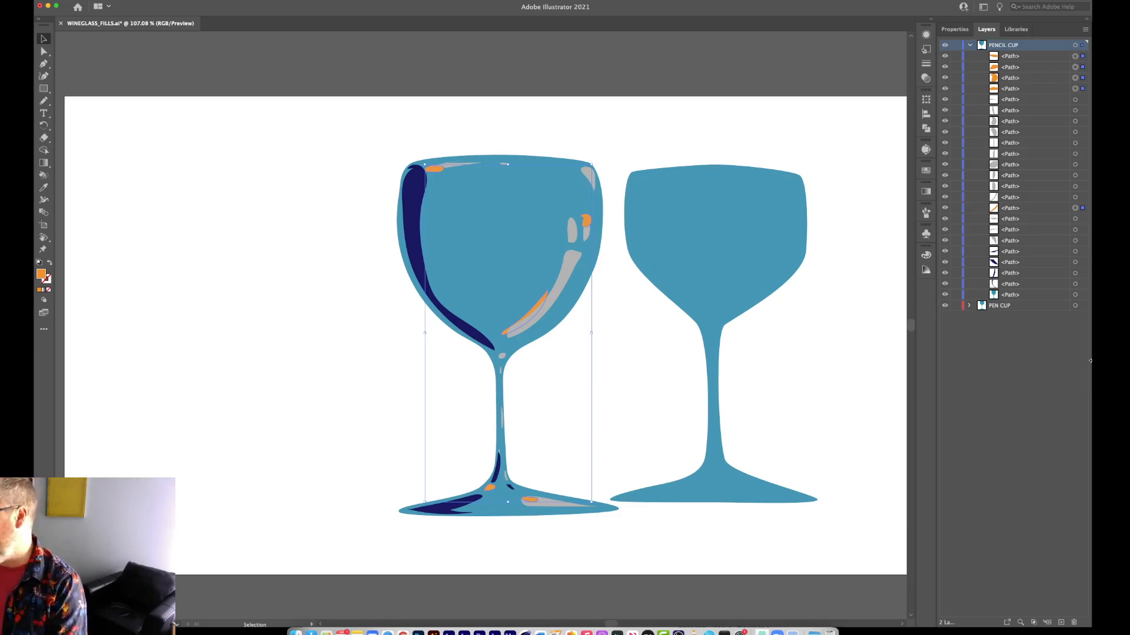
left_click(1060, 621)
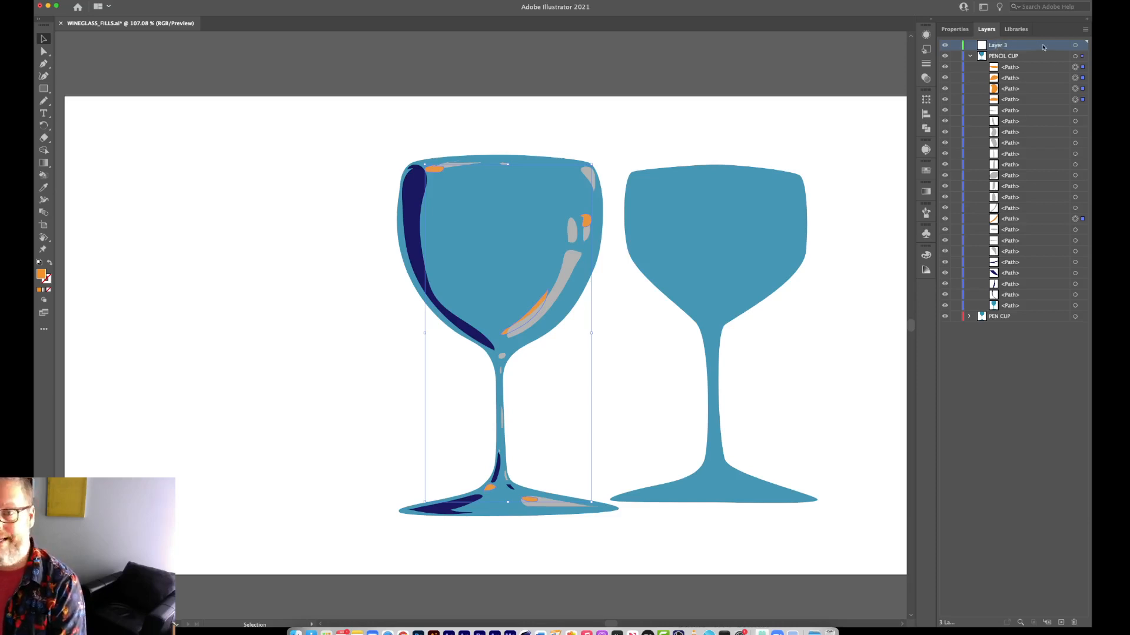
Collapse the PENCIL CUP layer and move the selected orange highlights from it onto Layer 3.
left_click(969, 57)
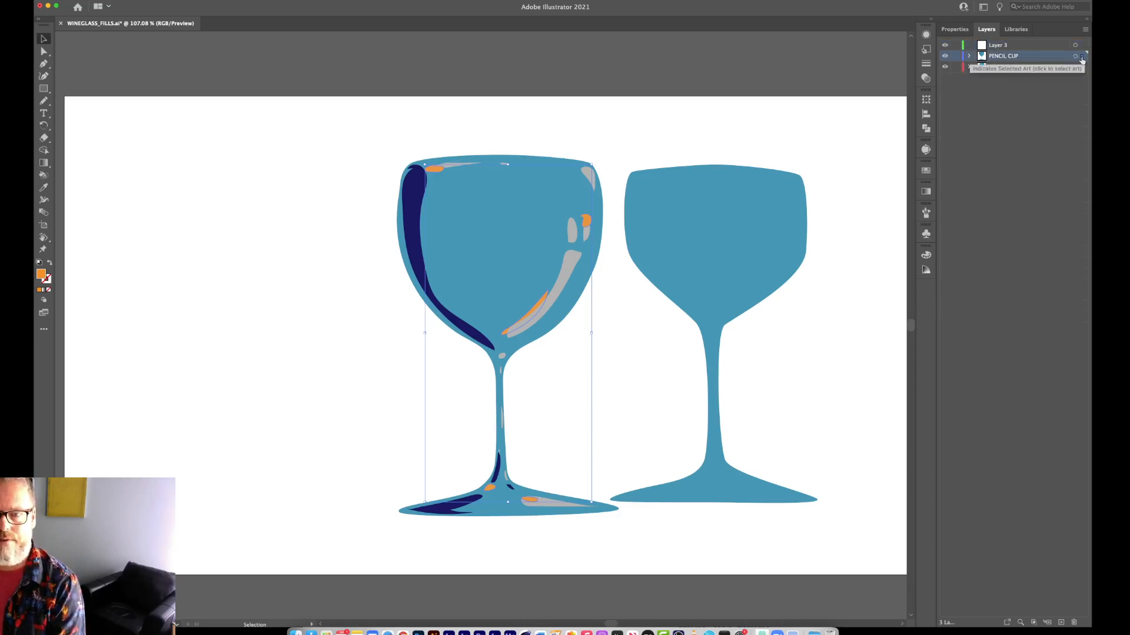
left_click(969, 57)
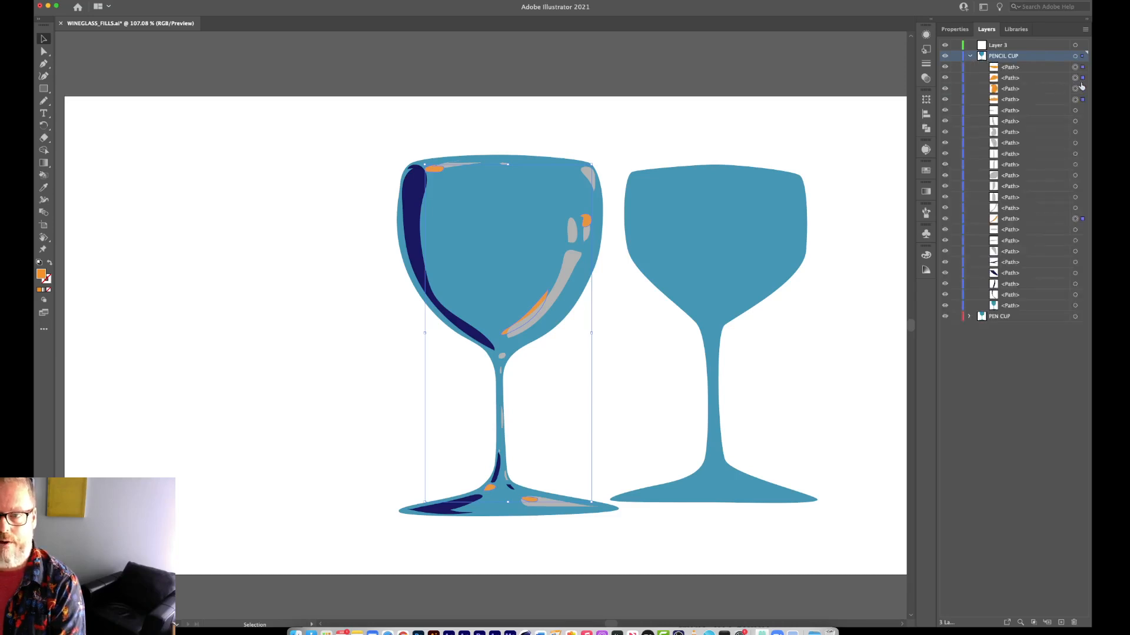
left_click(970, 56)
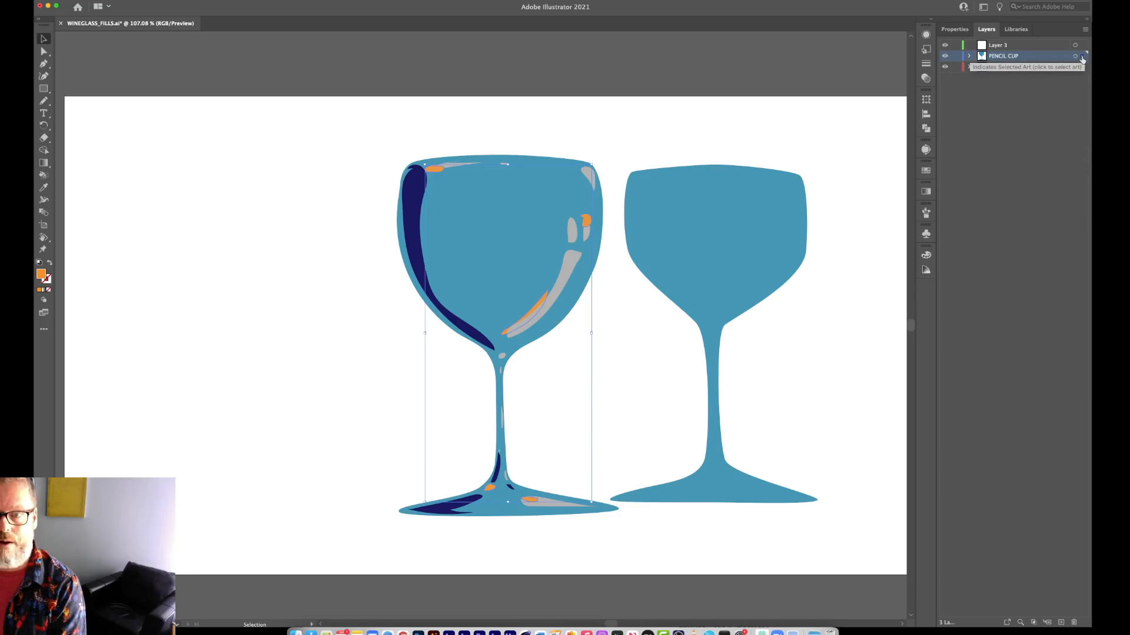
left_click_drag(1082, 58, 1082, 45)
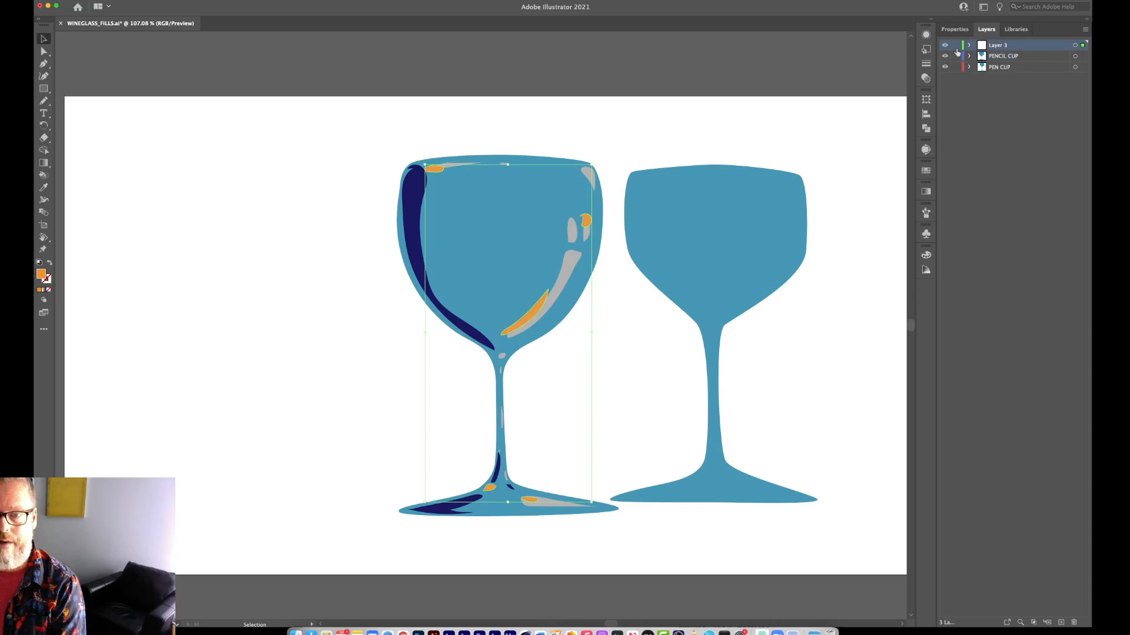
Check what Layer 3 contains by toggling its visibility and briefly expanding its list of paths.
left_click(947, 46)
left_click(947, 45)
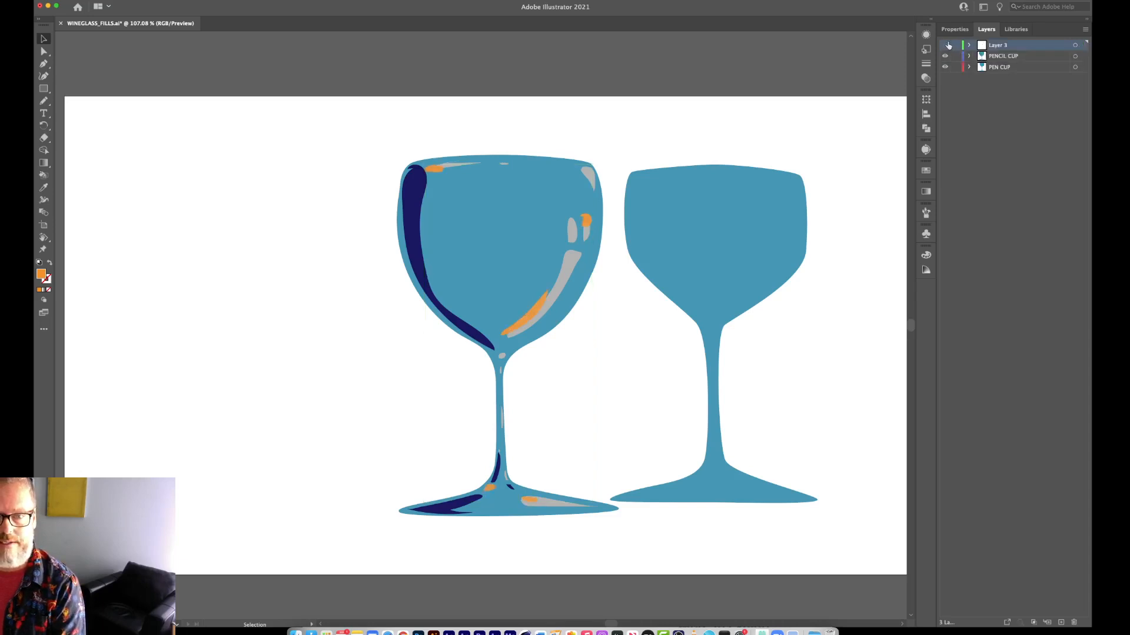
left_click(947, 45)
left_click(945, 45)
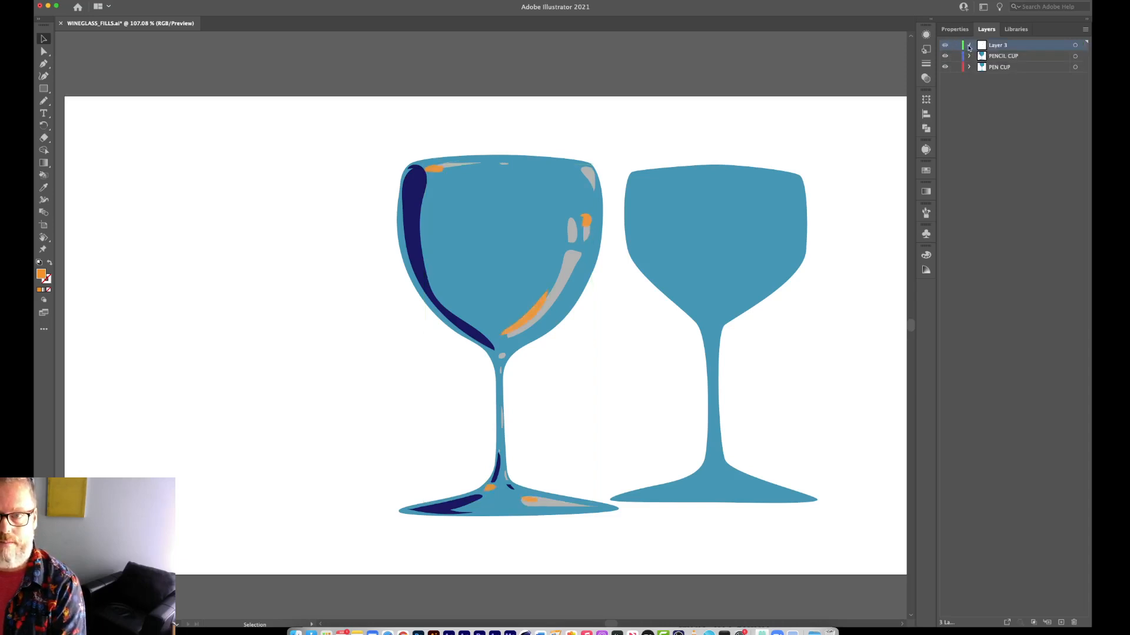
left_click(969, 45)
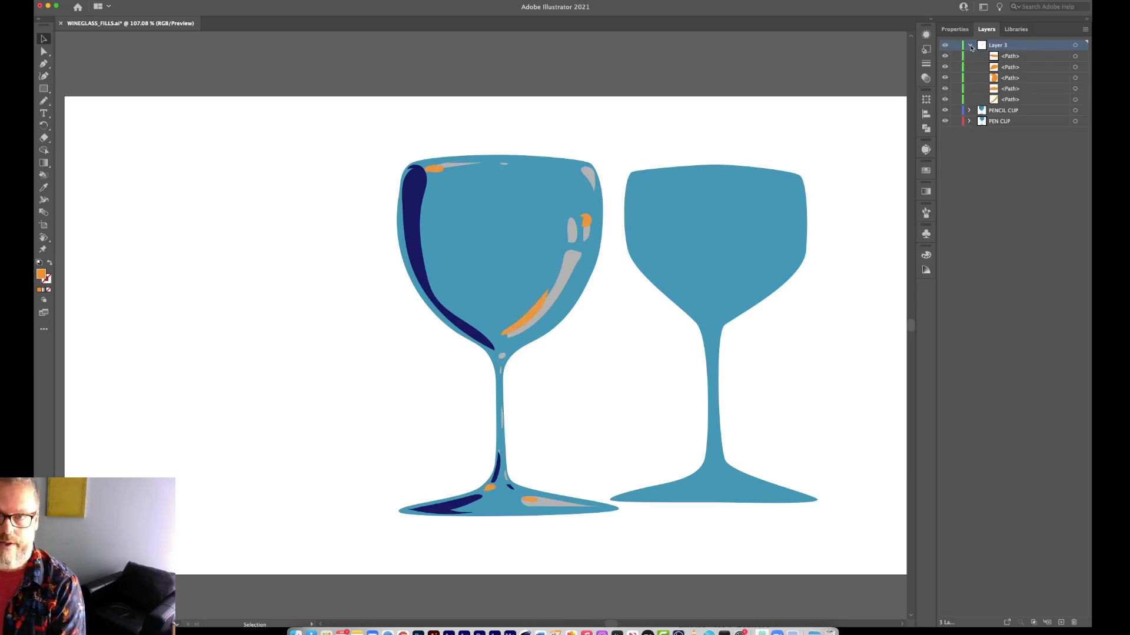
left_click(970, 45)
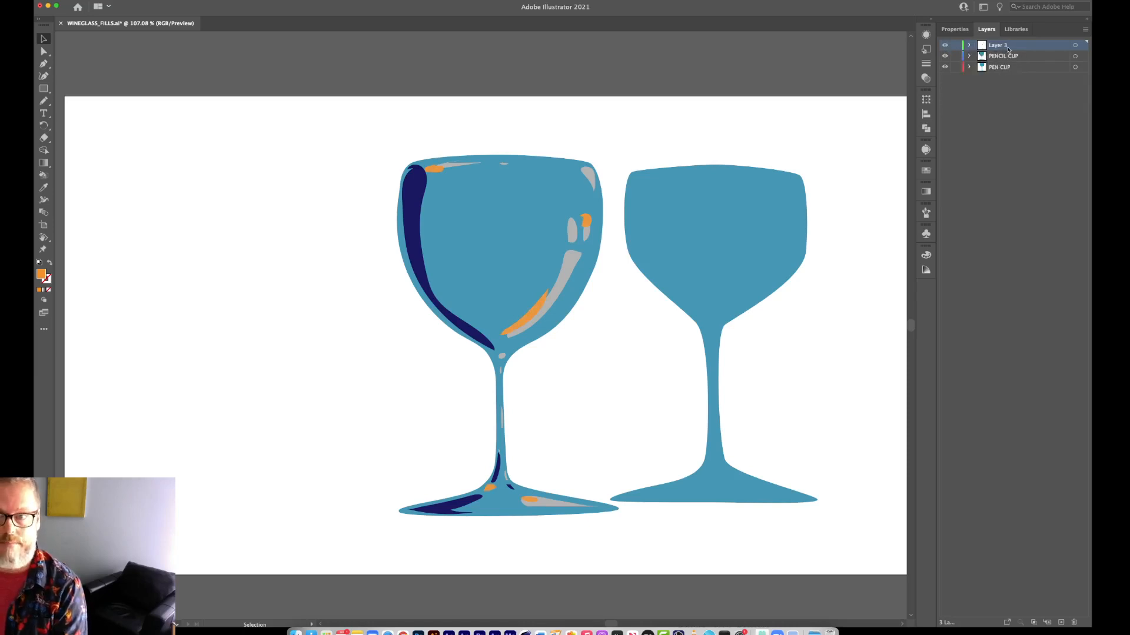
Select all PENCIL CUP paths except the lowest five, and move them onto a new layer above PENCIL CUP.
left_click(969, 56)
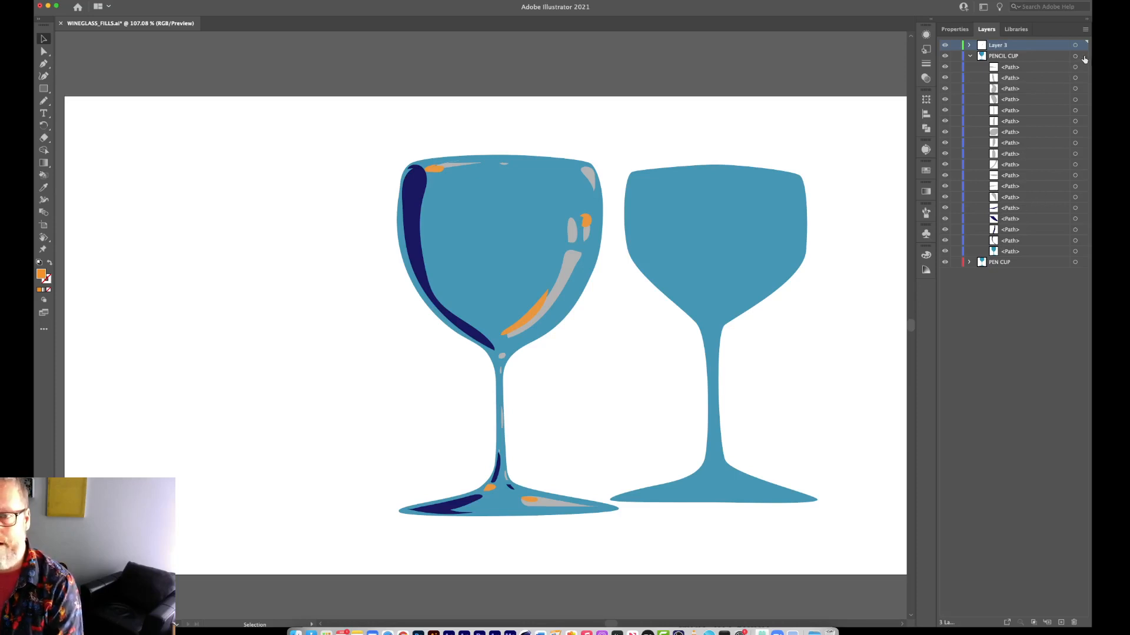
left_click(1081, 56)
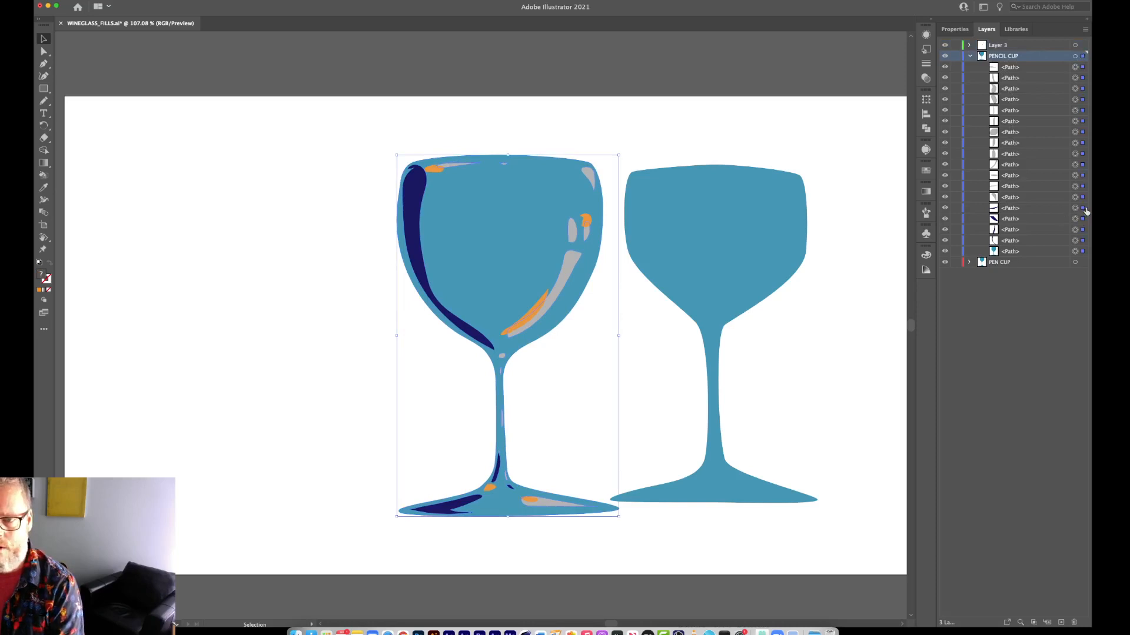
left_click(1082, 208, "shift")
left_click(1082, 218, "shift")
left_click(1082, 229, "shift")
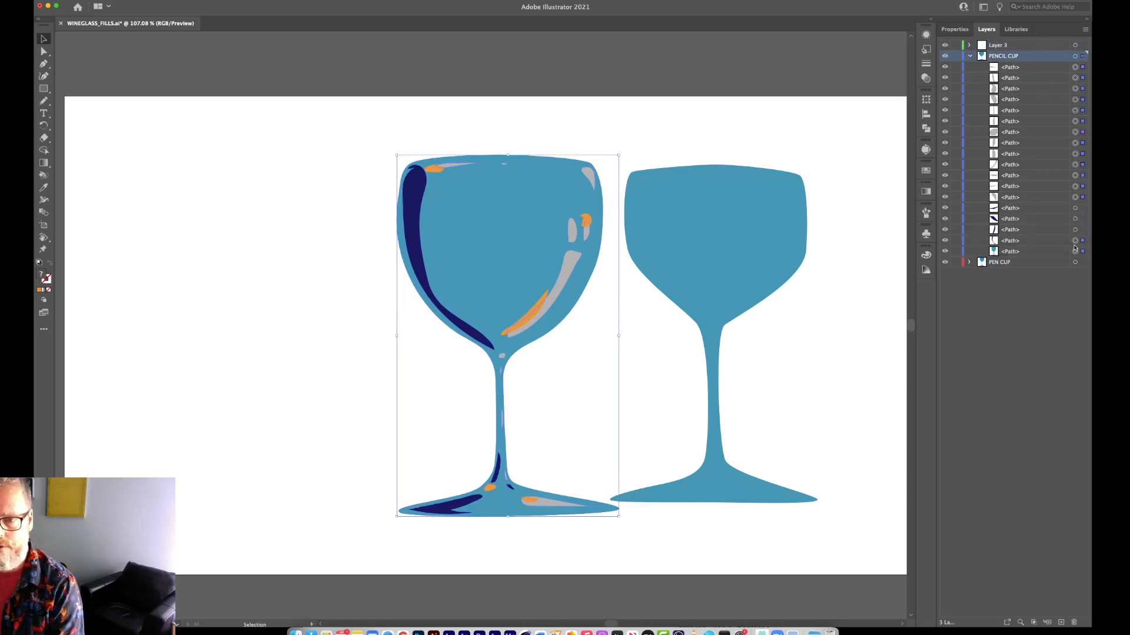
left_click(1082, 241, "shift")
left_click(1082, 252, "shift")
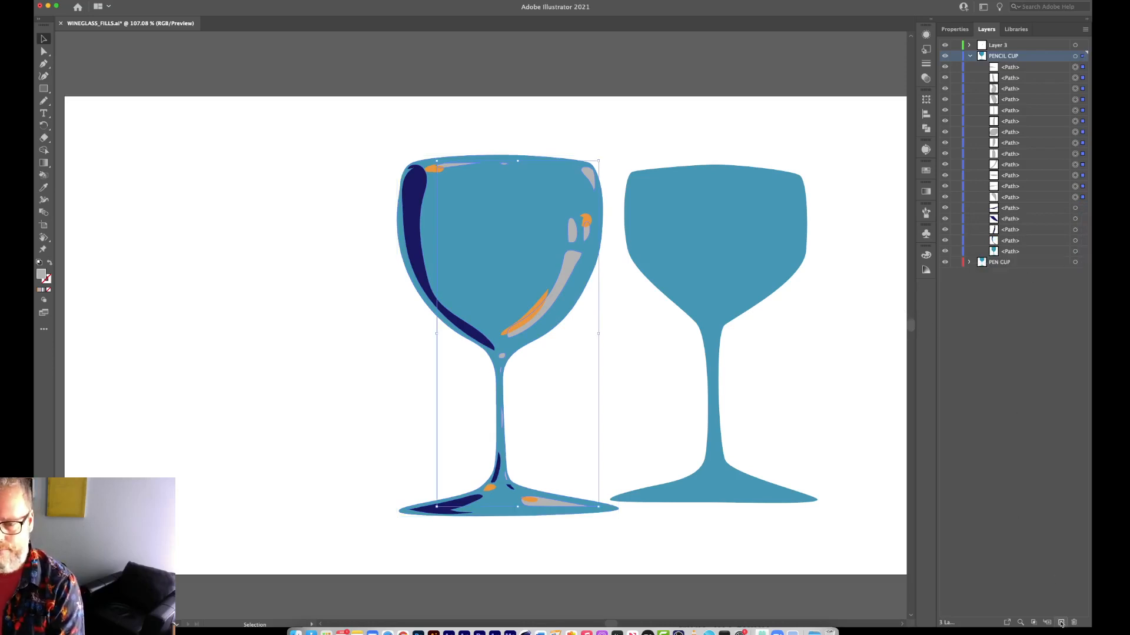
left_click(1061, 622)
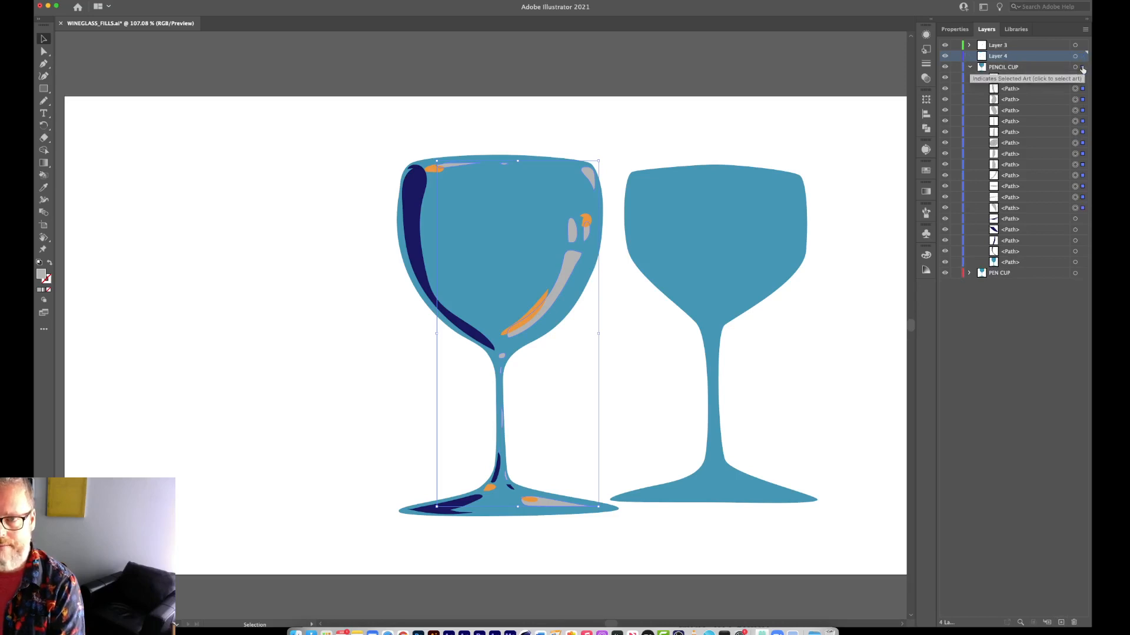
left_click_drag(1082, 68, 1081, 57)
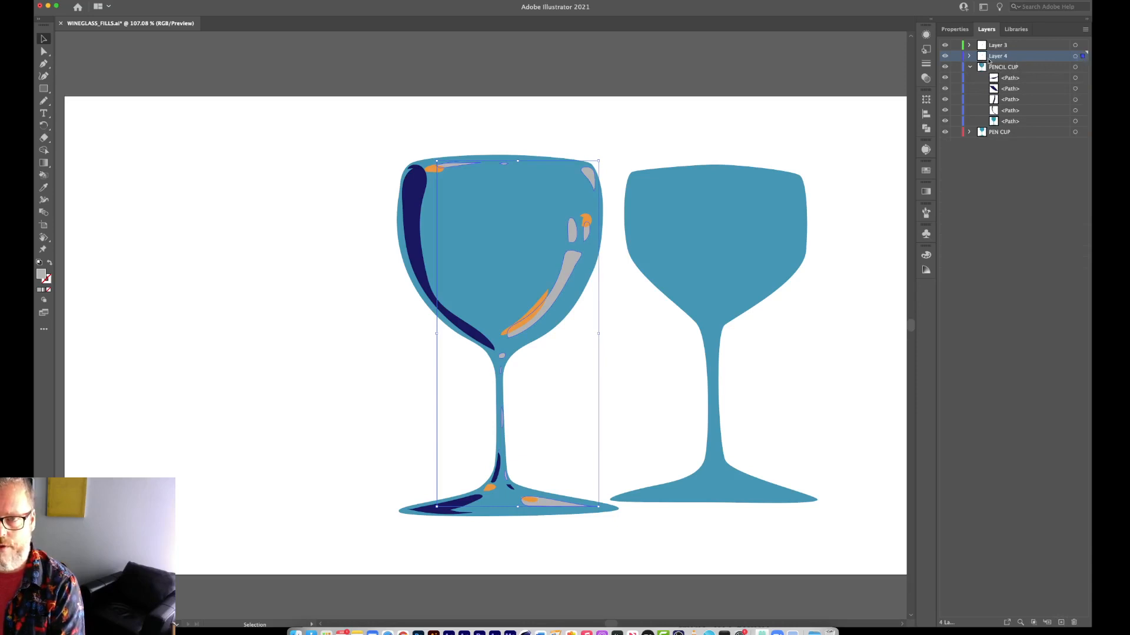
Check the contents of Layer 4 by toggling its visibility and expanding it, collapse the layers, and hide Layer 4.
left_click(946, 56)
left_click(945, 56)
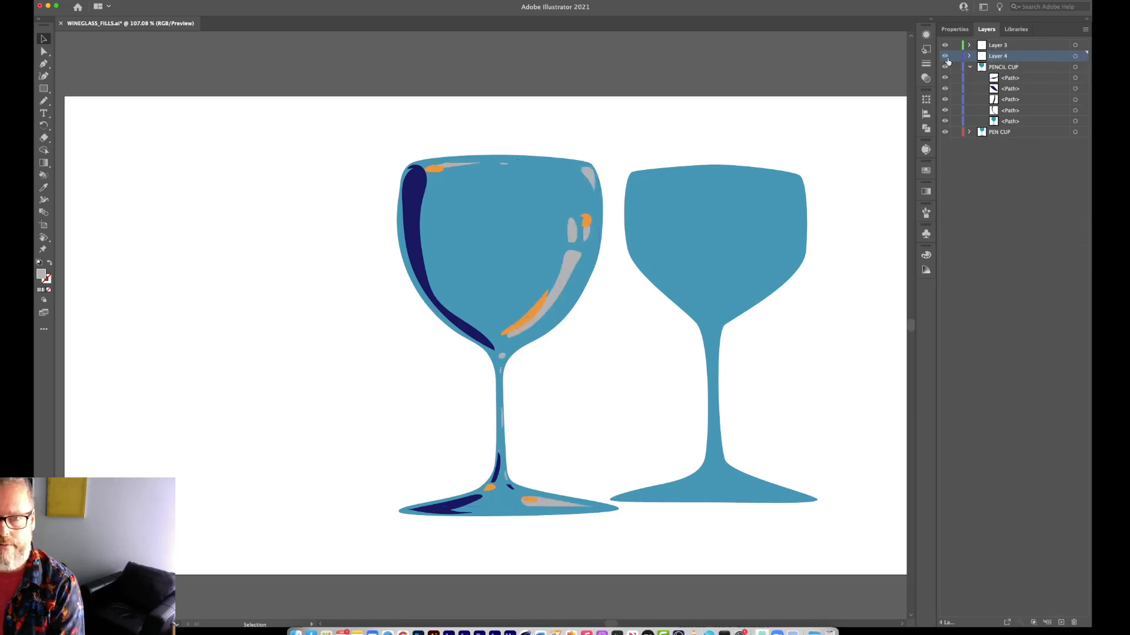
left_click(946, 57)
left_click(946, 57)
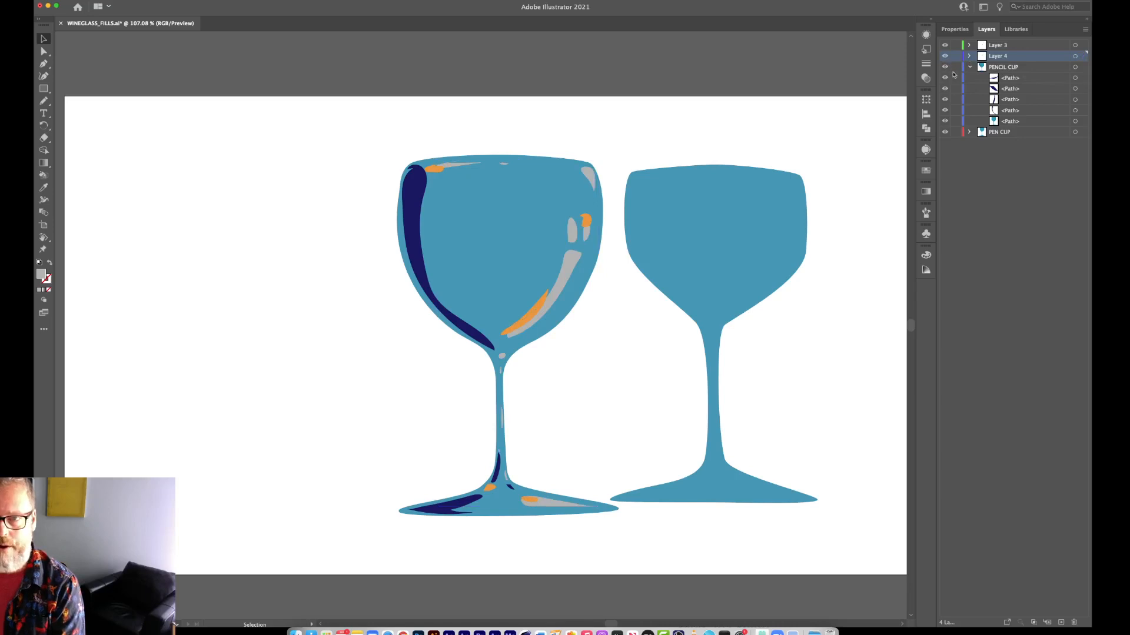
left_click(970, 67)
left_click(971, 57)
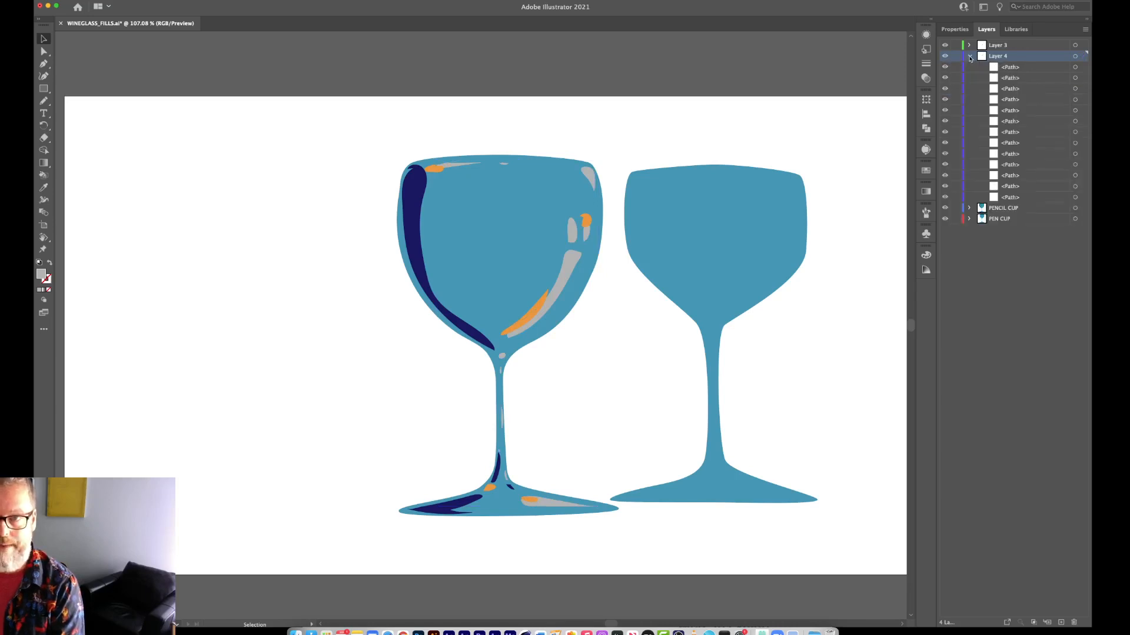
left_click(970, 57)
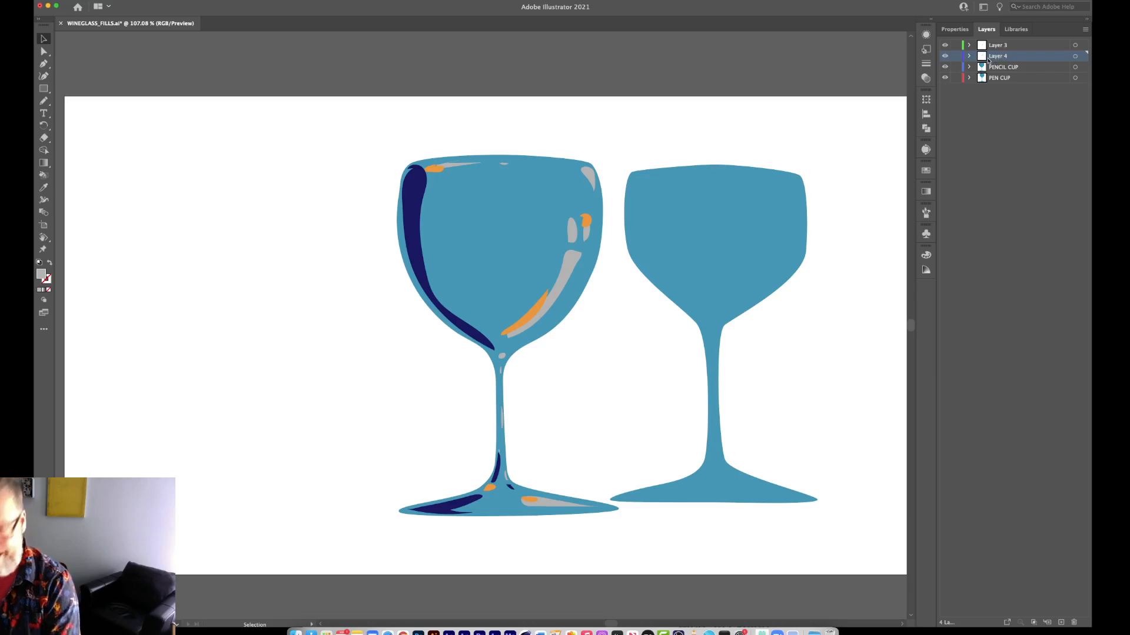
left_click(945, 56)
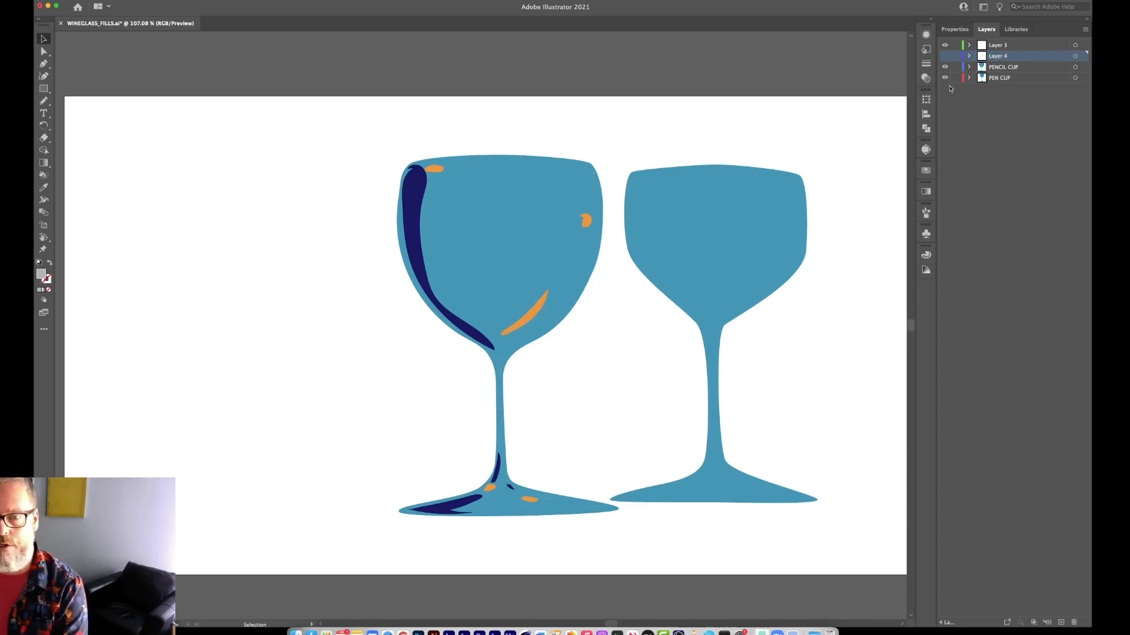
Undo the layer changes back to the point where the orange highlights are selected in PENCIL CUP and Layer 3 is empty.
key("super+z")
key("super+z")
key("super+z")
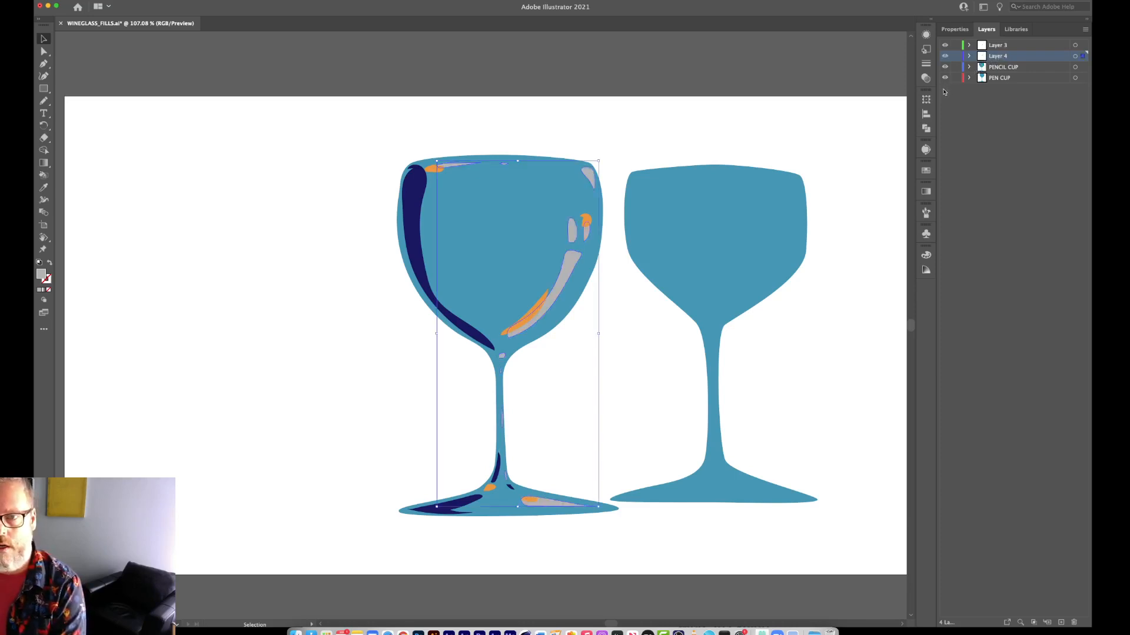
key("super+z")
key("super+z")
key("super+z")
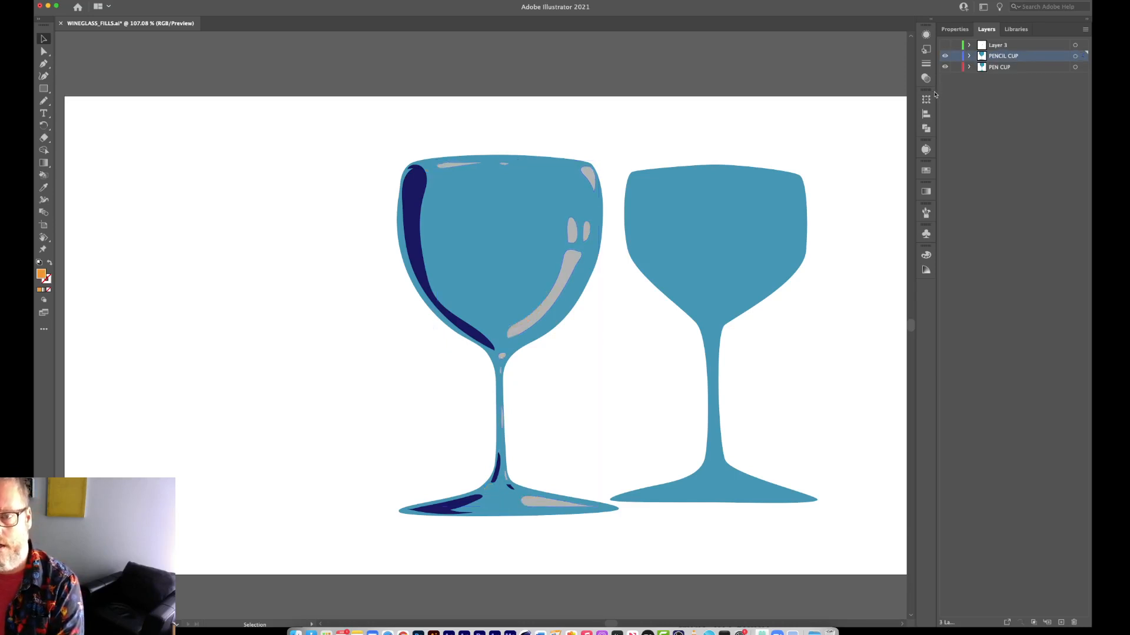
key("super+z")
key("super+z")
key("super+z")
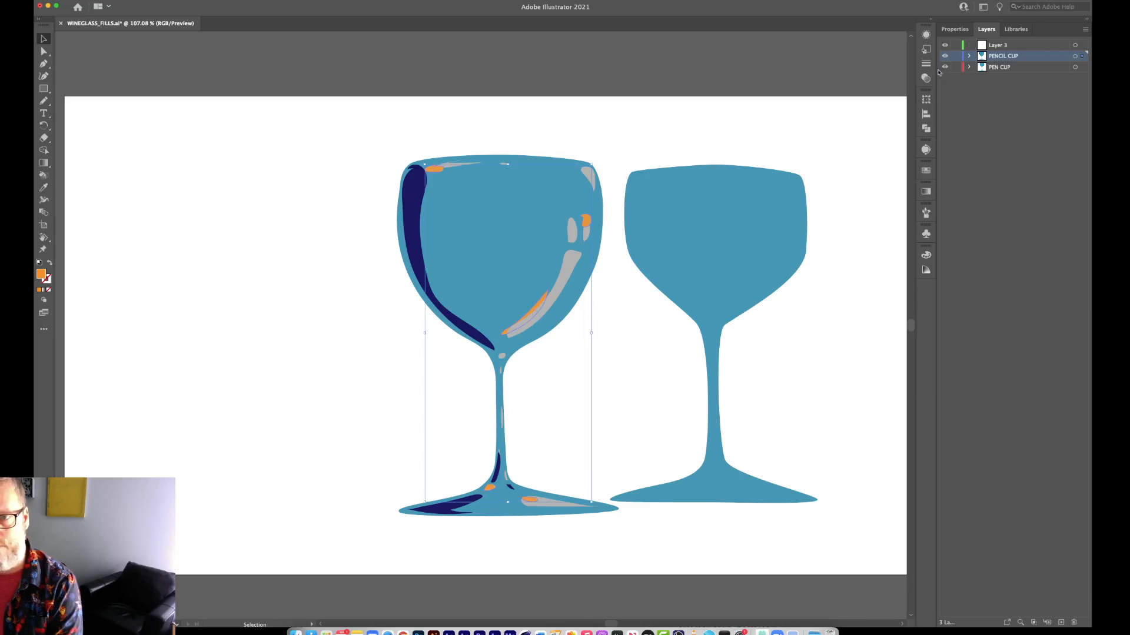
Expand the PENCIL CUP layer and group the five selected orange highlight paths.
left_click(969, 56)
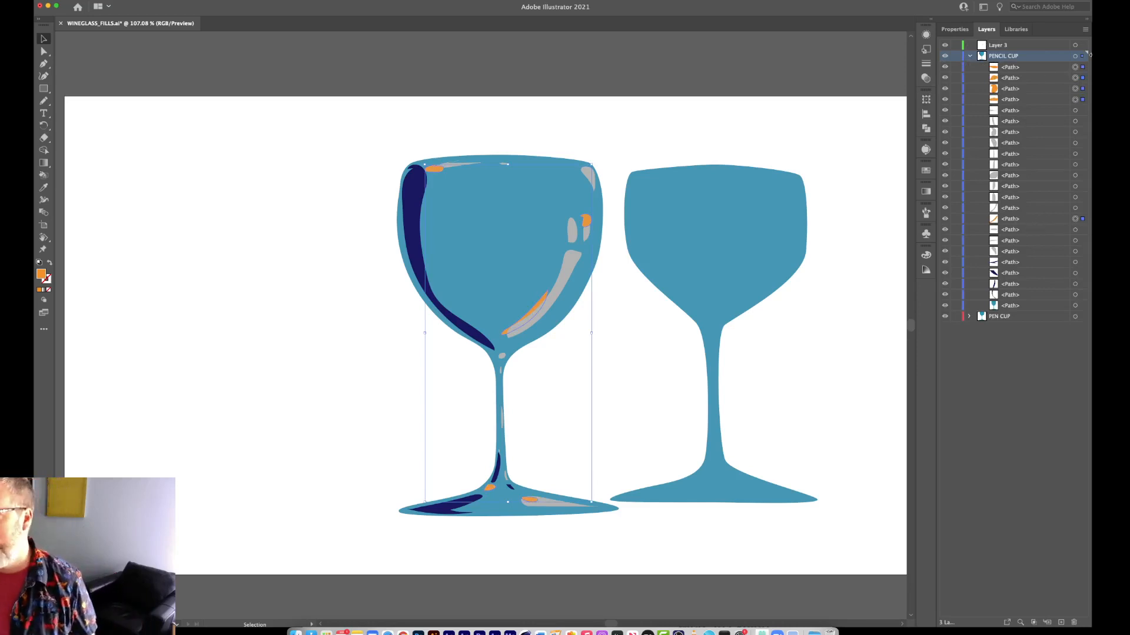
left_click(135, 1)
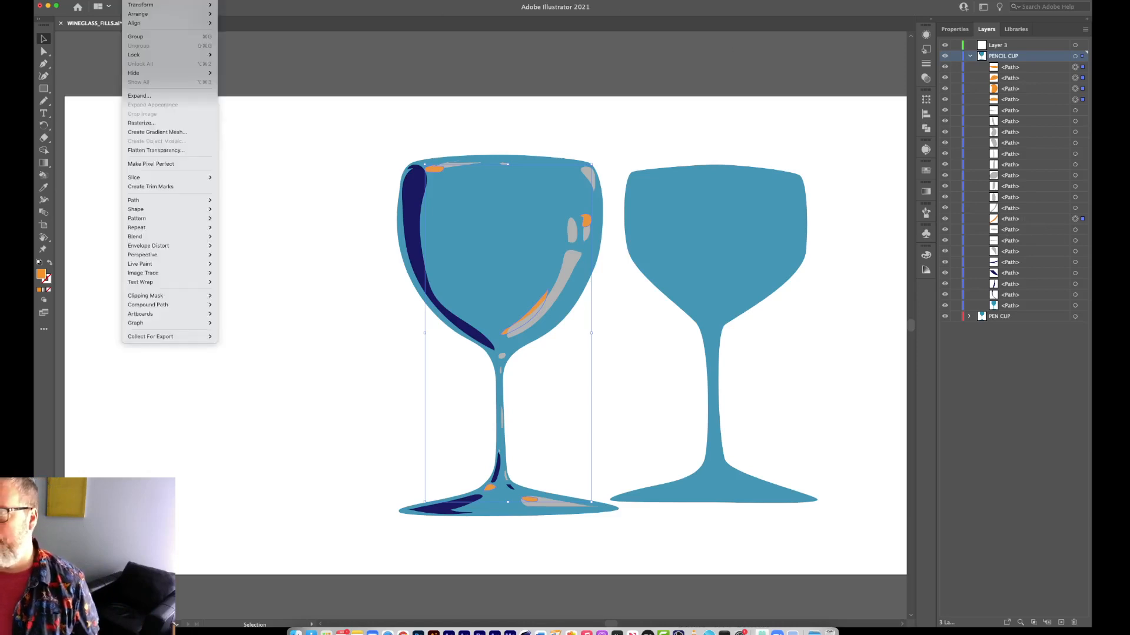
left_click(152, 37)
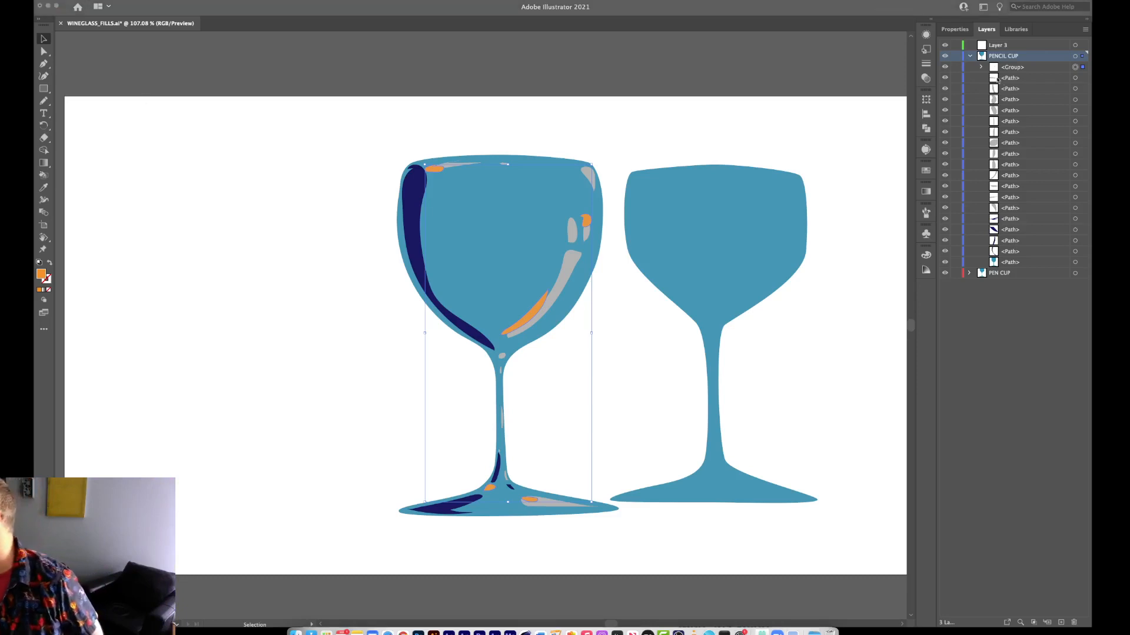
Expand and collapse the new group in the PENCIL CUP layer to examine which paths it contains.
left_click(980, 68)
left_click(981, 67)
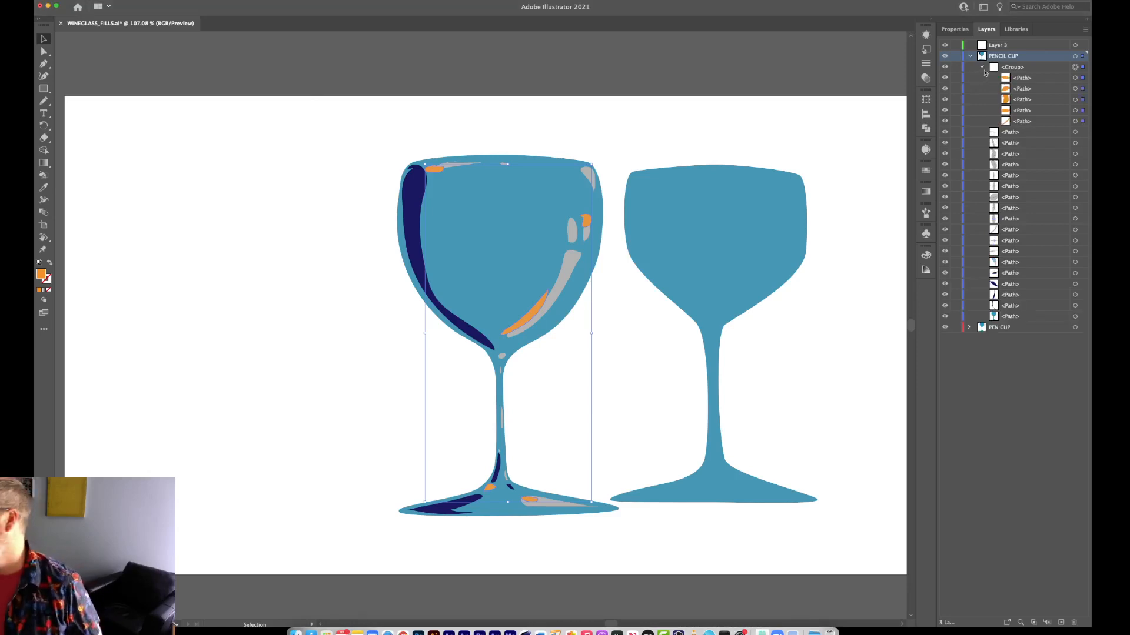
left_click(982, 67)
left_click(981, 68)
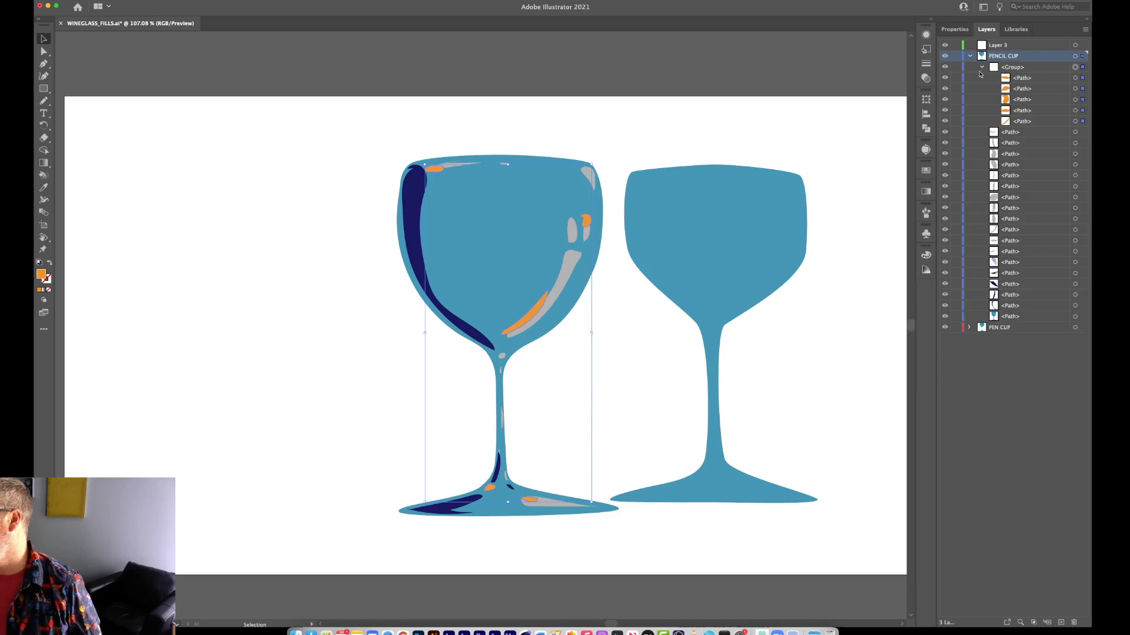
left_click(981, 67)
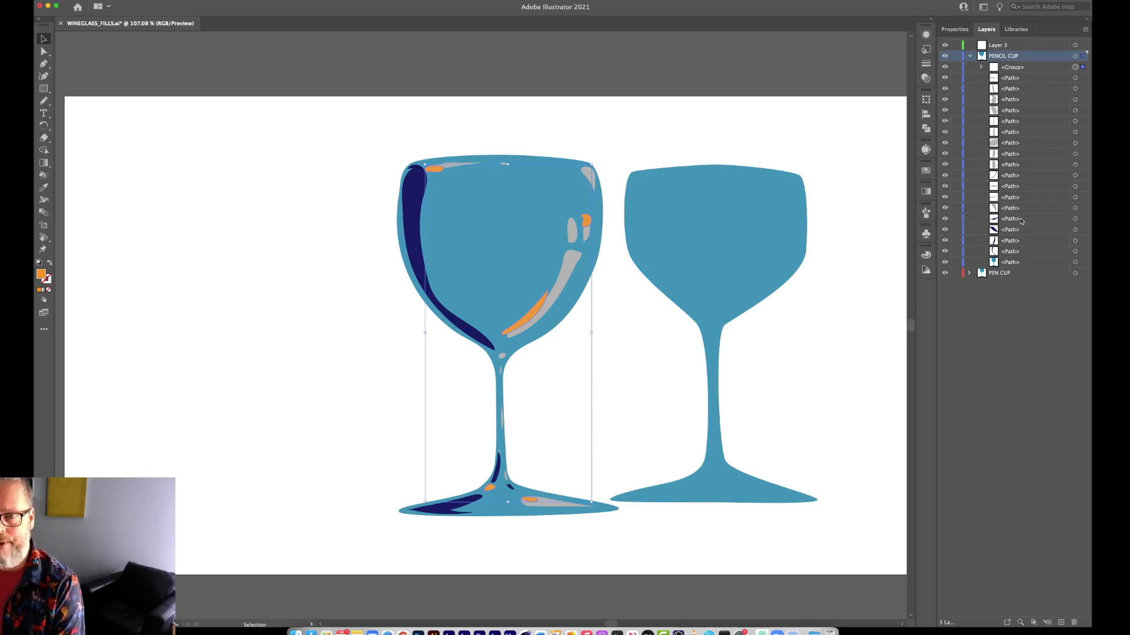
left_click(980, 69)
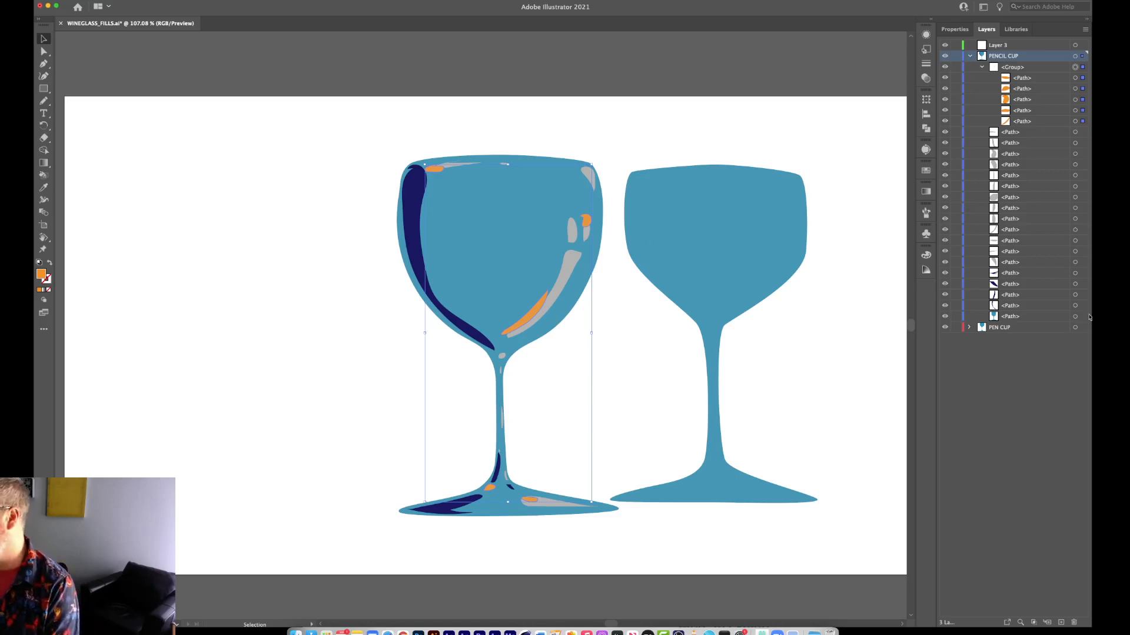
left_click(982, 67)
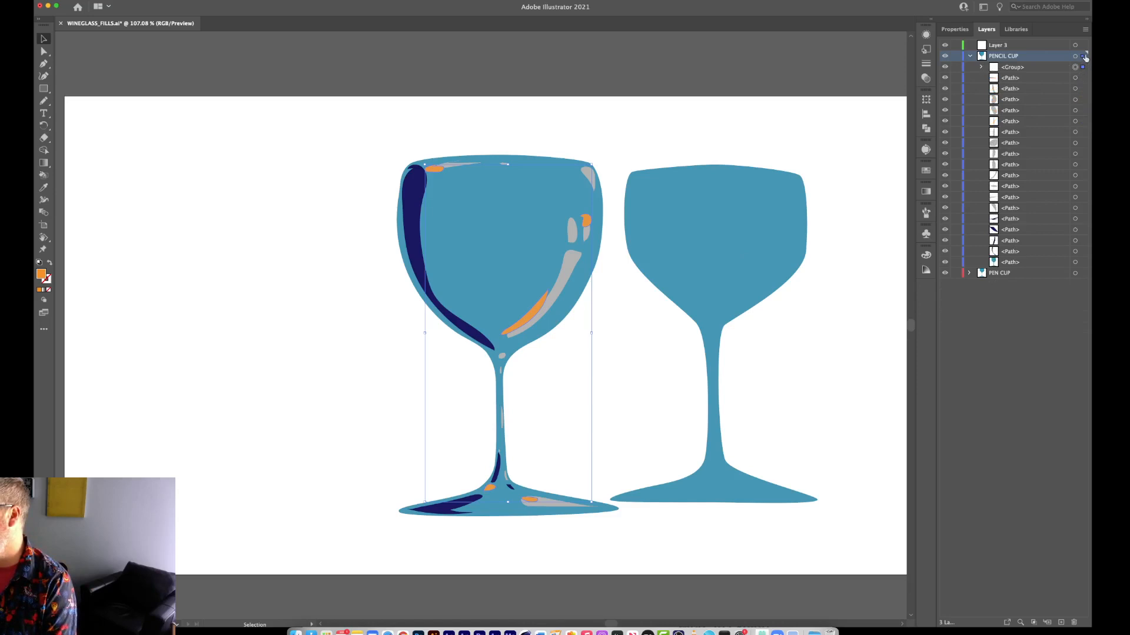
Try moving the grouped orange highlights onto Layer 3, and undo the move.
left_click_drag(1086, 57, 1082, 45)
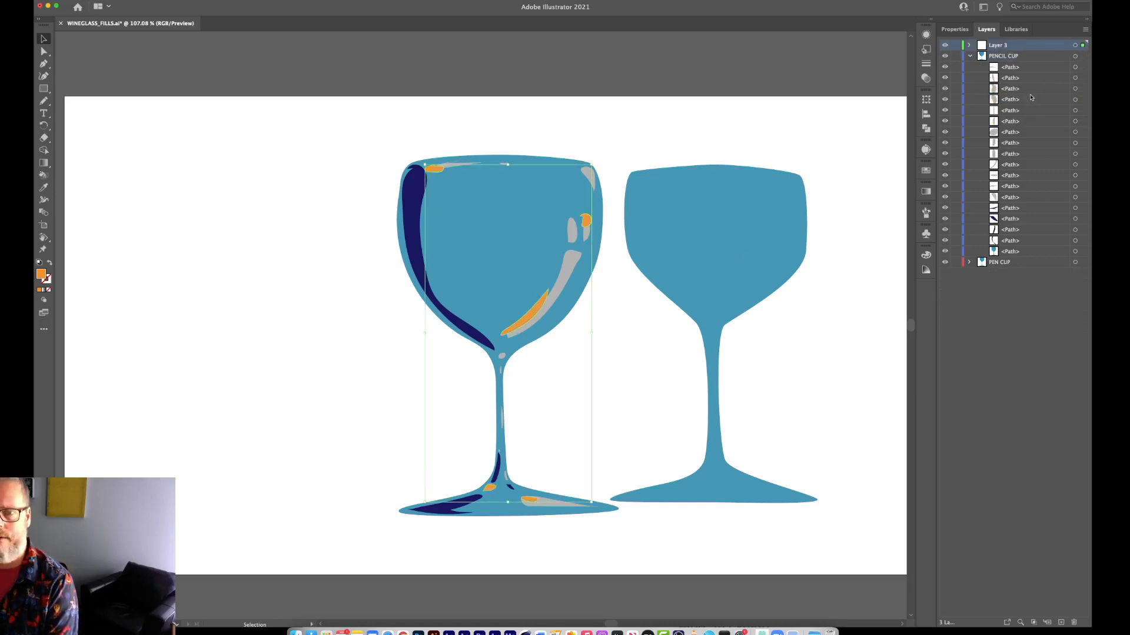
key("super+z")
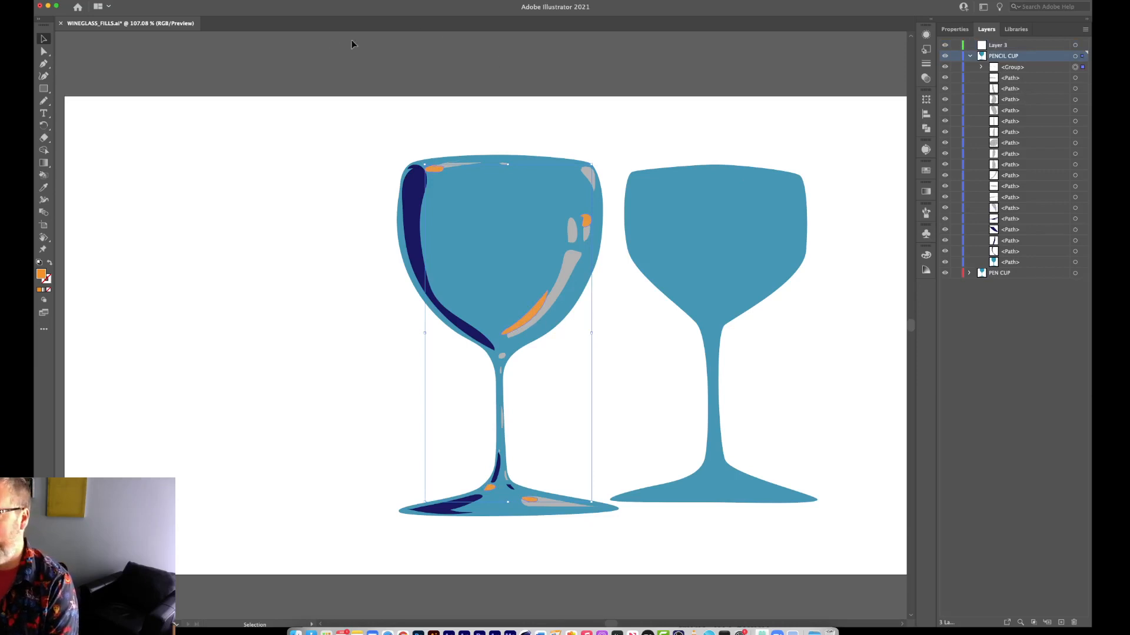
left_click(166, 3)
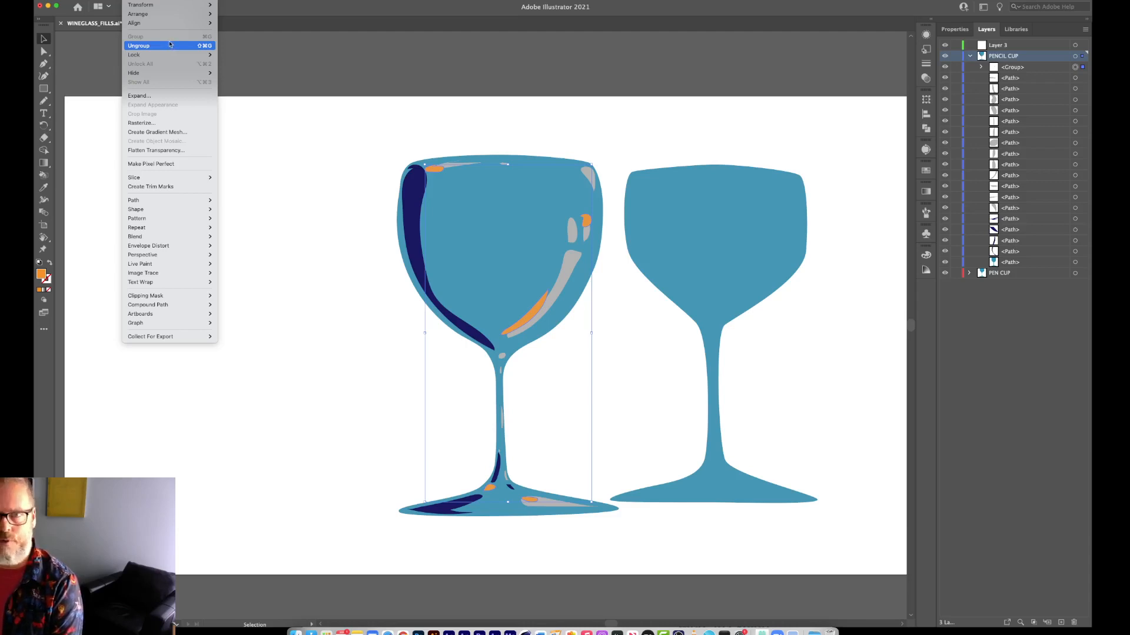
left_click(170, 44)
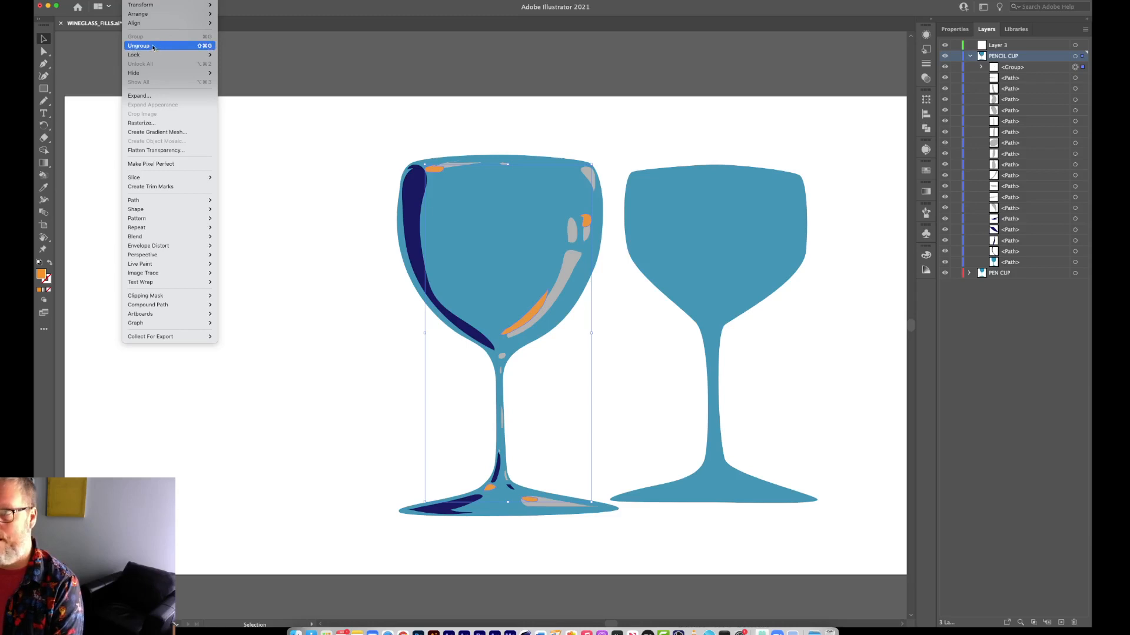
left_click(135, 0)
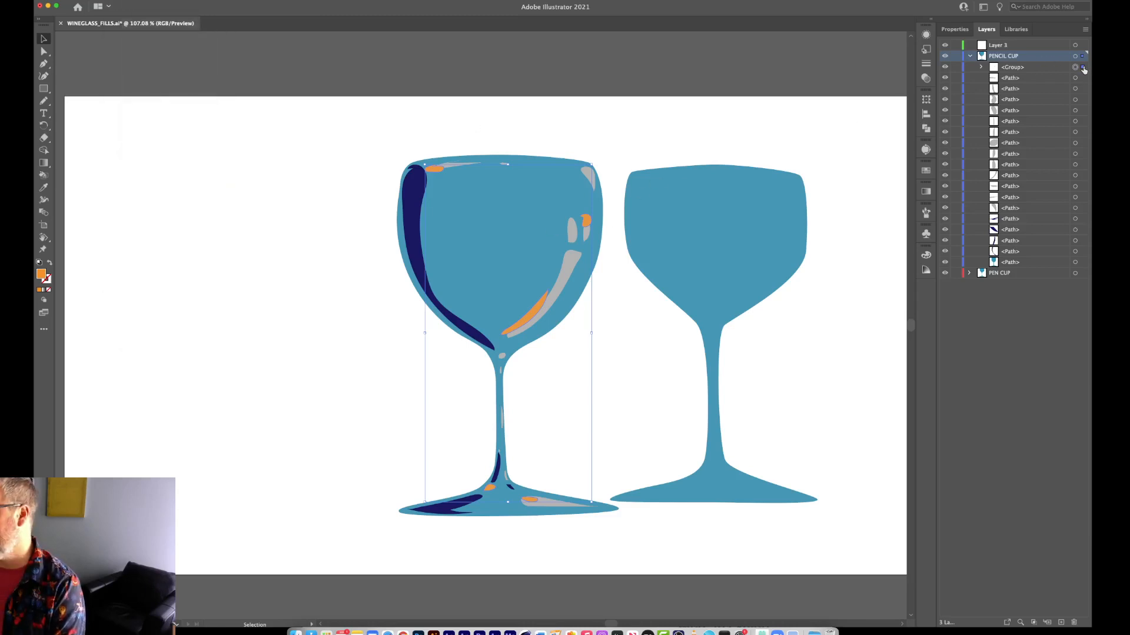
Try the Rotate tool on the grouped orange highlights, return to the Selection tool and deselect the group.
left_click(44, 127)
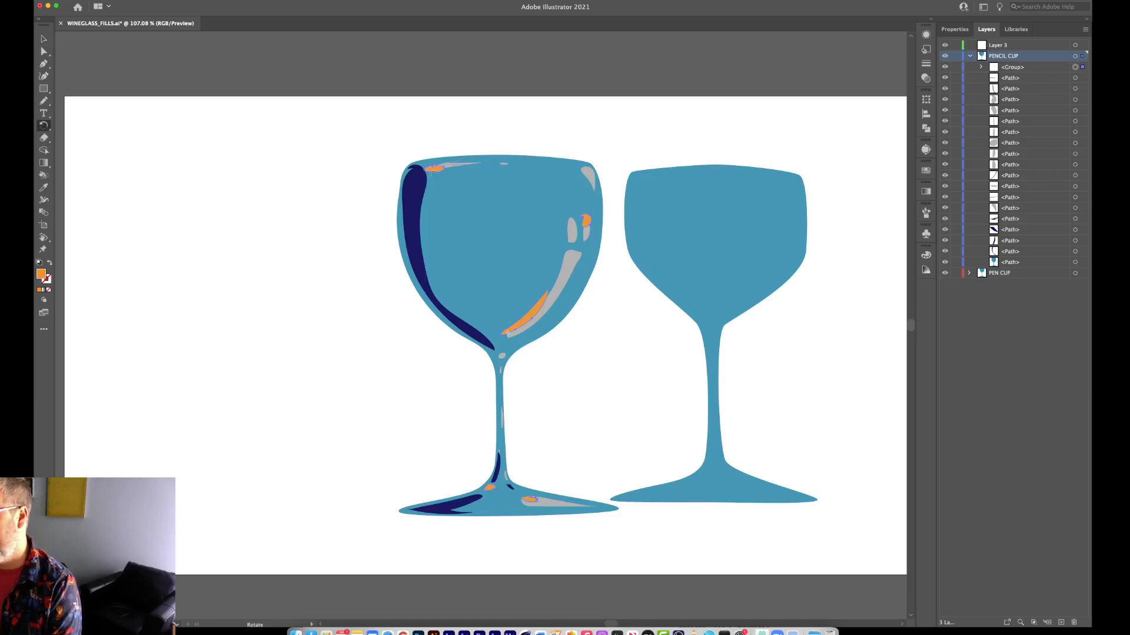
mouse_move(437, 172)
left_mouse_down()
mouse_move(264, 272)
mouse_move(651, 185)
mouse_move(99, 274)
mouse_move(764, 212)
mouse_move(570, 143)
mouse_move(245, 219)
mouse_move(656, 167)
mouse_move(434, 162)
mouse_move(445, 158)
left_mouse_up()
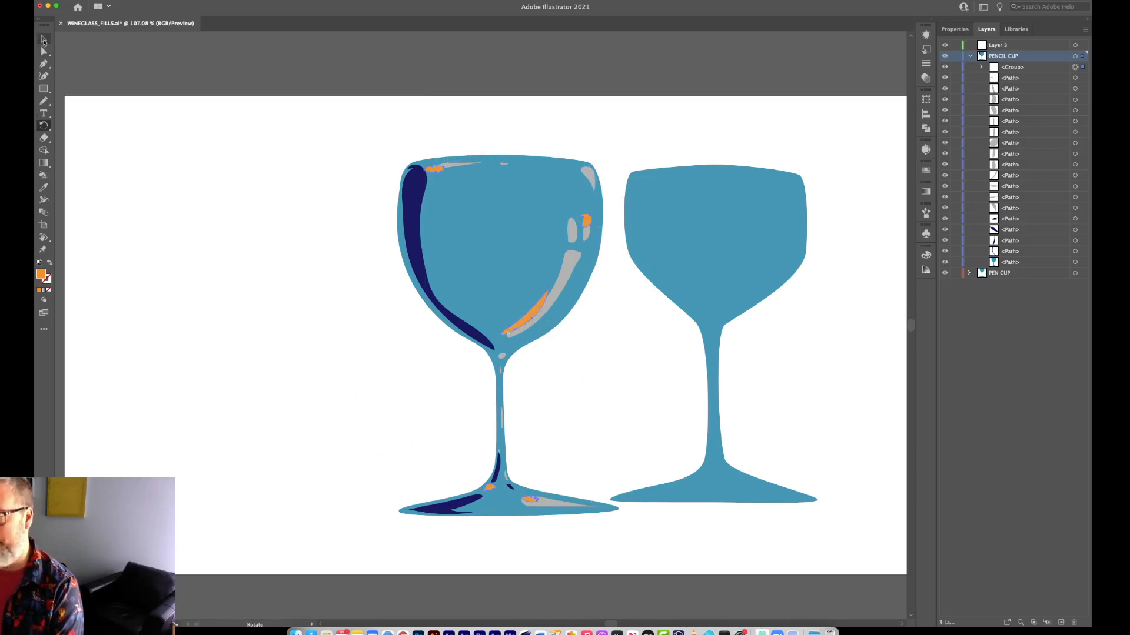
left_click(43, 39)
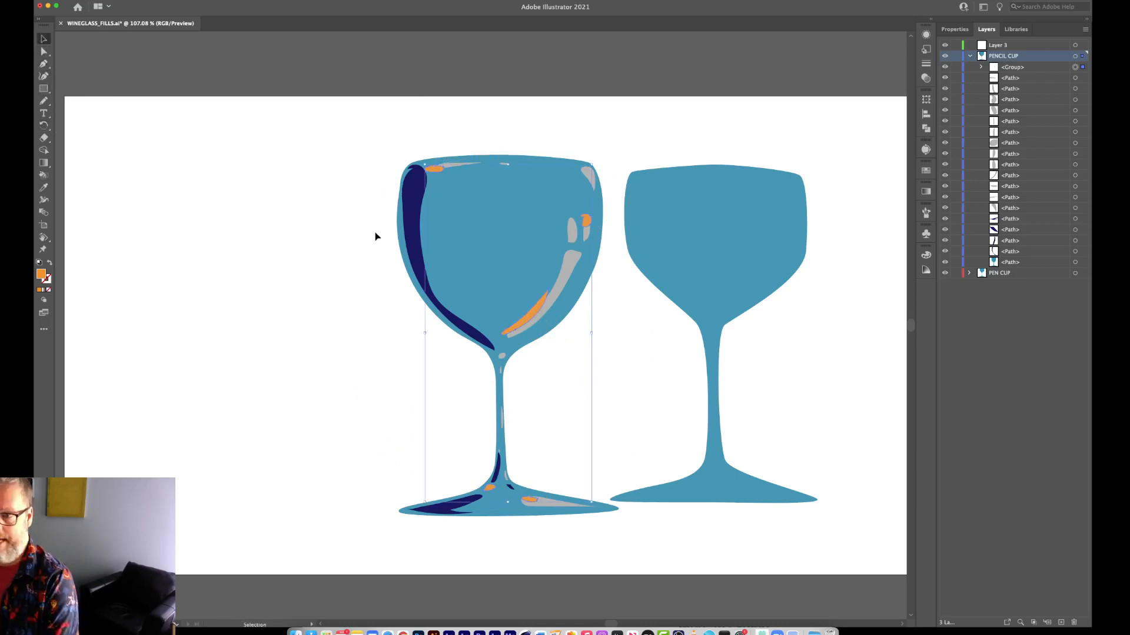
left_click(284, 275)
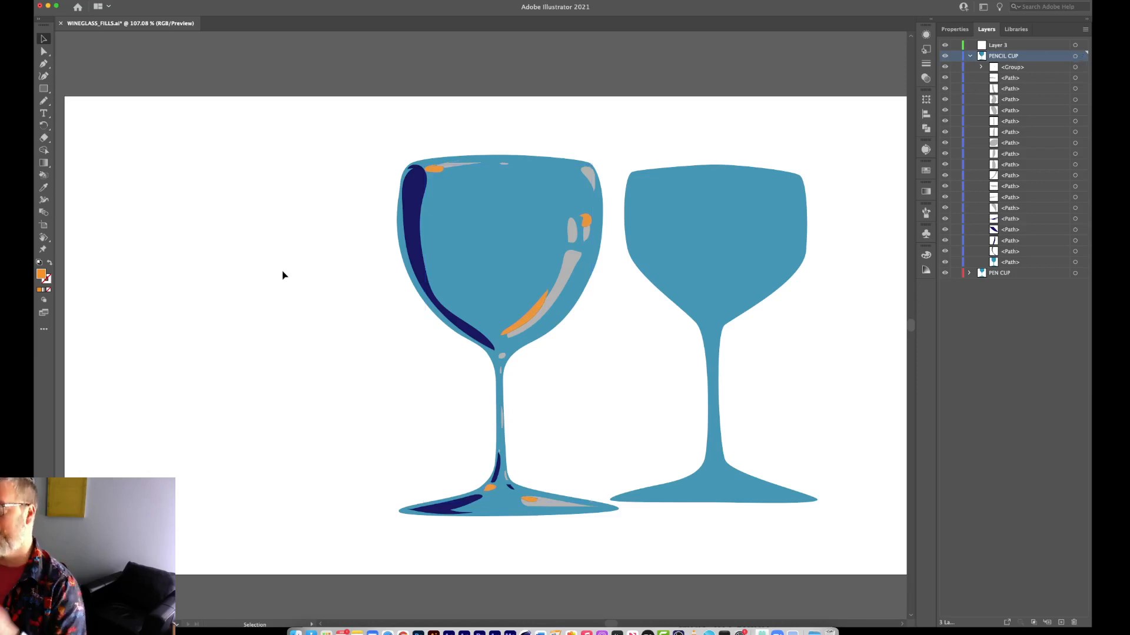
Collapse the PENCIL CUP layer and open its name for editing, leaving the edit without entering a name.
left_click(970, 56)
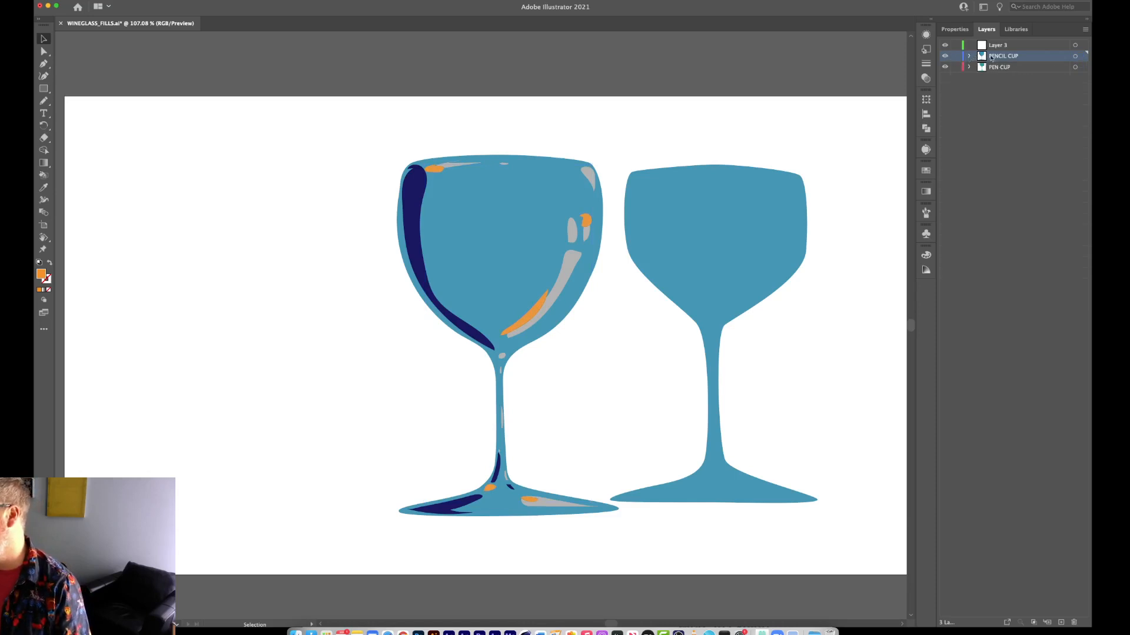
double_click(998, 56)
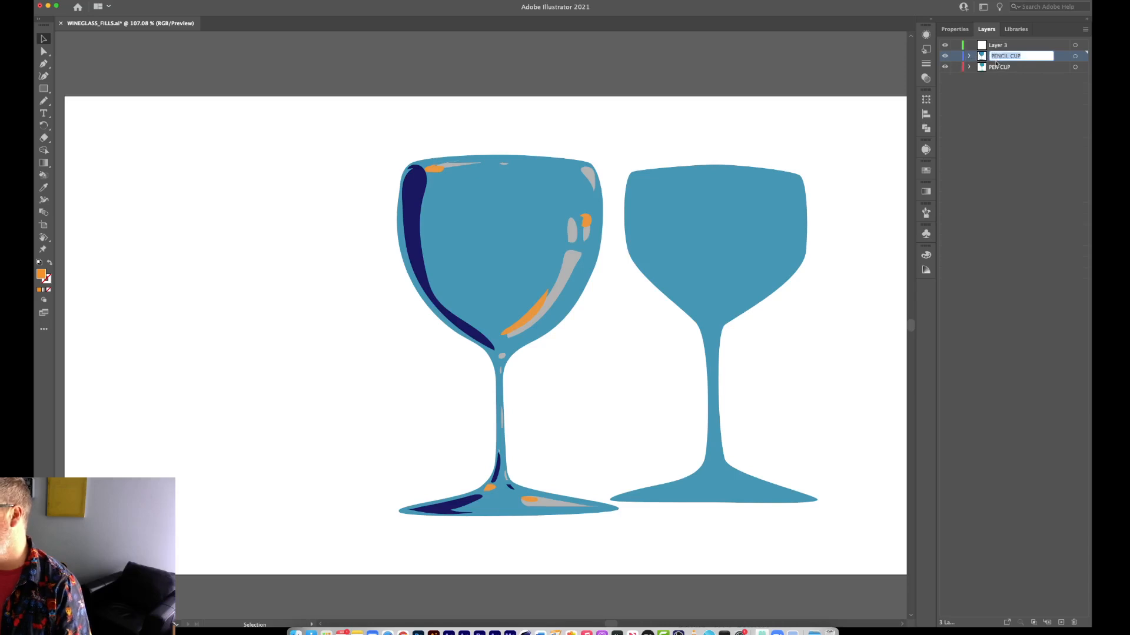
left_click(974, 58)
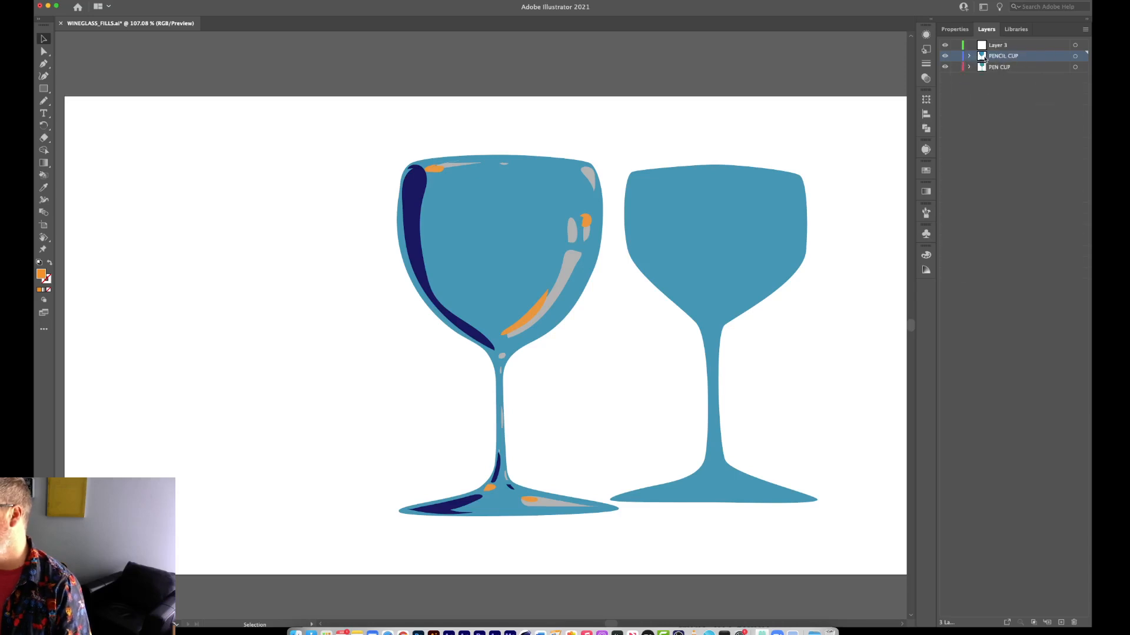
Try switching Template and Show on and off in the PENCIL CUP layer's options, and cancel the dialog.
double_click(1051, 59)
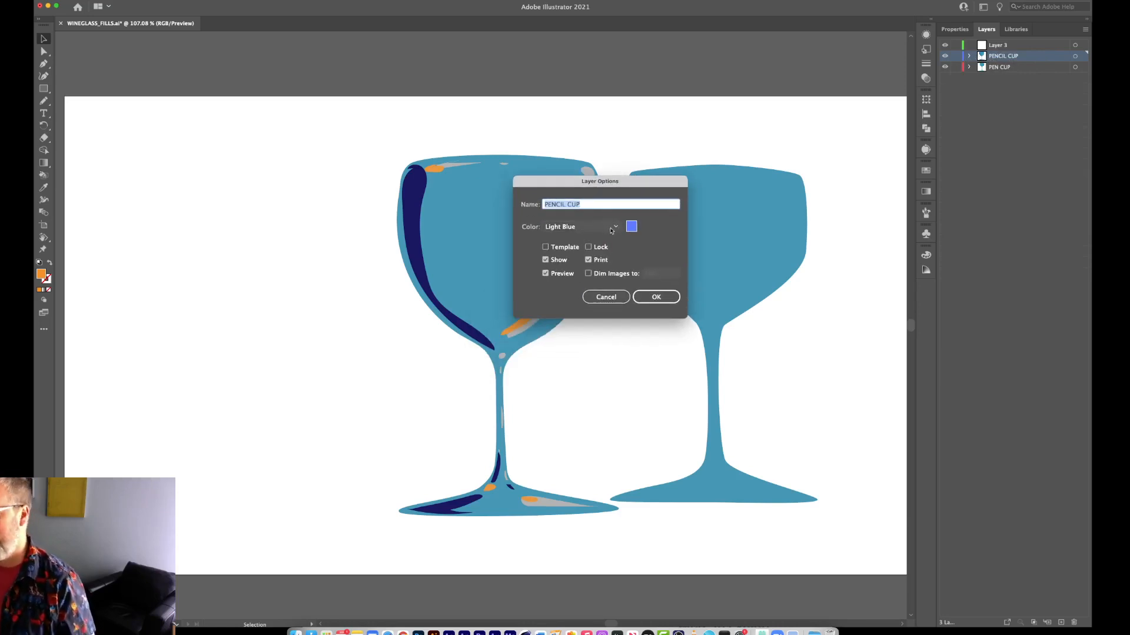
left_click(546, 248)
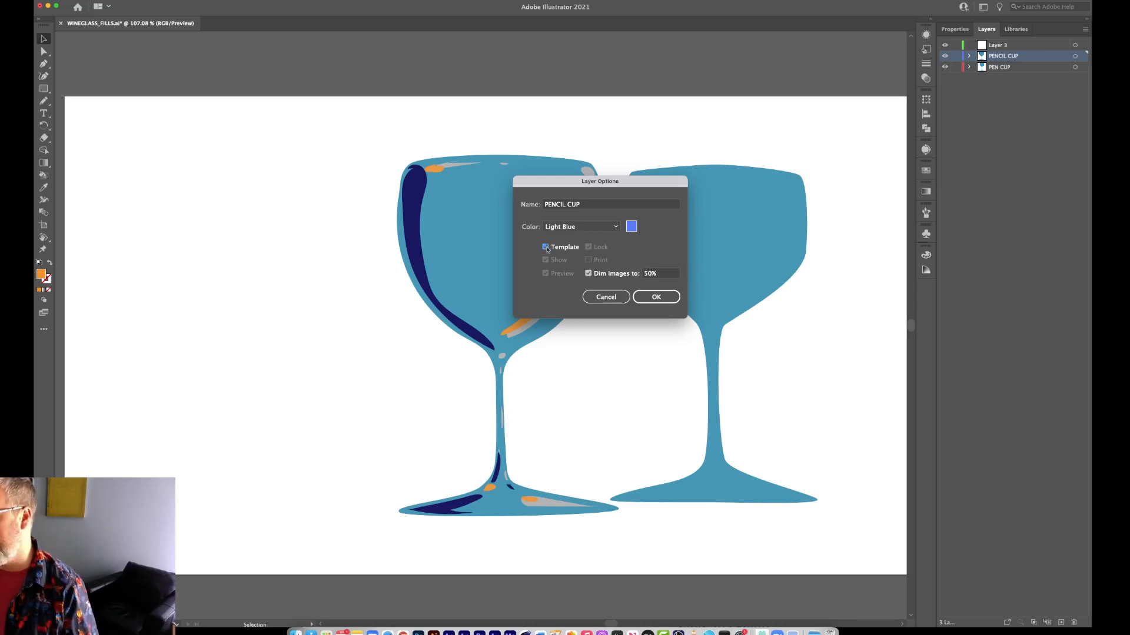
left_click(545, 247)
left_click(547, 260)
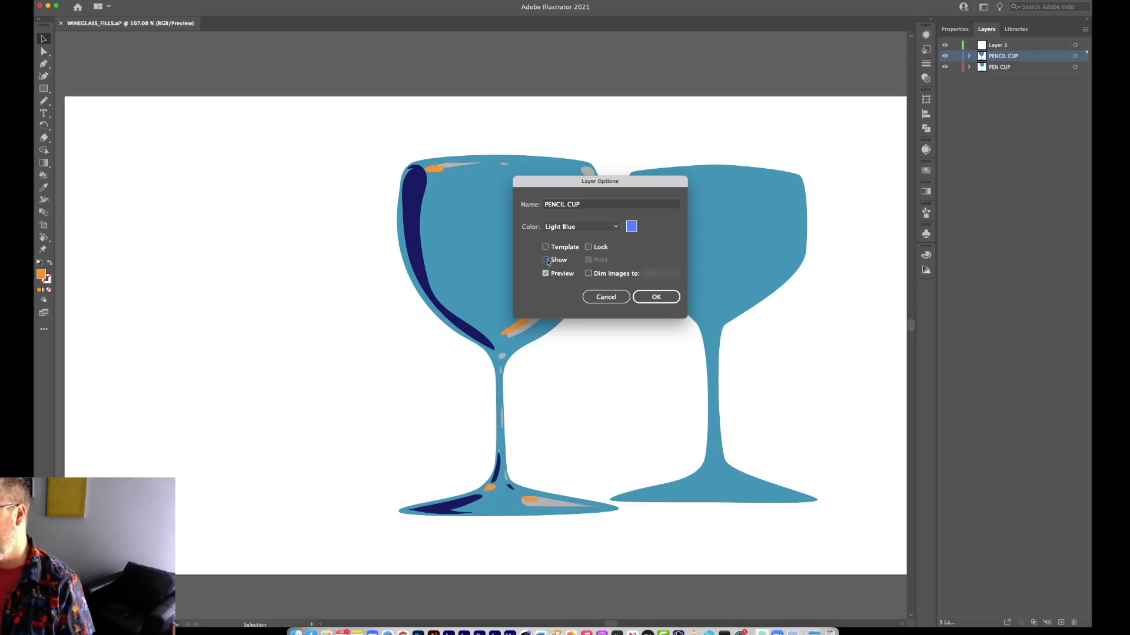
left_click(547, 261)
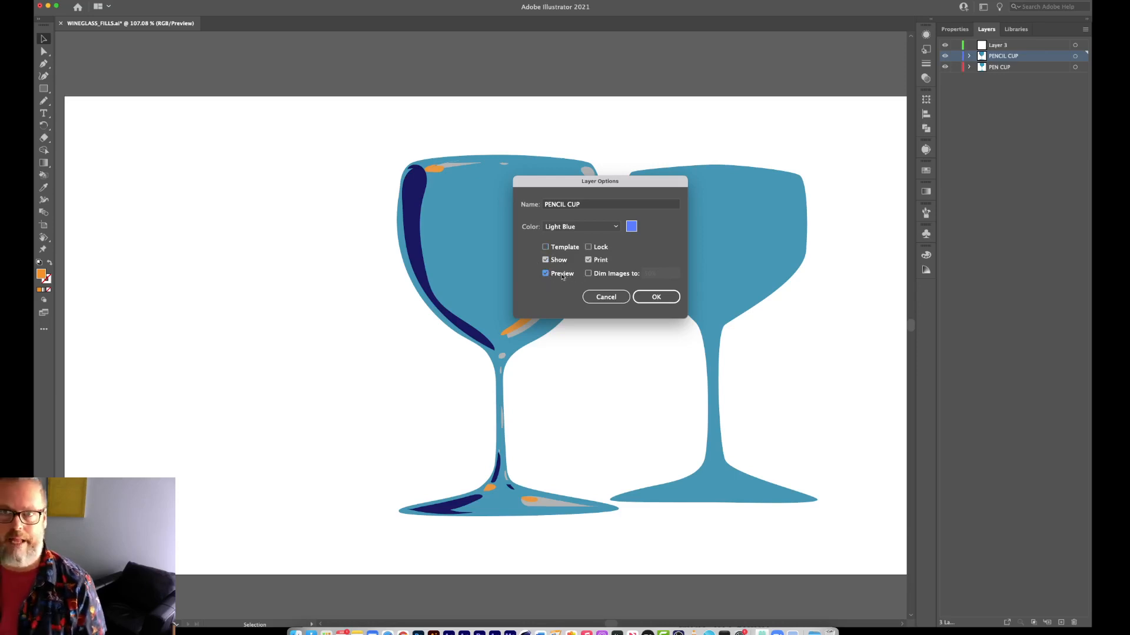
left_click(622, 300)
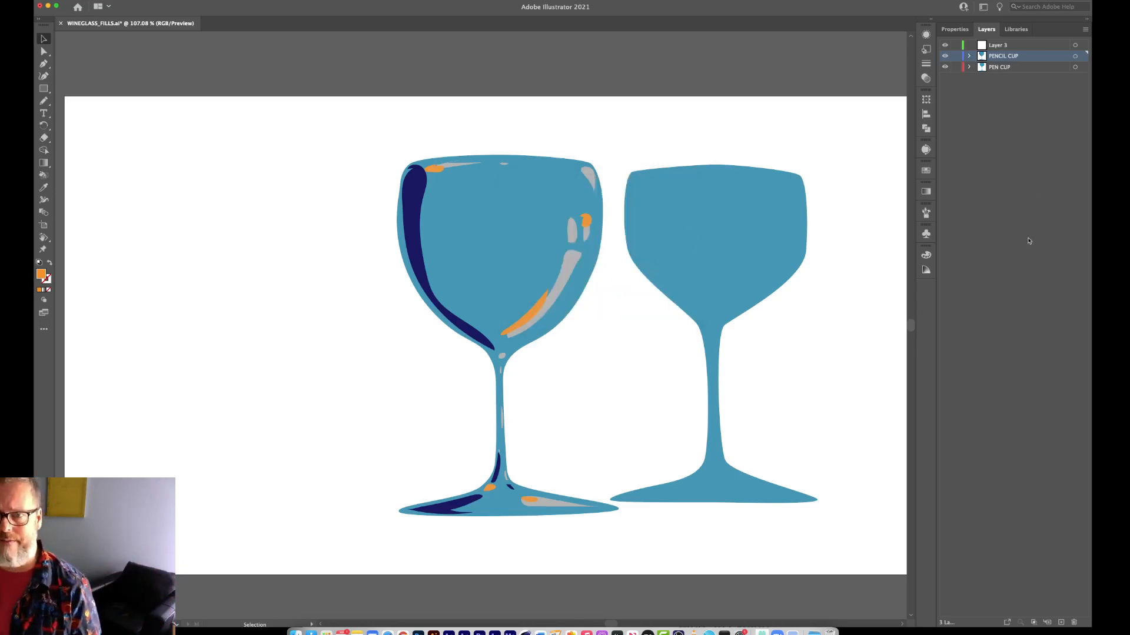
Duplicate the PENCIL CUP layer, select all artwork on the copy and move that glass to the left of the original.
mouse_move(1038, 60)
left_mouse_down()
mouse_move(1038, 502)
mouse_move(1062, 619)
left_mouse_up()
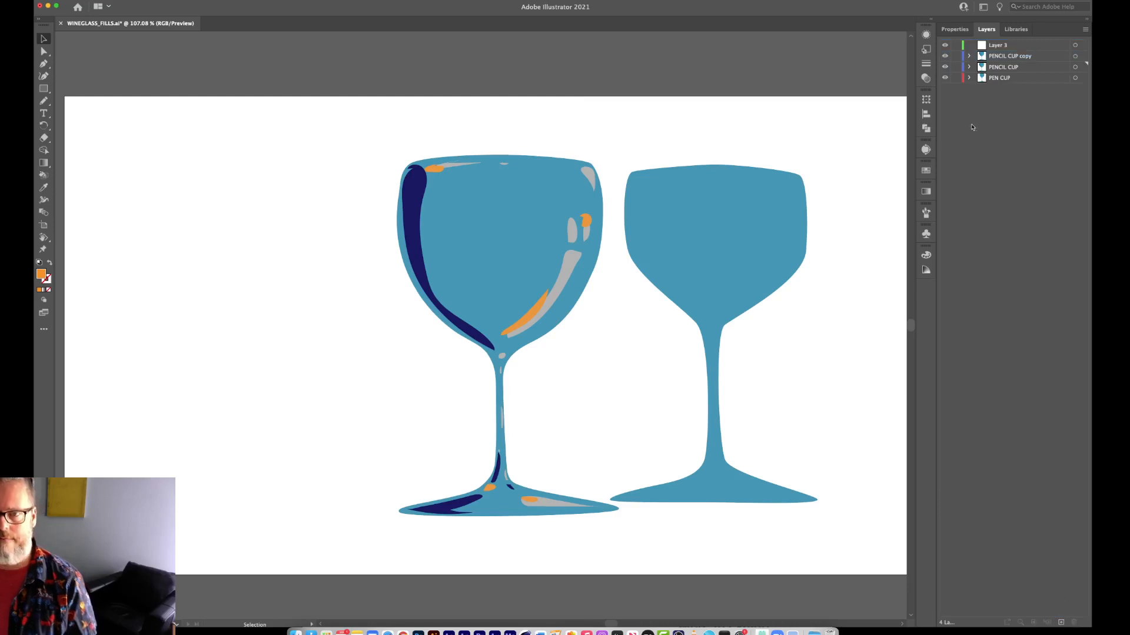
left_click(1075, 56)
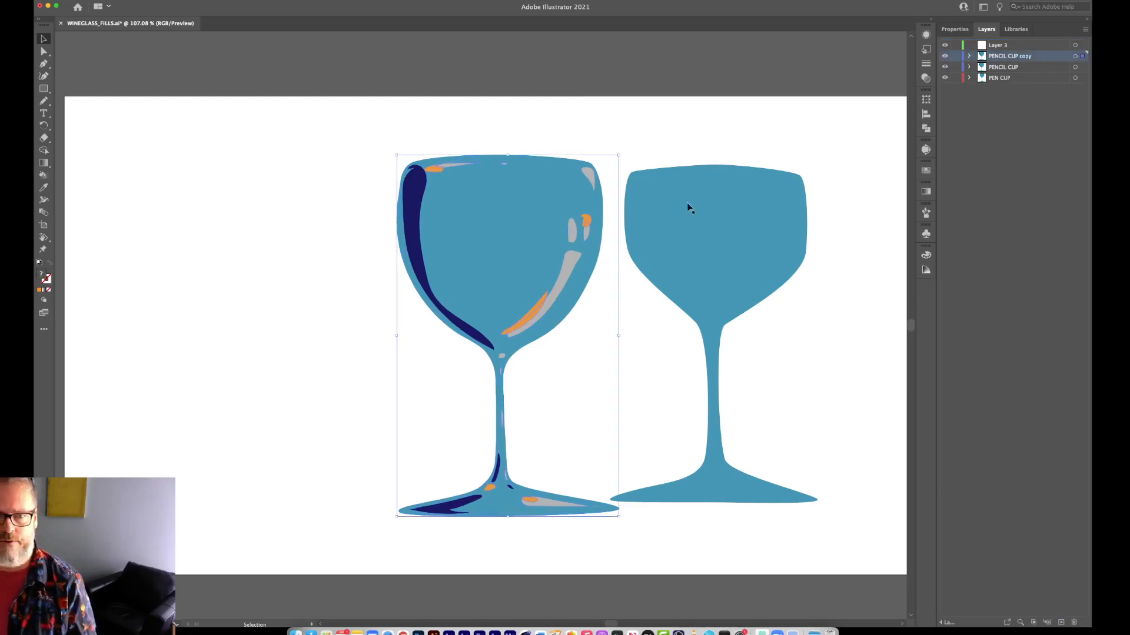
left_click_drag(518, 270, 258, 268)
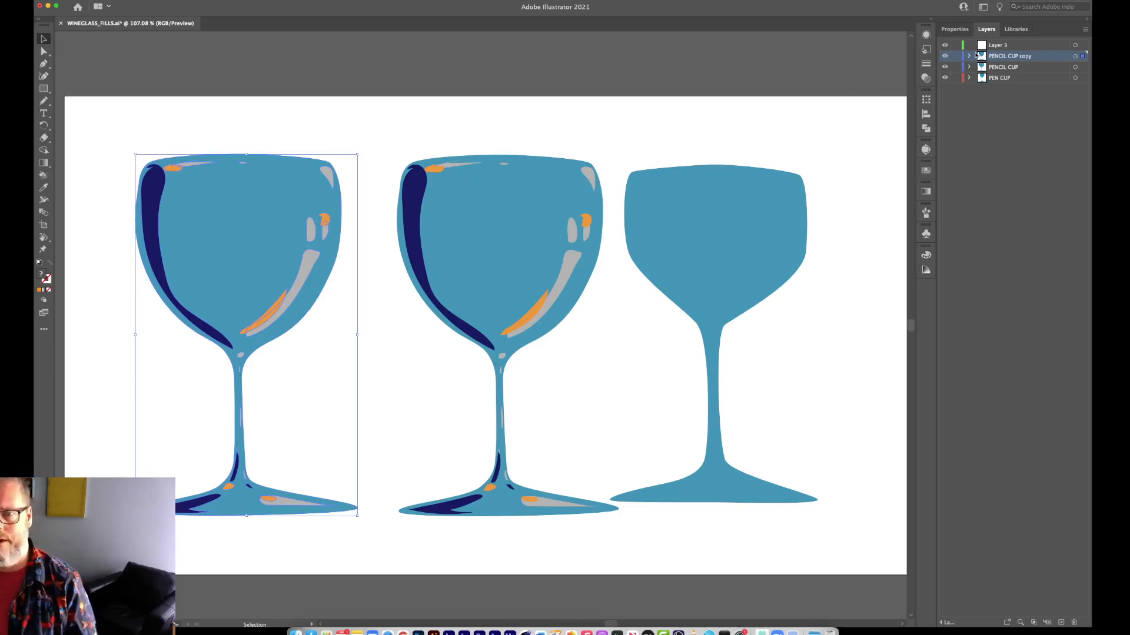
Hide the PEN CUP layer and duplicate the PENCIL CUP glass within its own layer, placing the copy to its right.
left_click(946, 79)
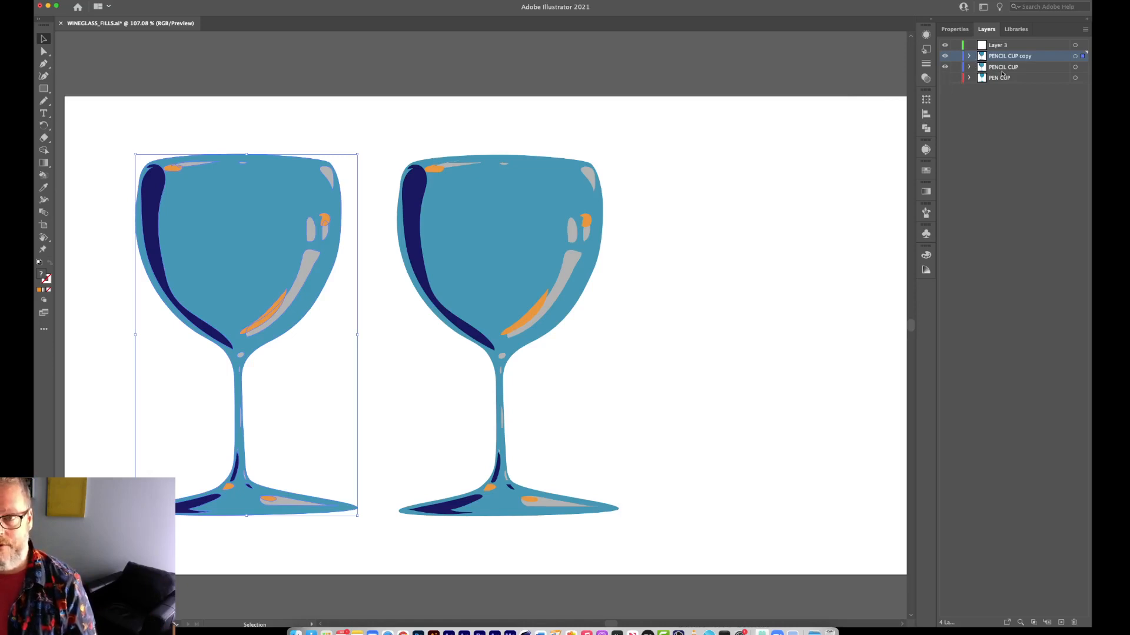
left_click(1075, 67)
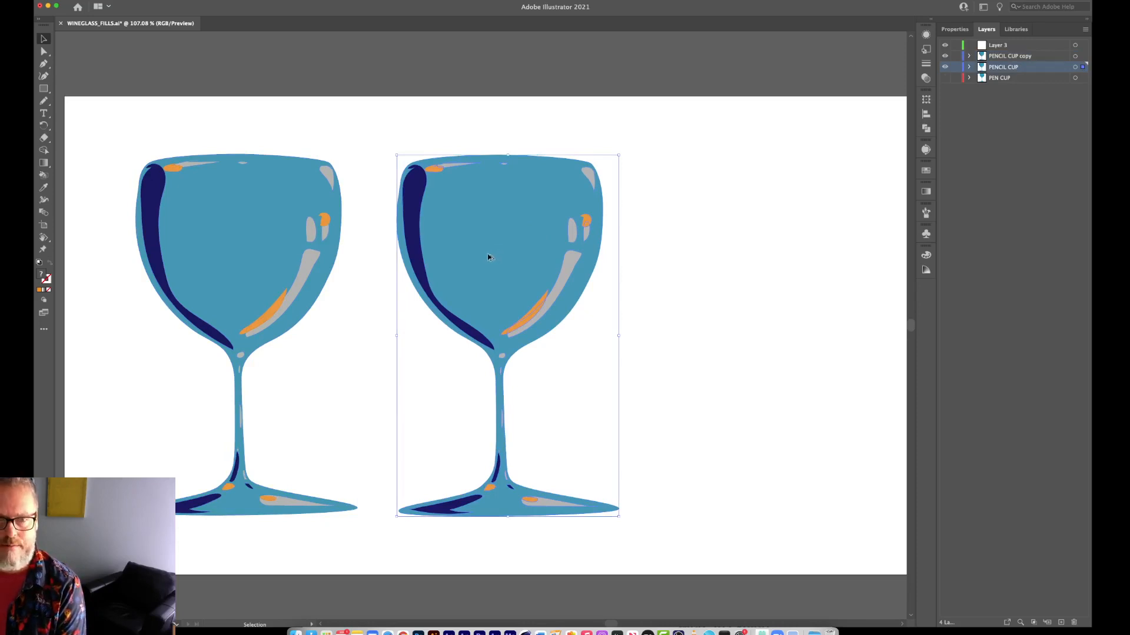
left_click_drag(488, 254, 749, 259)
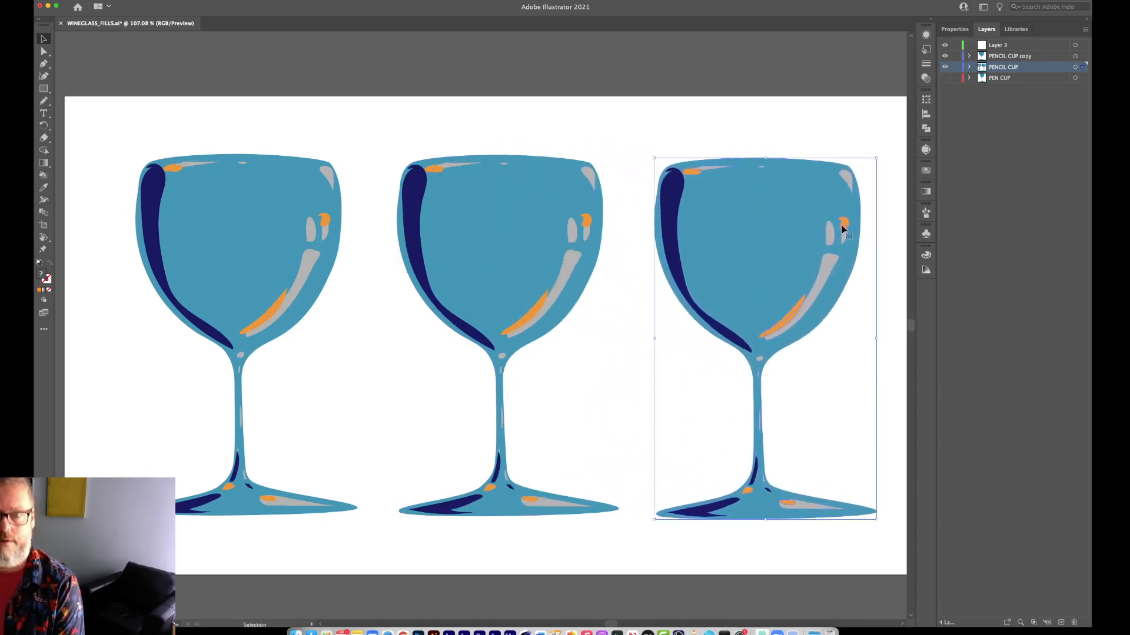
Toggle the visibility of the PENCIL CUP and PENCIL CUP copy layers to examine which glasses each one contains.
left_click(945, 66)
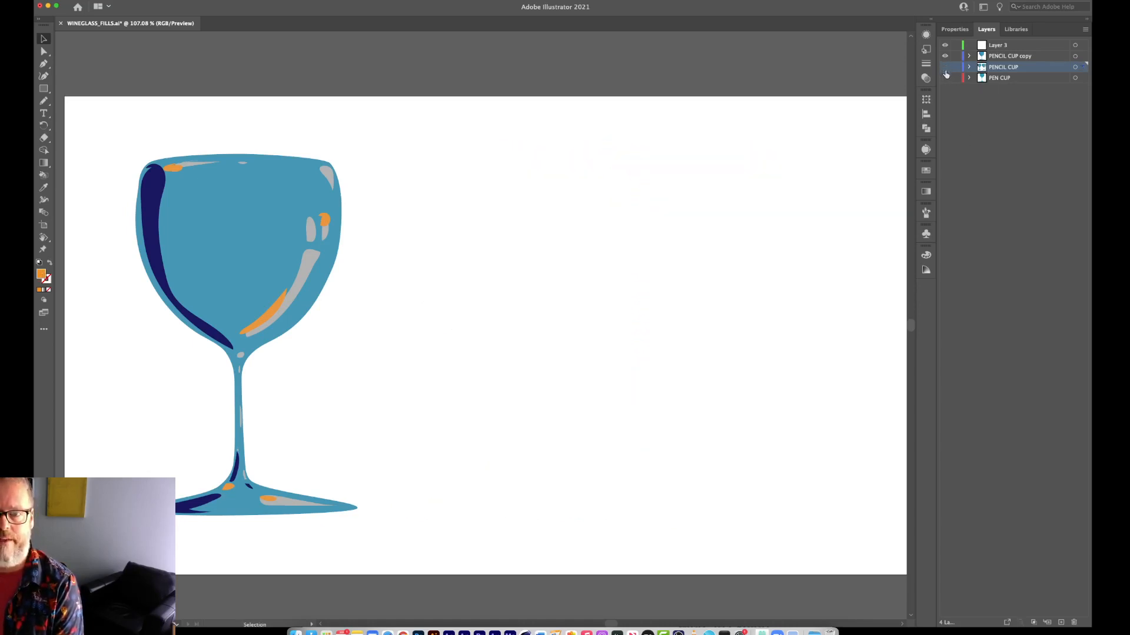
left_click(945, 67)
left_click(945, 66)
left_click(945, 67)
left_click(945, 56)
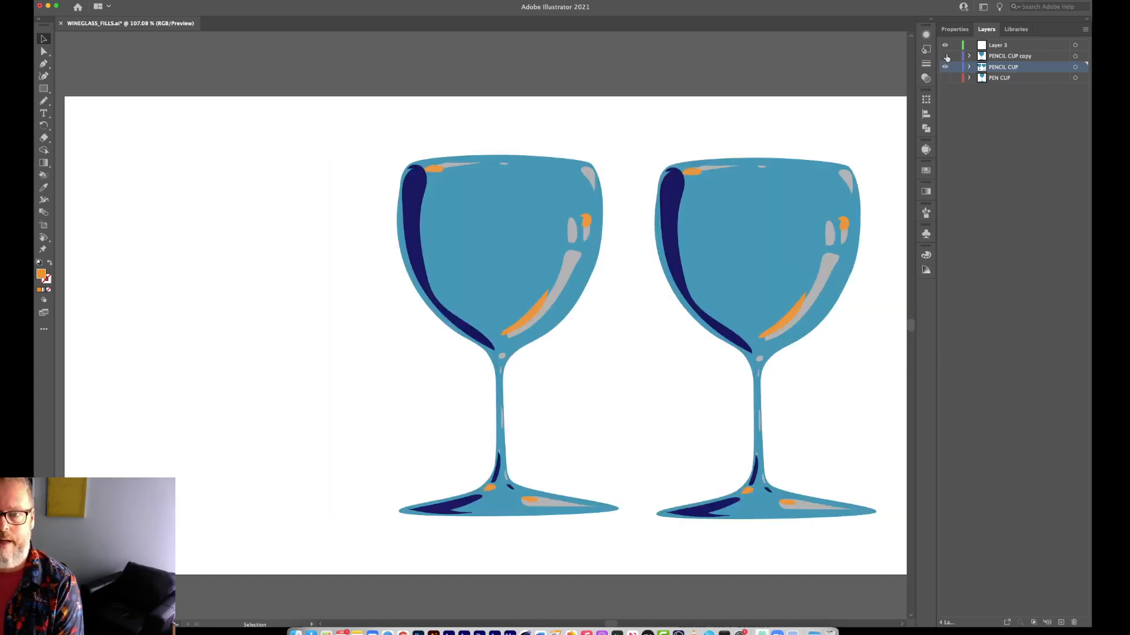
left_click(945, 57)
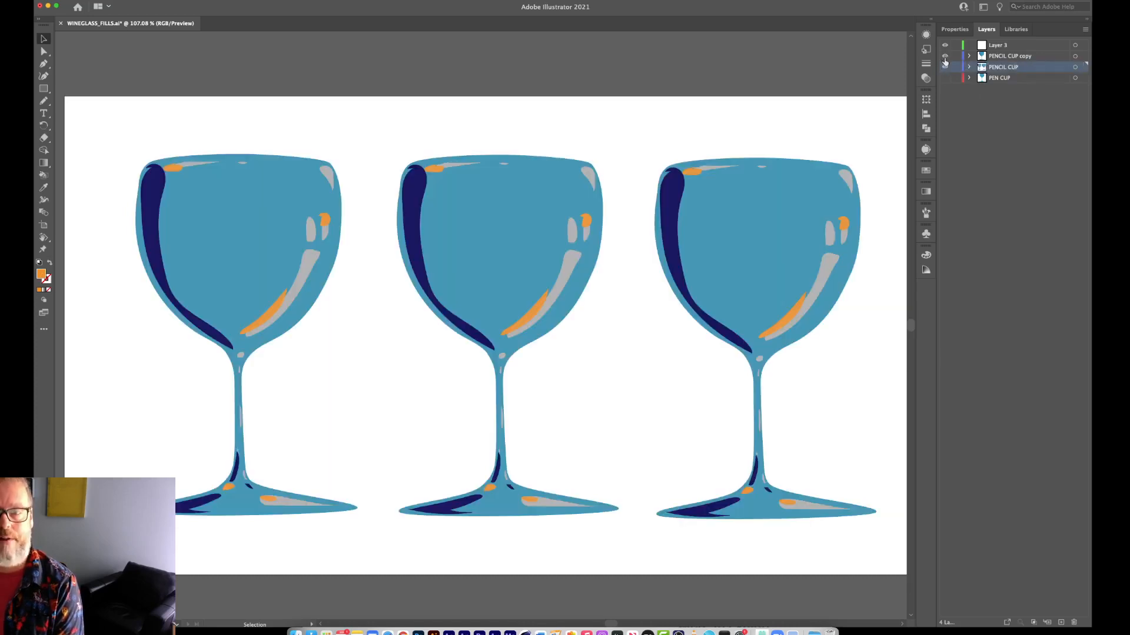
left_click(945, 56)
left_click(945, 57)
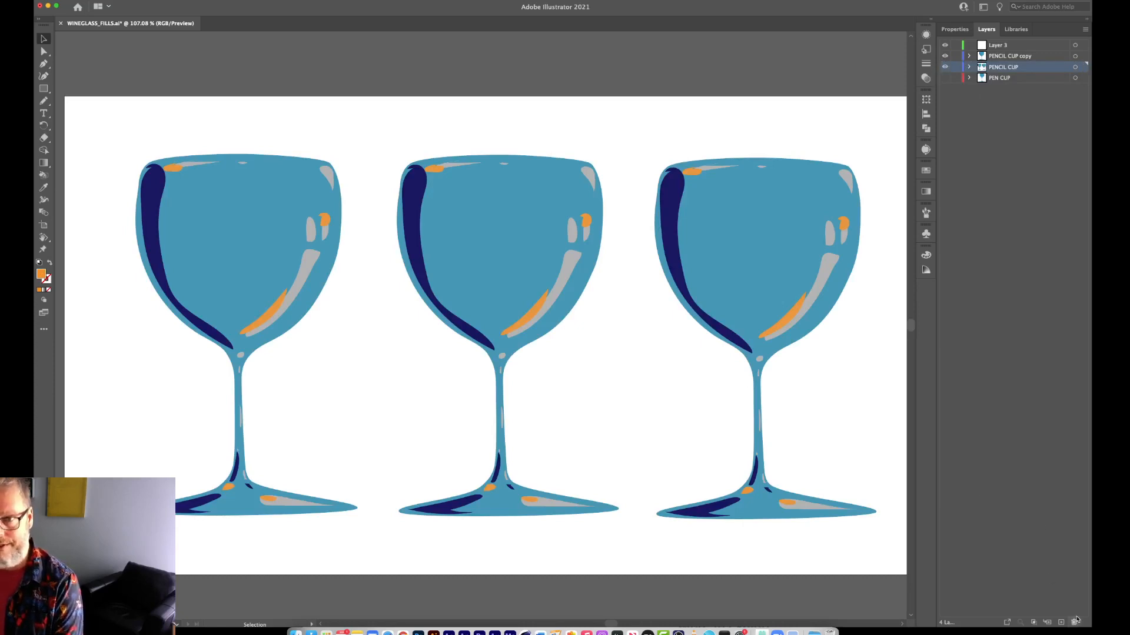
Delete the PENCIL CUP copy layer together with its artwork.
left_click(1050, 58)
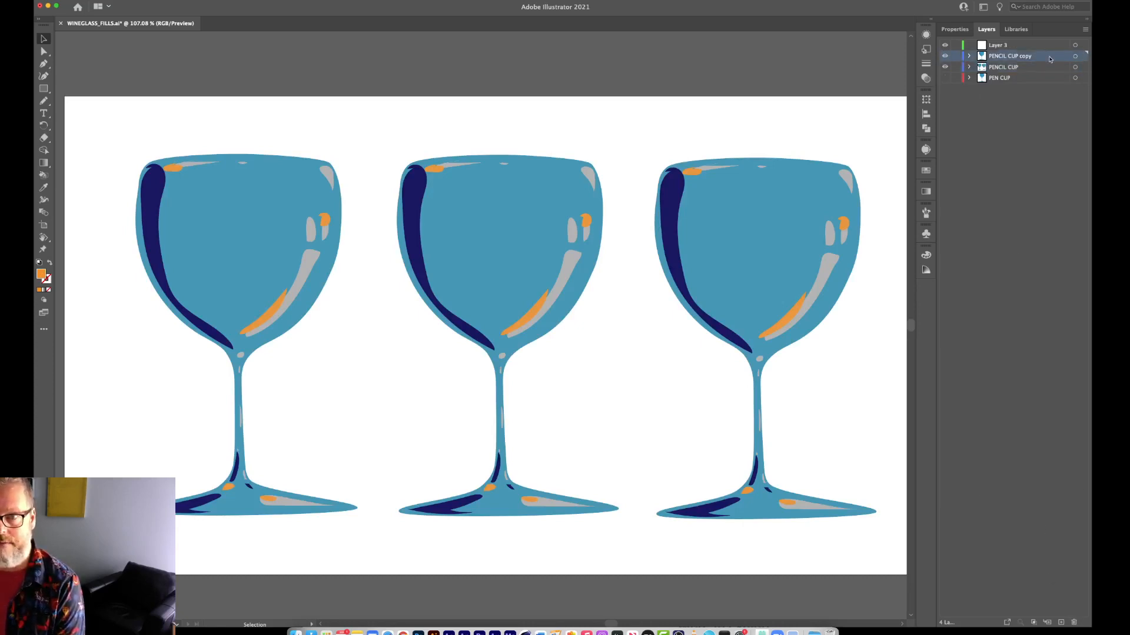
left_click(1074, 622)
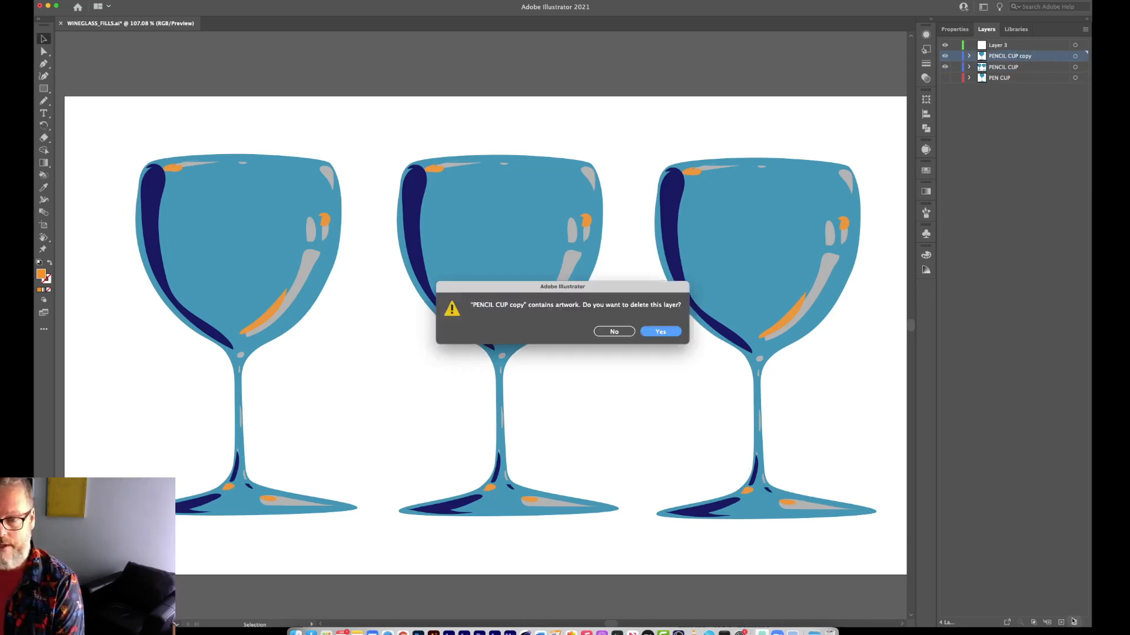
left_click(662, 331)
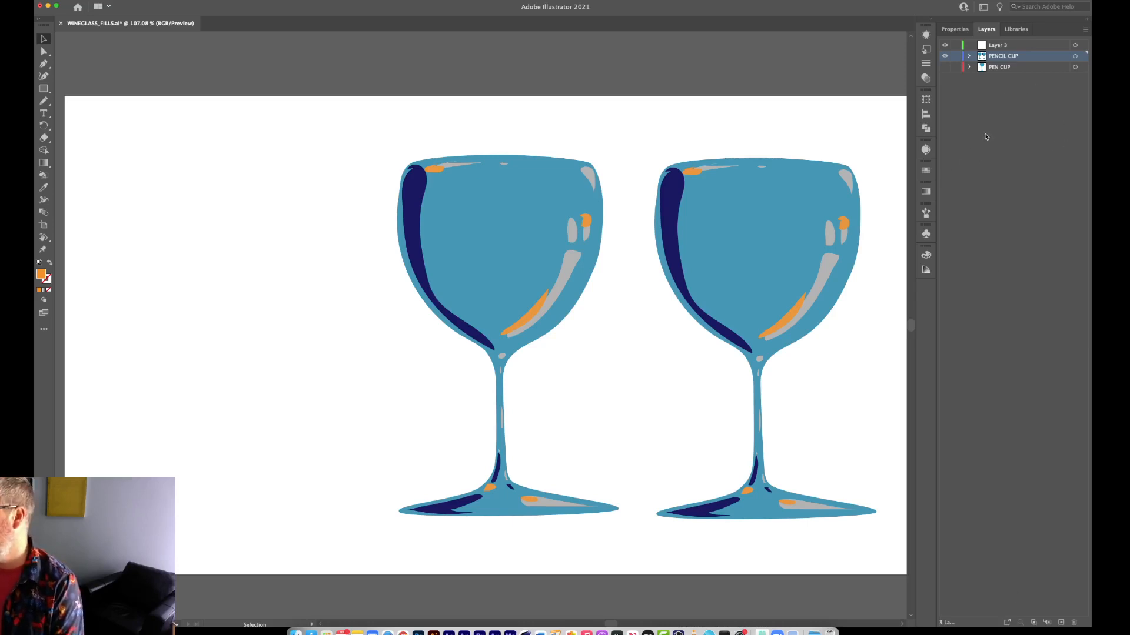
Expand and collapse the PENCIL CUP layer to examine its contents, and show the PEN CUP layer again.
left_click(969, 56)
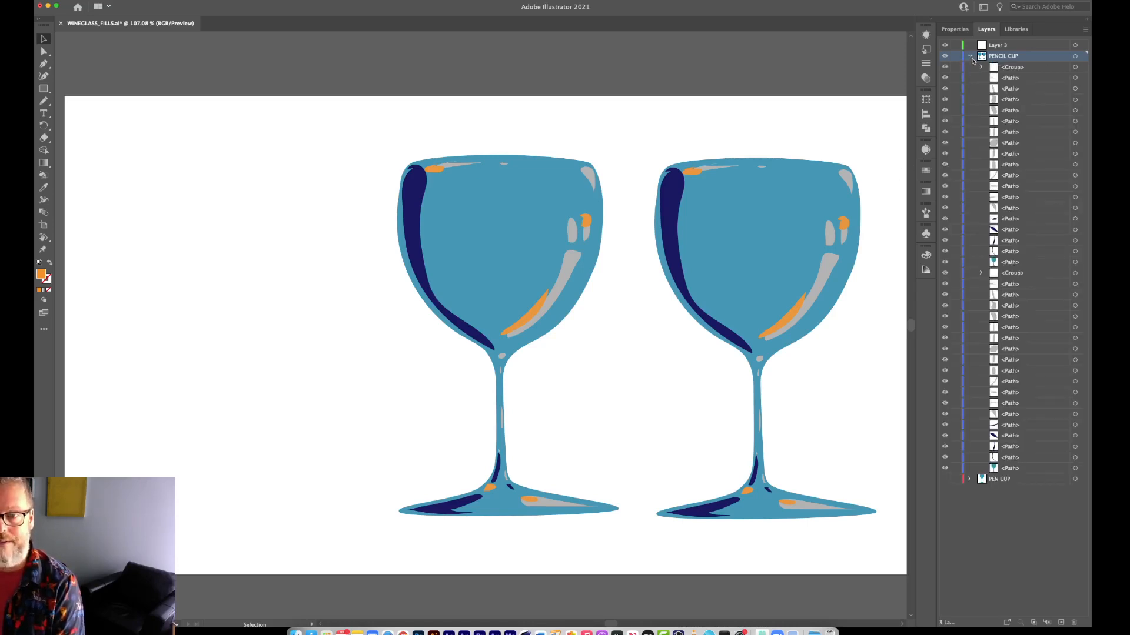
left_click(969, 57)
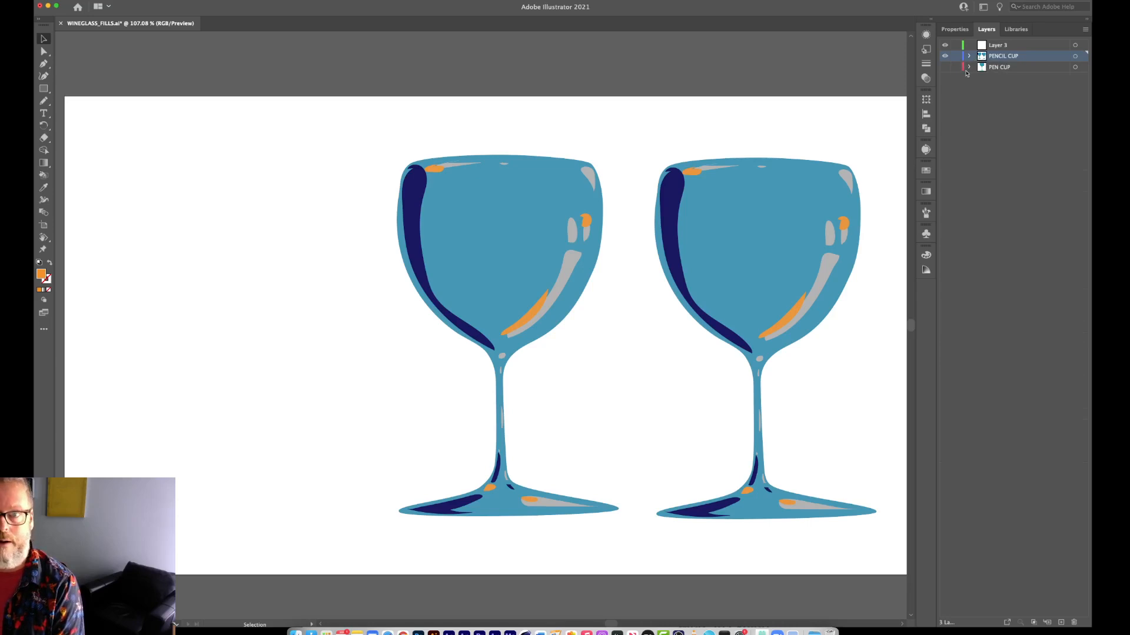
left_click(945, 68)
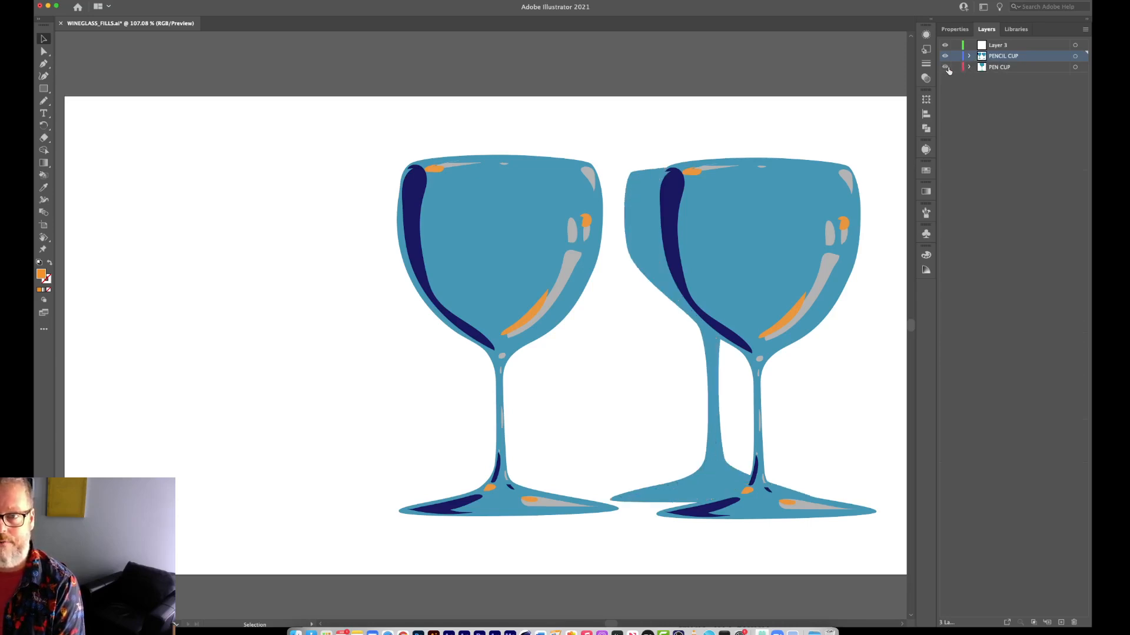